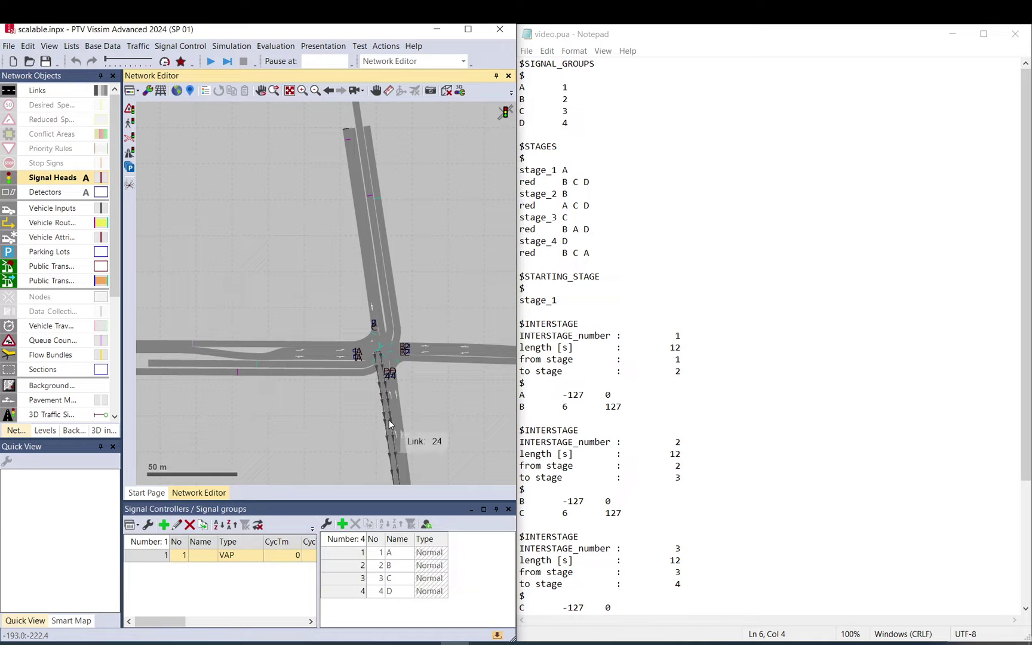
Inspect north links 2 and 1, west link 3 and the west-to-north connector by selecting them
left_click(394, 299)
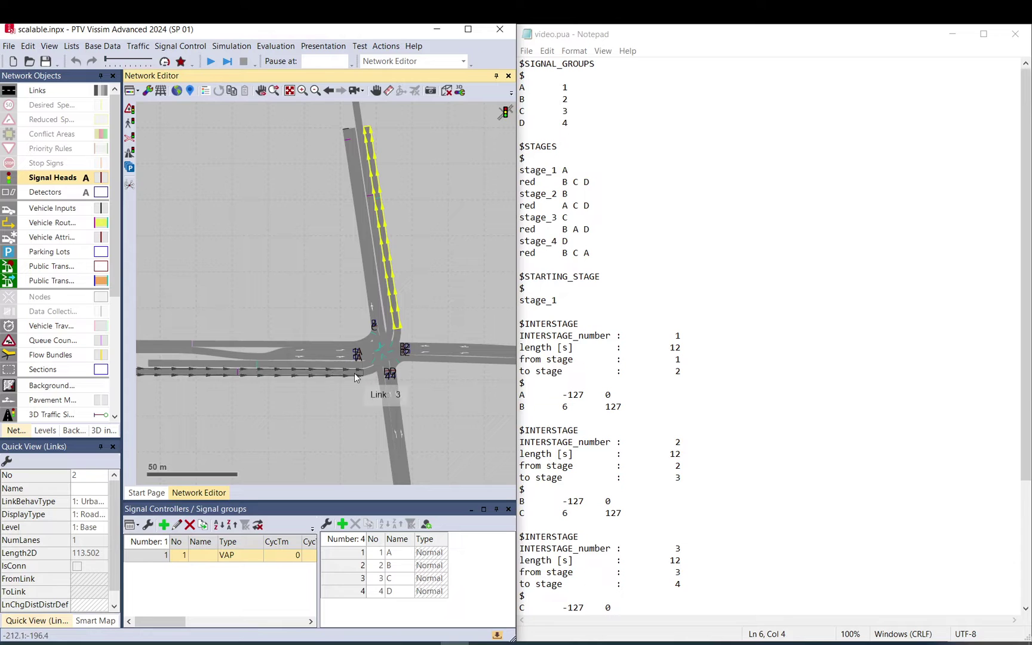
left_click(391, 321)
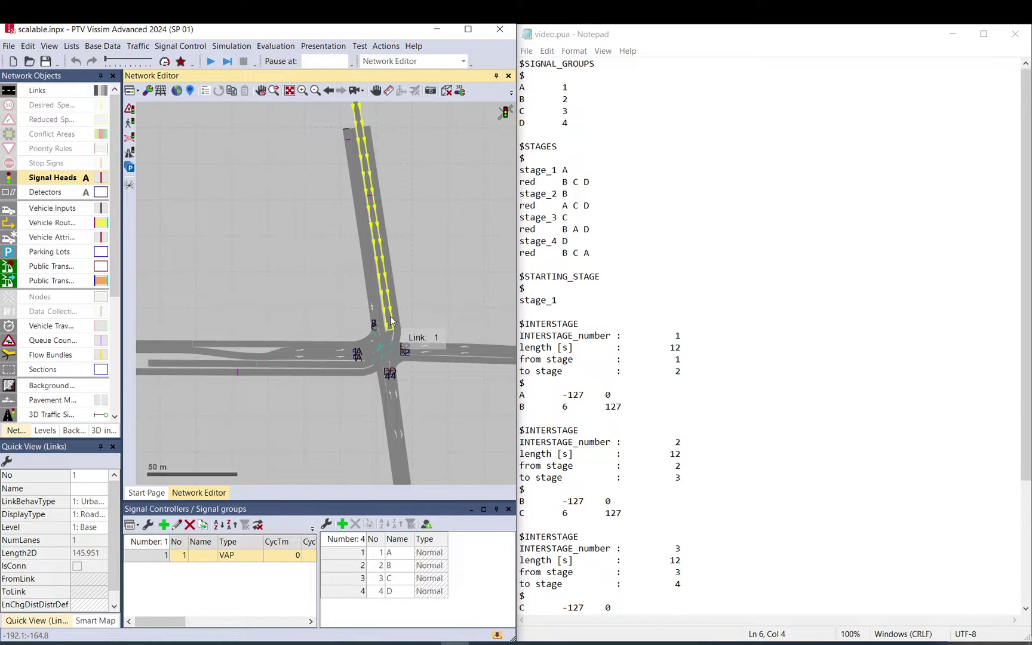
left_click(320, 366, "ctrl")
left_click(392, 340, "ctrl")
left_click(436, 297)
Set the north link 1 vehicle input volume to 20
left_click_drag(387, 161, 432, 185)
scroll(413, 131, "down", 1)
left_click(399, 112)
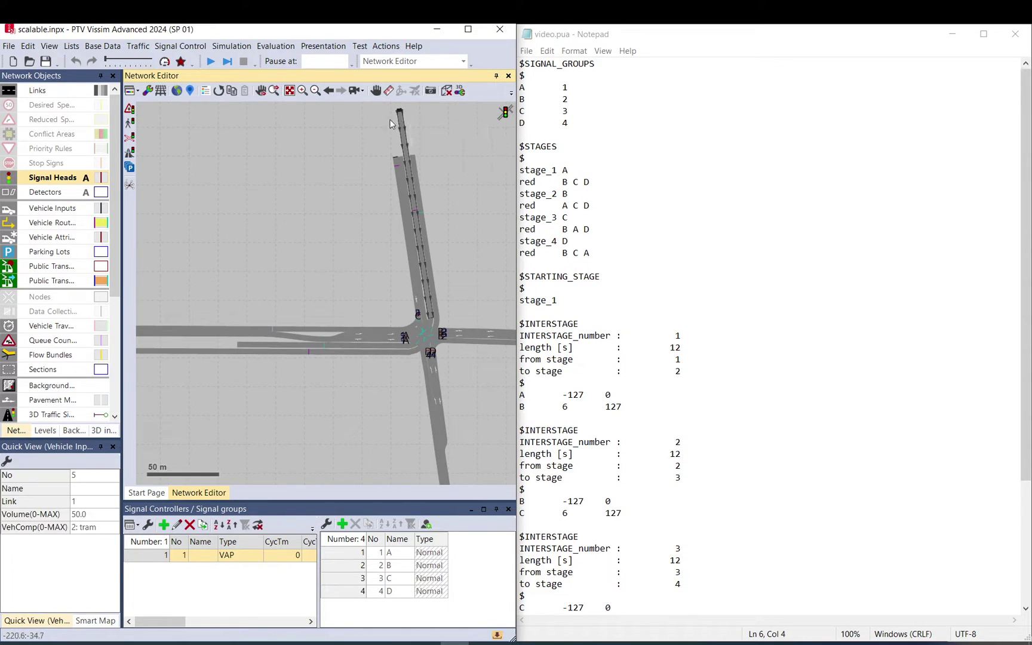
left_click(86, 514)
type("20")
Check the vehicle input on link 3, then bring the whole intersection back into view
left_click_drag(255, 444, 350, 330)
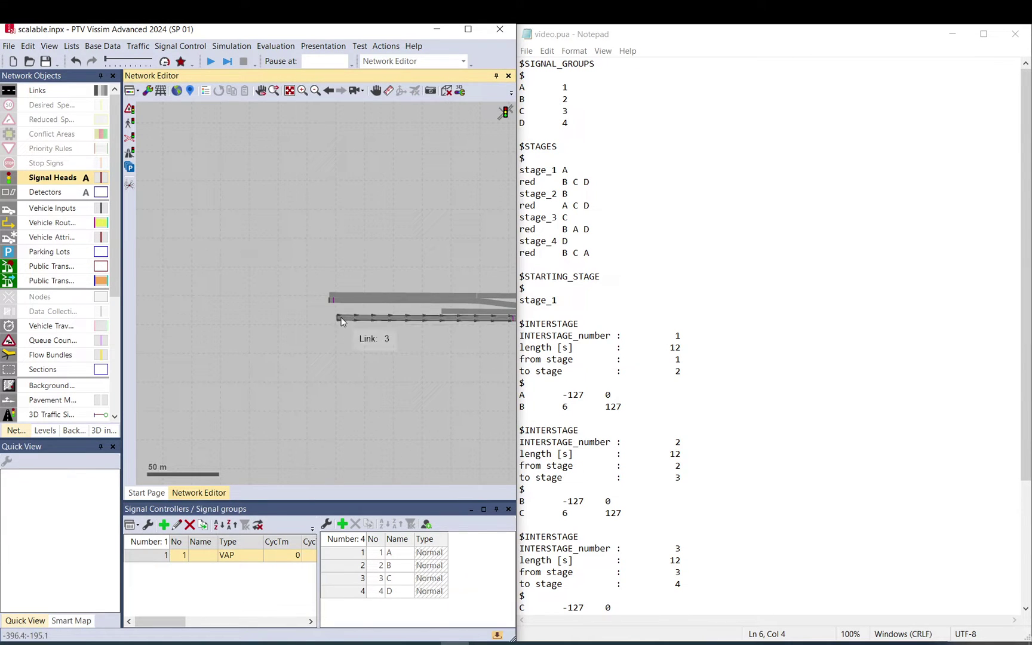
left_click(350, 321)
left_click(201, 425)
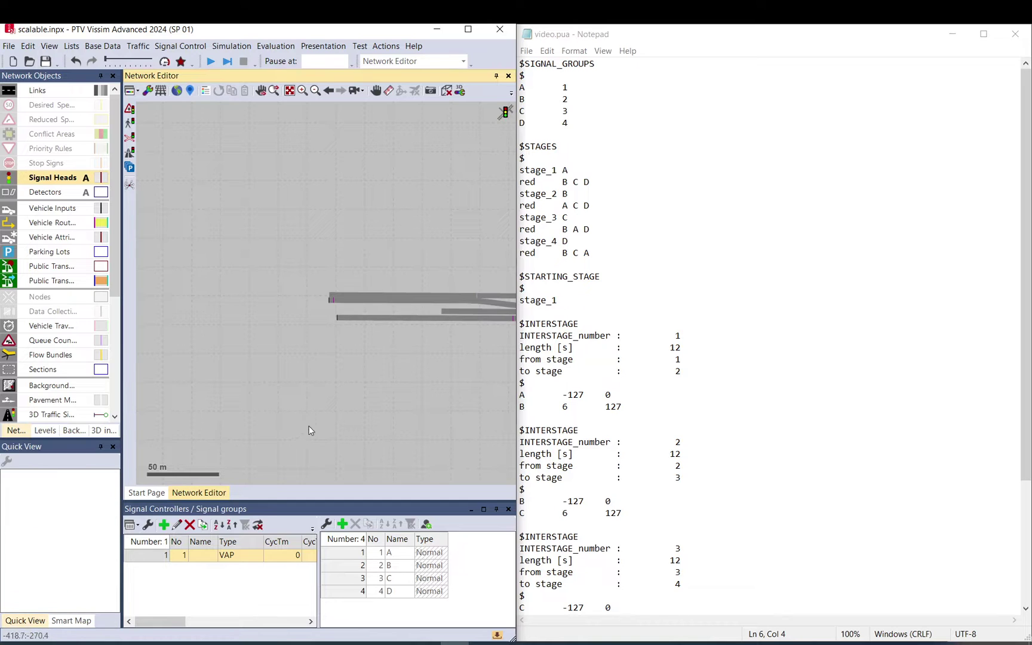
left_click_drag(316, 421, 216, 388)
left_click_drag(392, 379, 309, 397)
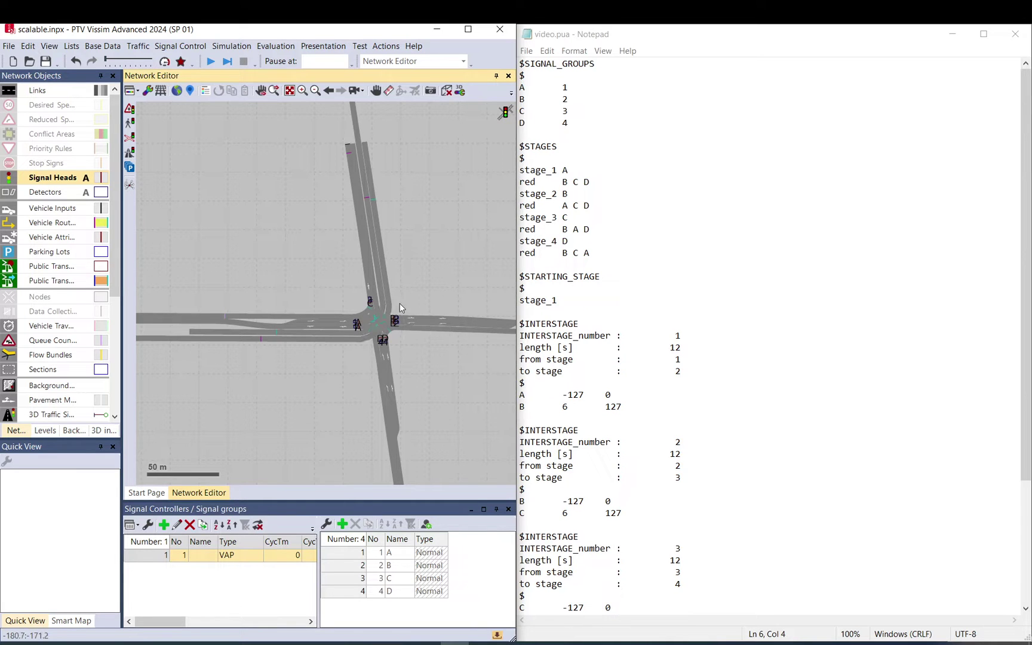
left_click(565, 273)
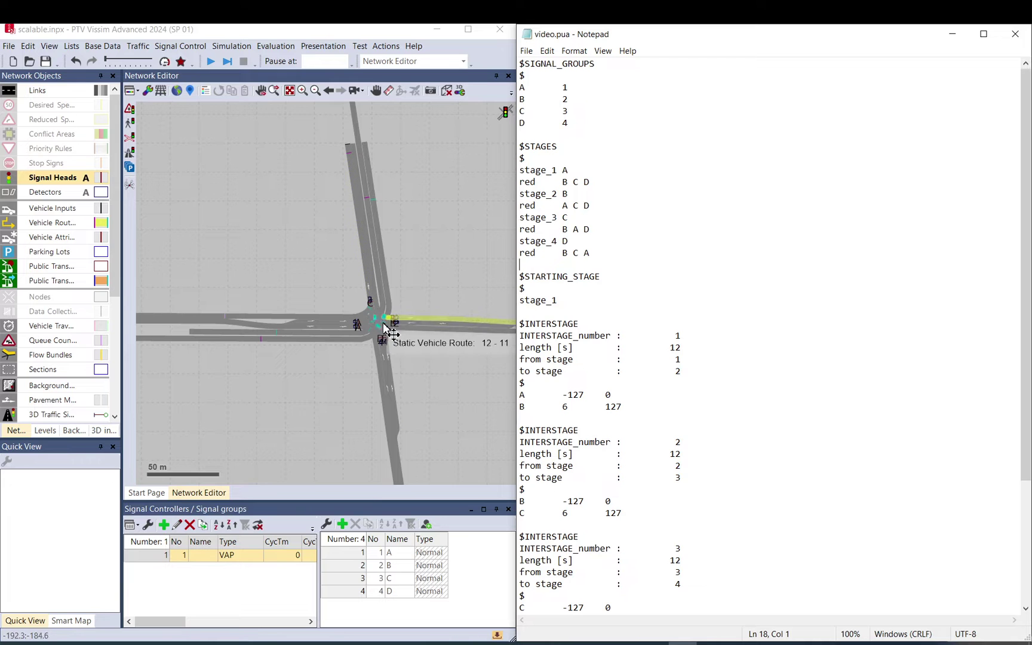
Add signal group 5 named E to the VAP controller
left_click(141, 561)
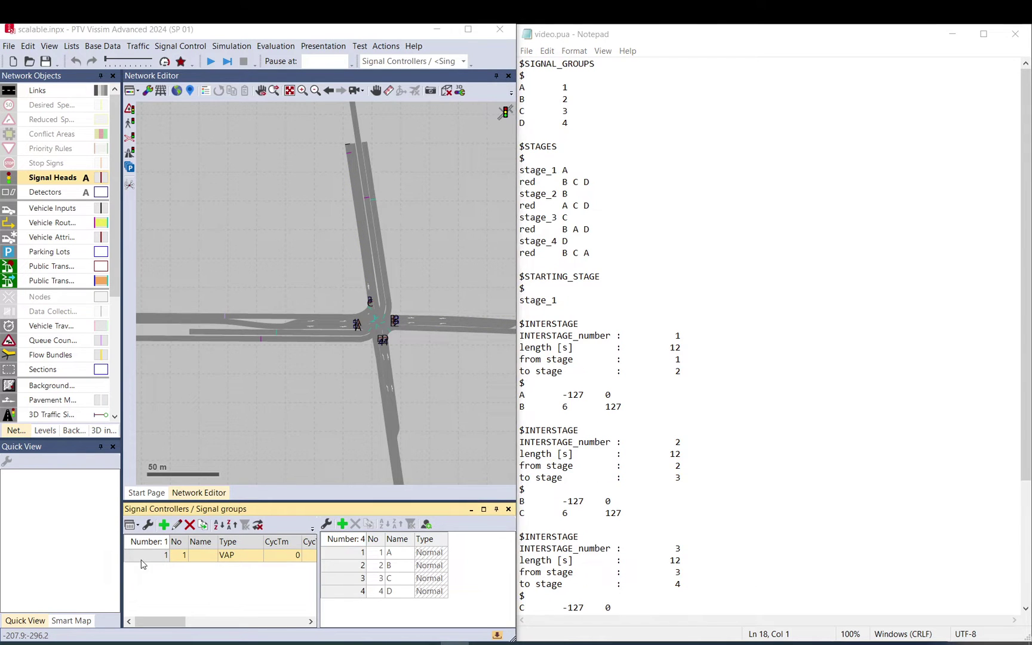
double_click(142, 562)
left_click(736, 290)
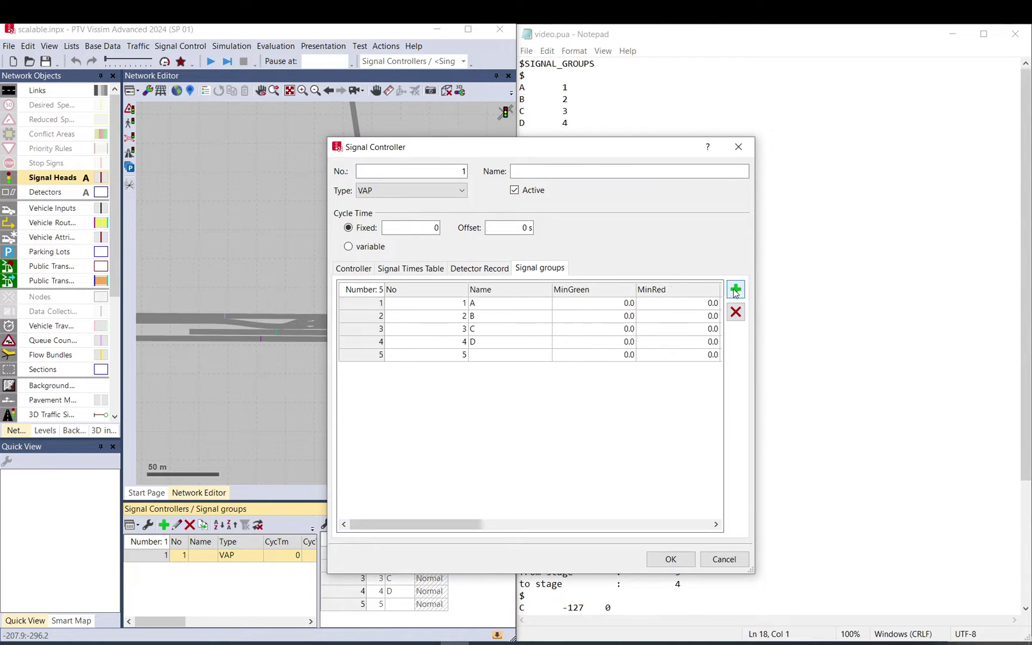
left_click(491, 357)
type("E")
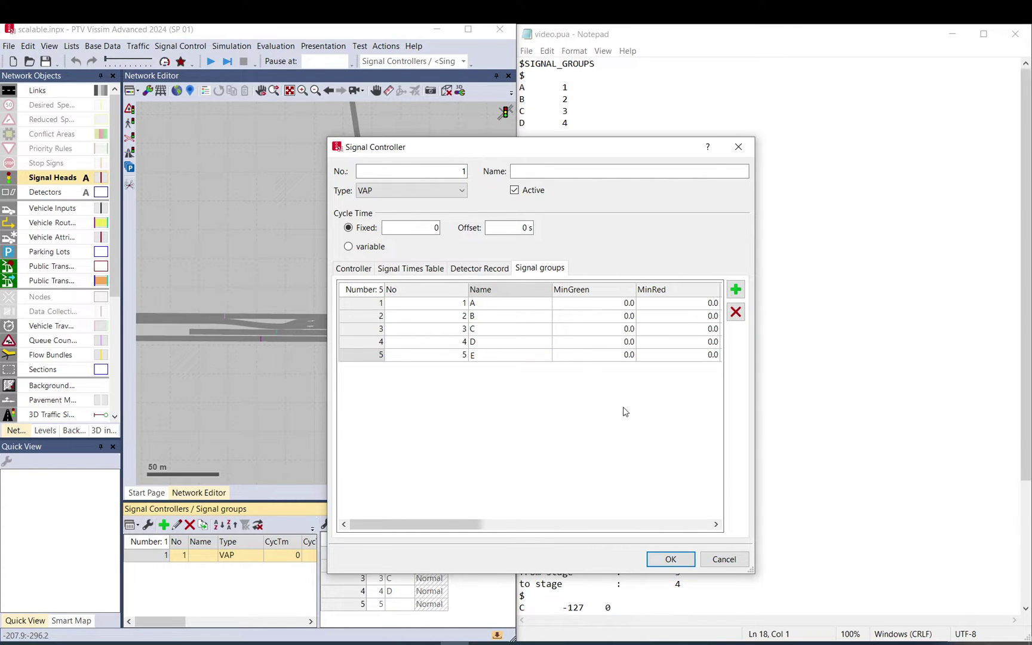
key("Return")
left_click_drag(445, 532, 532, 525)
Give group E 2 s red-amber and 3 s amber, then start a line after 'D 4' in video.pua
left_click(569, 355)
type("2")
left_click(633, 355)
type("3")
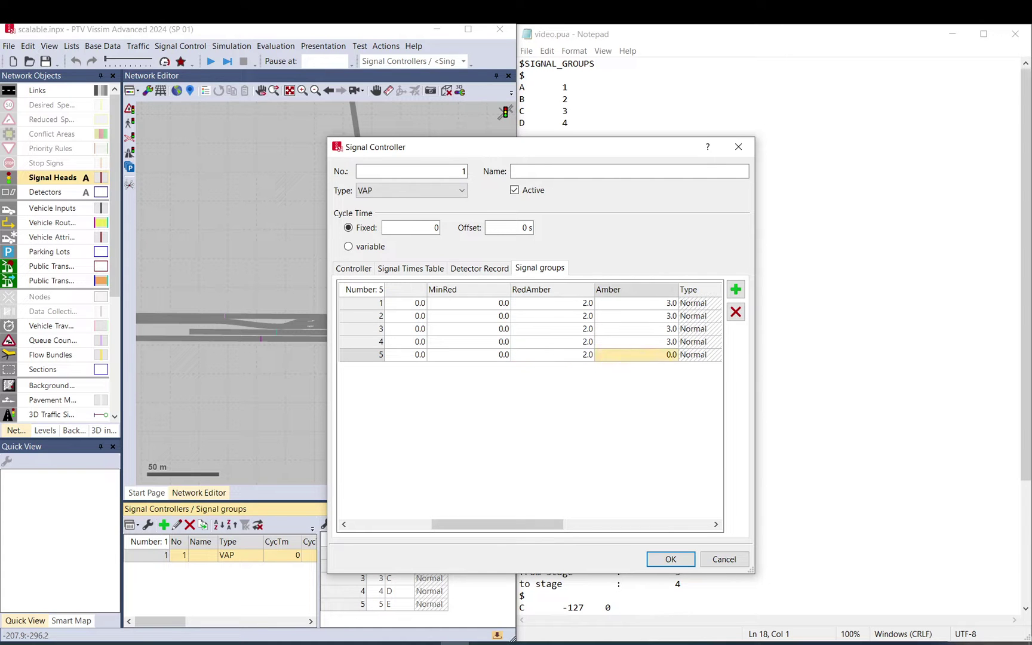
key("Return")
mouse_move(555, 526)
left_mouse_down()
mouse_move(629, 526)
mouse_move(558, 525)
left_mouse_up()
left_click(685, 562)
left_click(577, 124)
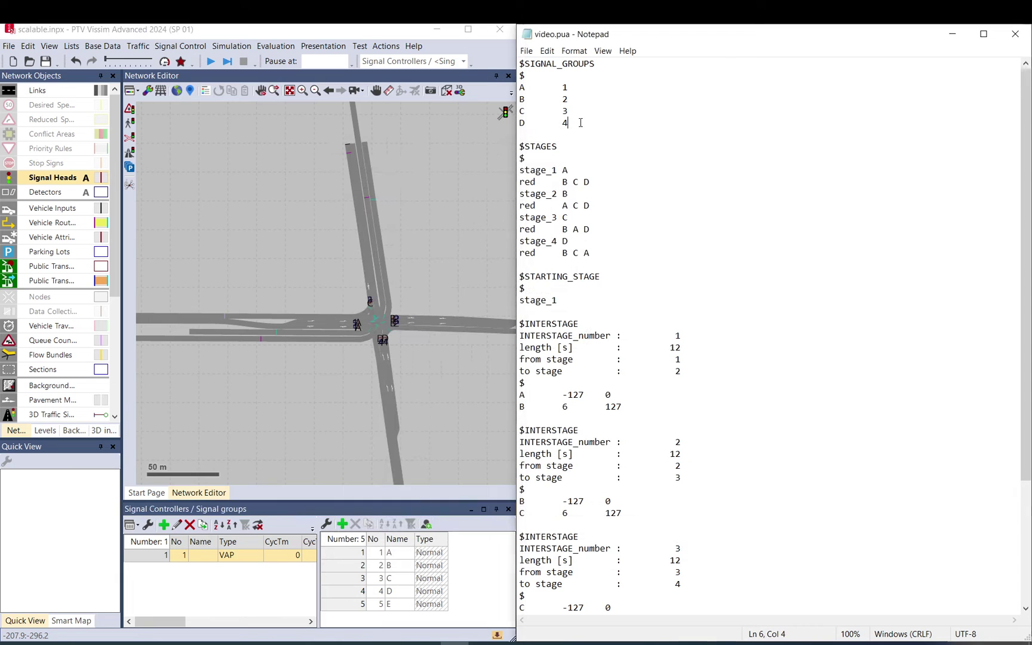
key("Return")
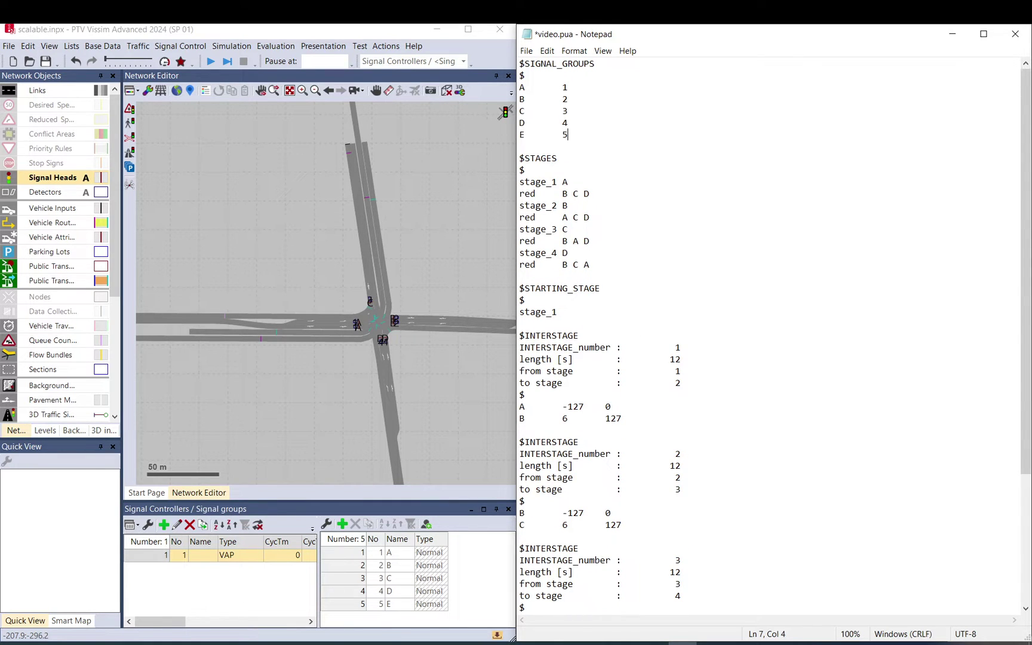
Add signal head 8 on link 1, assigned to signal group E
left_click(426, 239)
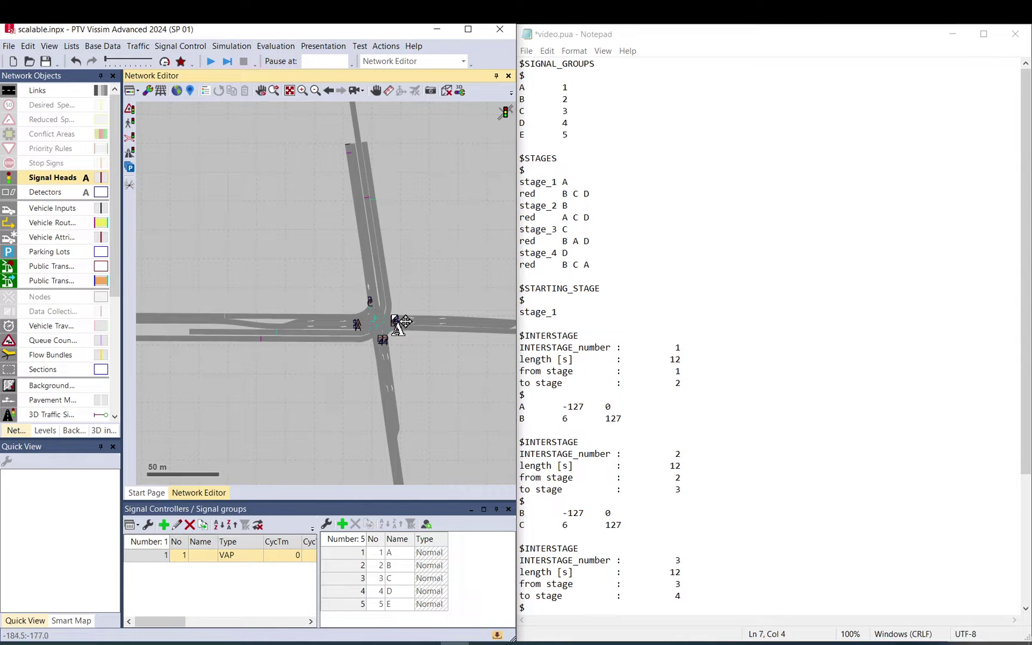
scroll(392, 315, "up", 3)
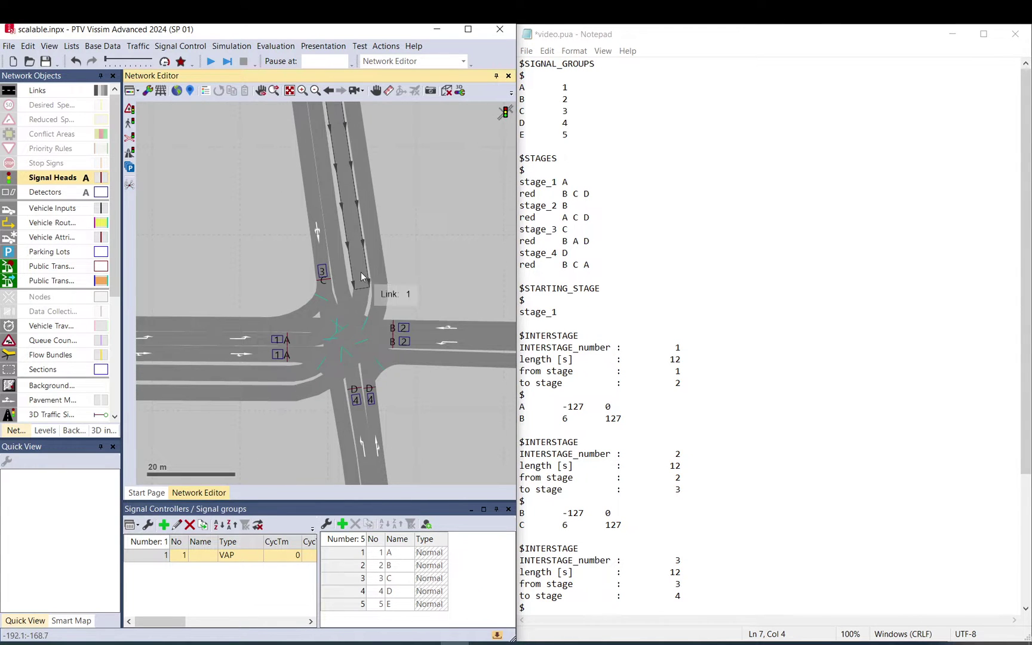
left_click(358, 277)
right_click(360, 281)
left_click(393, 294)
left_click(418, 174)
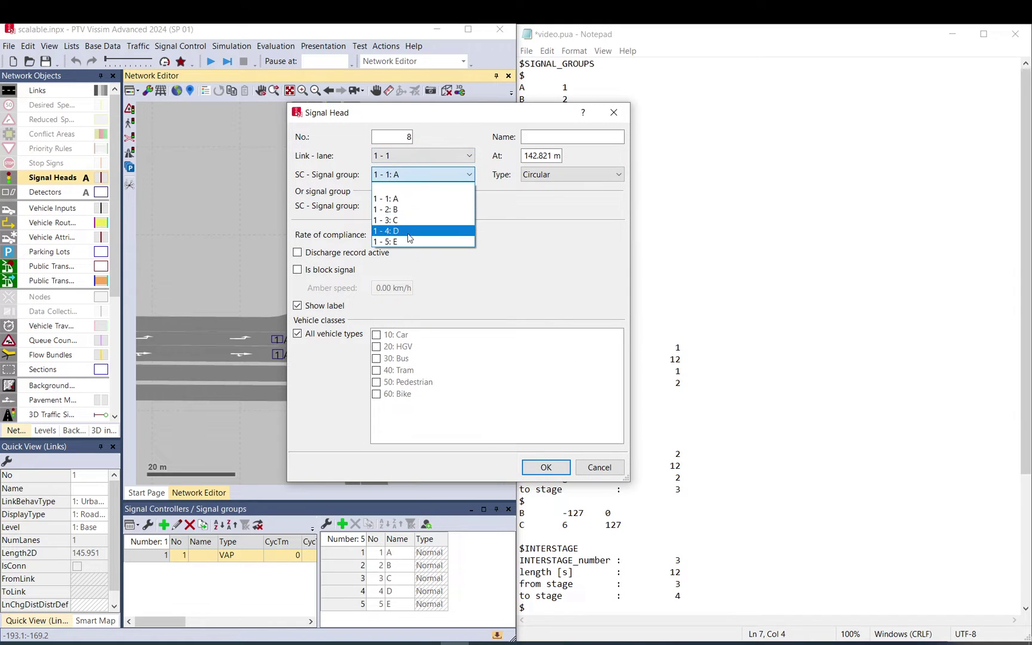
left_click(407, 236)
left_click(545, 467)
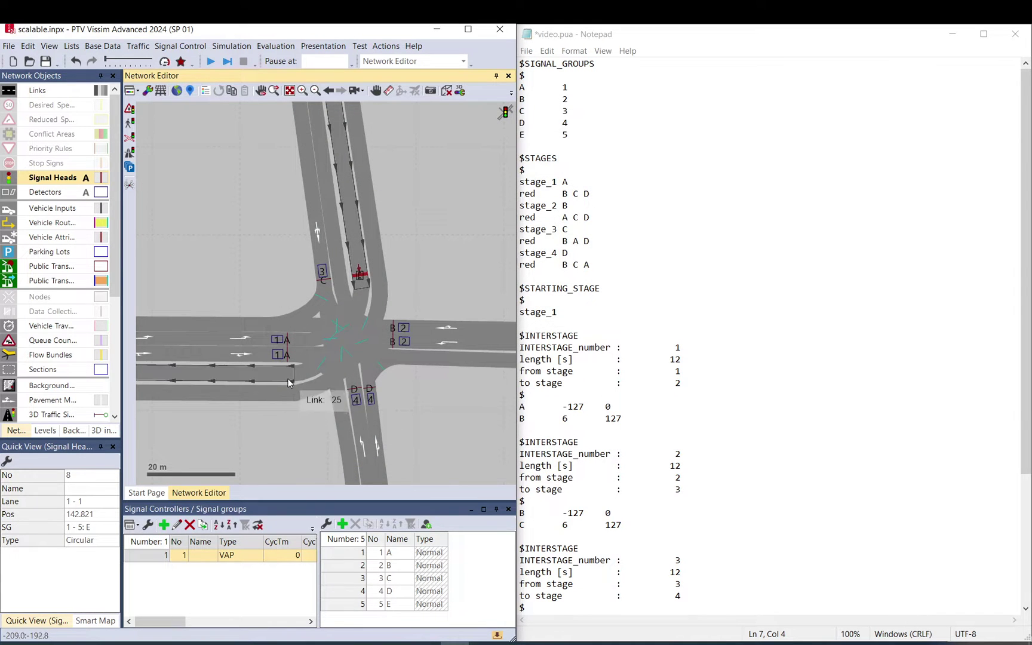
Add signal head 9 on link 3, also assigned to signal group E
right_click(292, 396)
left_click(330, 411)
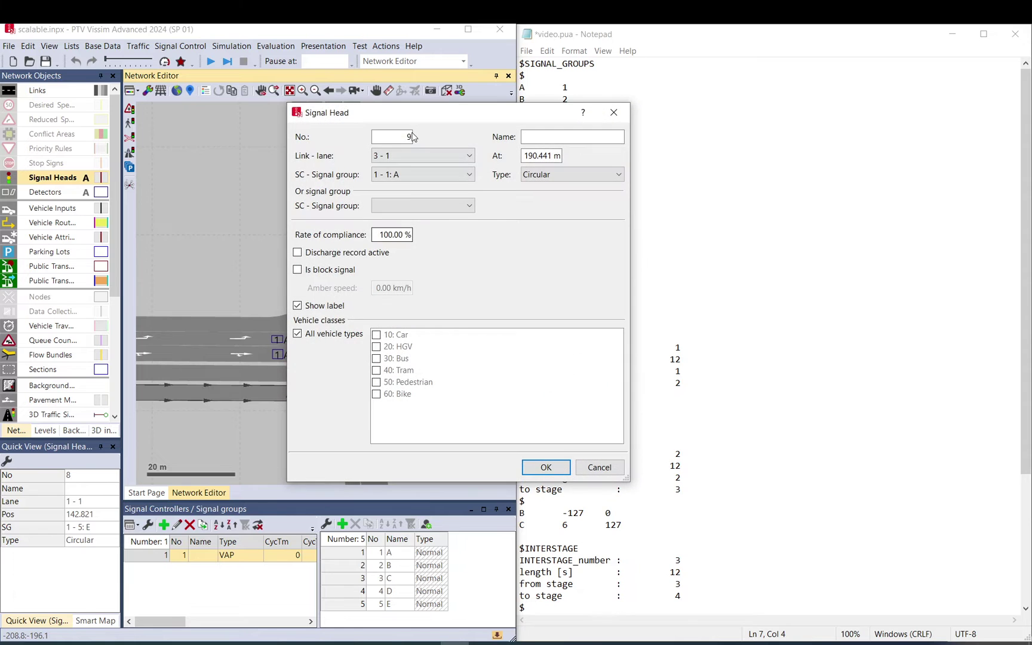
left_click(408, 179)
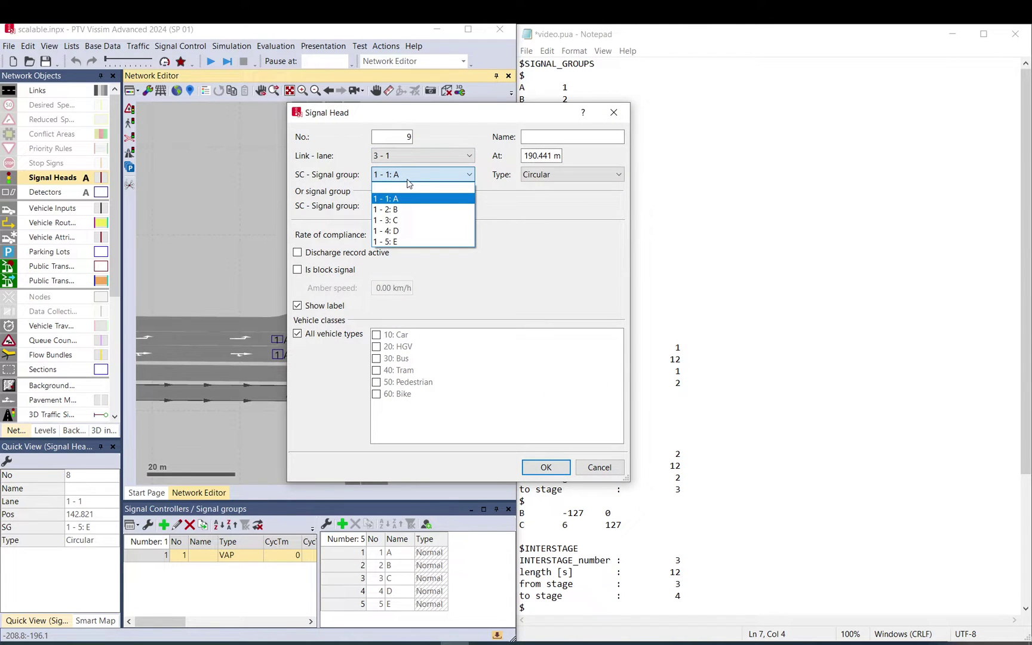
left_click(407, 242)
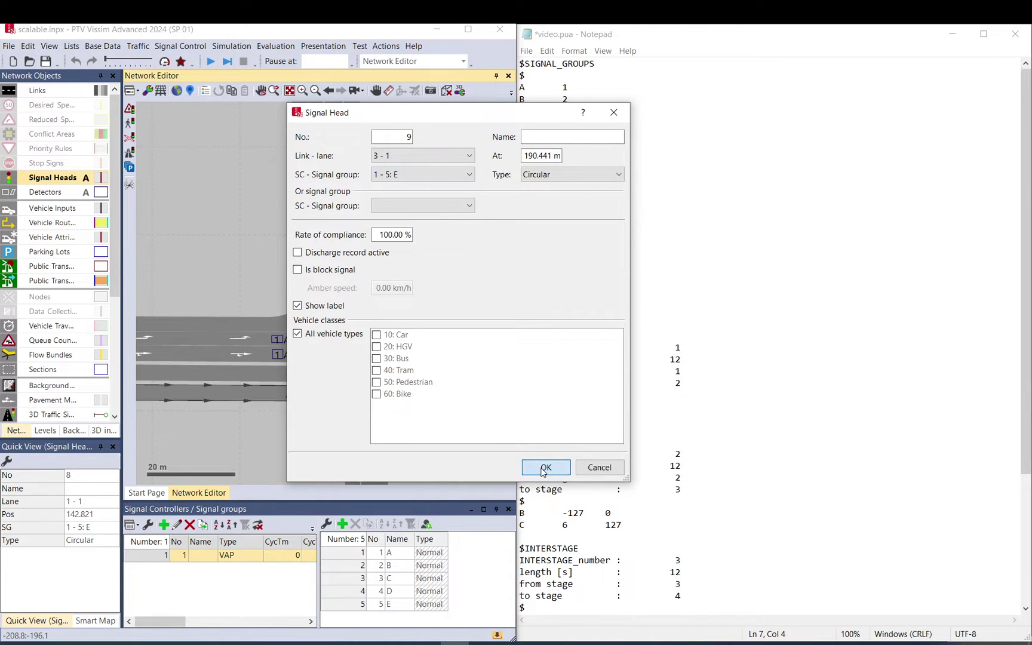
left_click(544, 468)
left_click(597, 189)
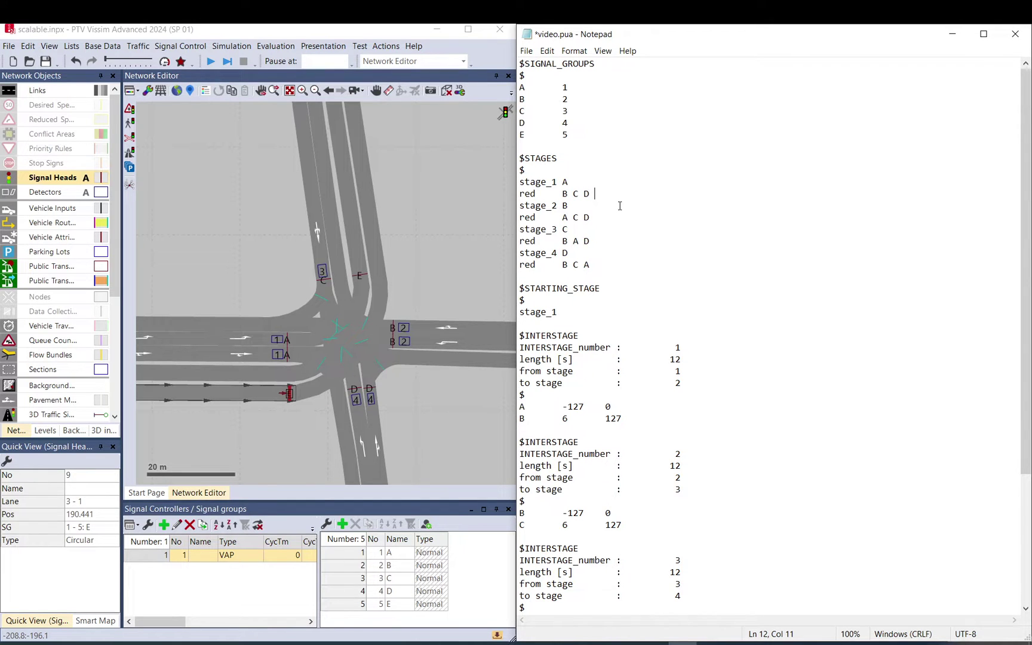
Append E to the red lists of stages 1, 2 and 3
type("E")
left_click(622, 217)
type("E E")
left_click(611, 267)
type("E")
key("Return")
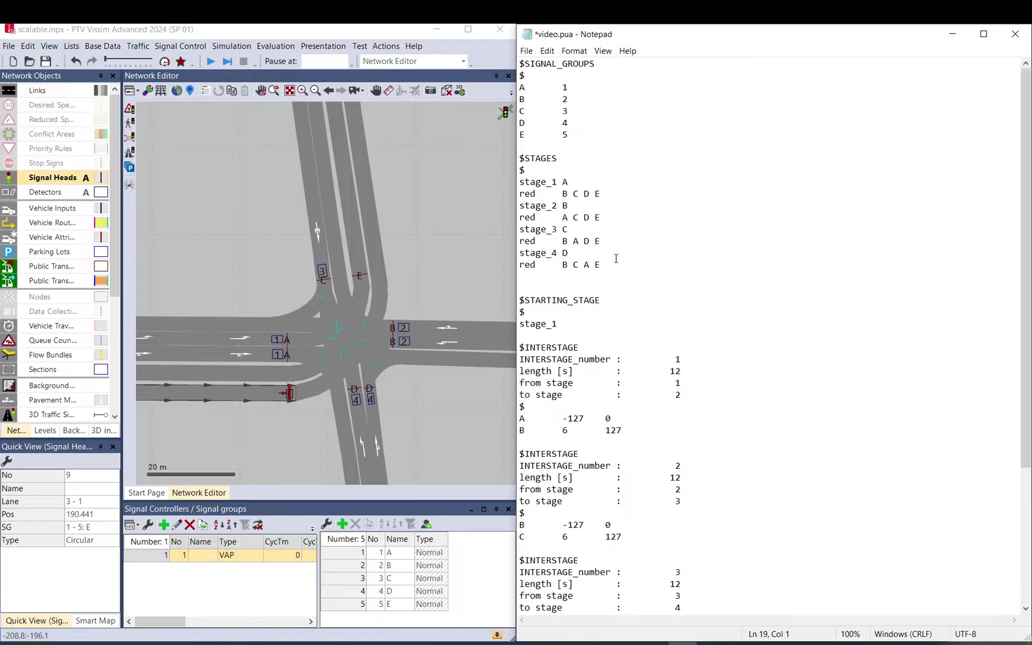
Copy the stage_4 lines below and rename the copy to 'stage_5 E'
left_click_drag(615, 262, 519, 250)
key("ctrl+c")
left_click(539, 288)
key("ctrl+v")
left_click(557, 276)
key("BackSpace")
type("5")
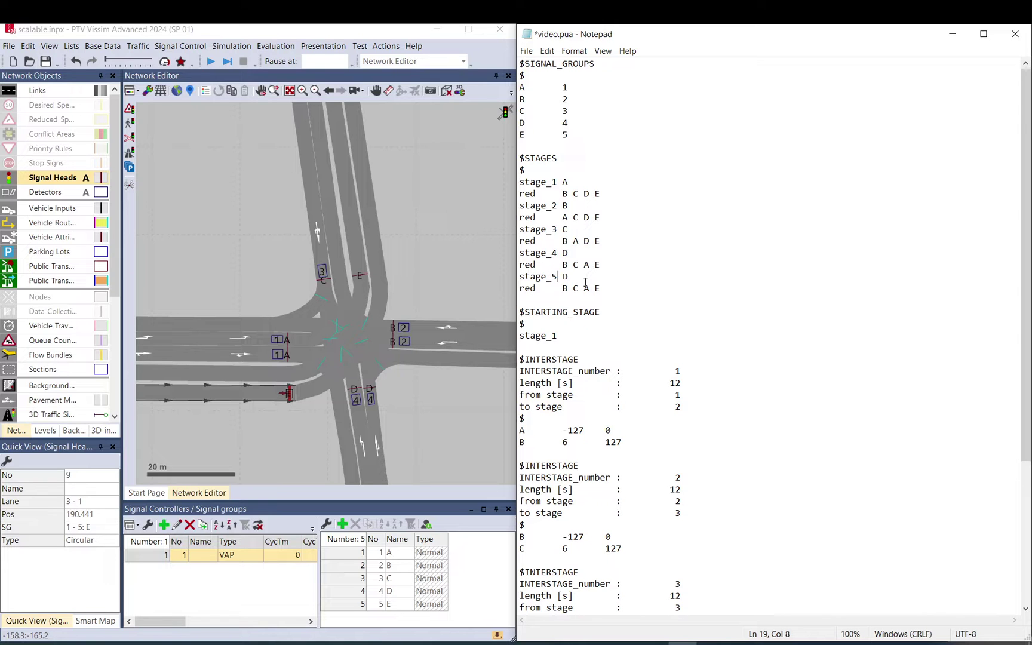
key("End")
key("BackSpace")
type("E")
Set stage_5's red list to 'A B C D' and switch to the VisVAP chart
left_click(563, 288)
double_click(597, 289)
type("D")
key("BackSpace")
key("BackSpace")
key("BackSpace")
key("BackSpace")
key("BackSpace")
key("BackSpace")
type("A B C D")
scroll(657, 388, "down", 1)
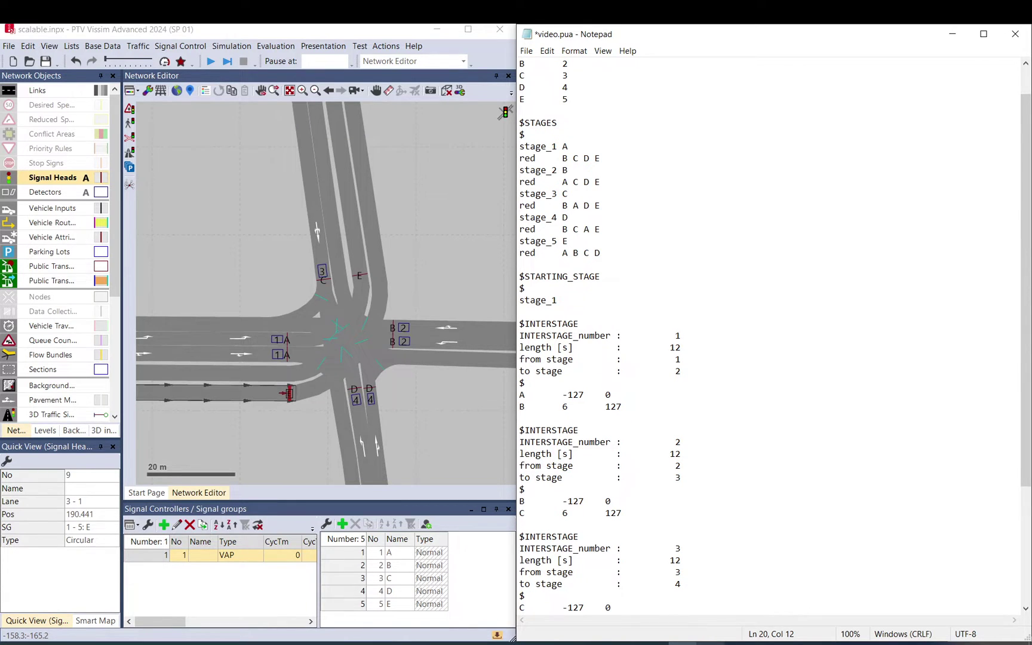
key("alt+Tab")
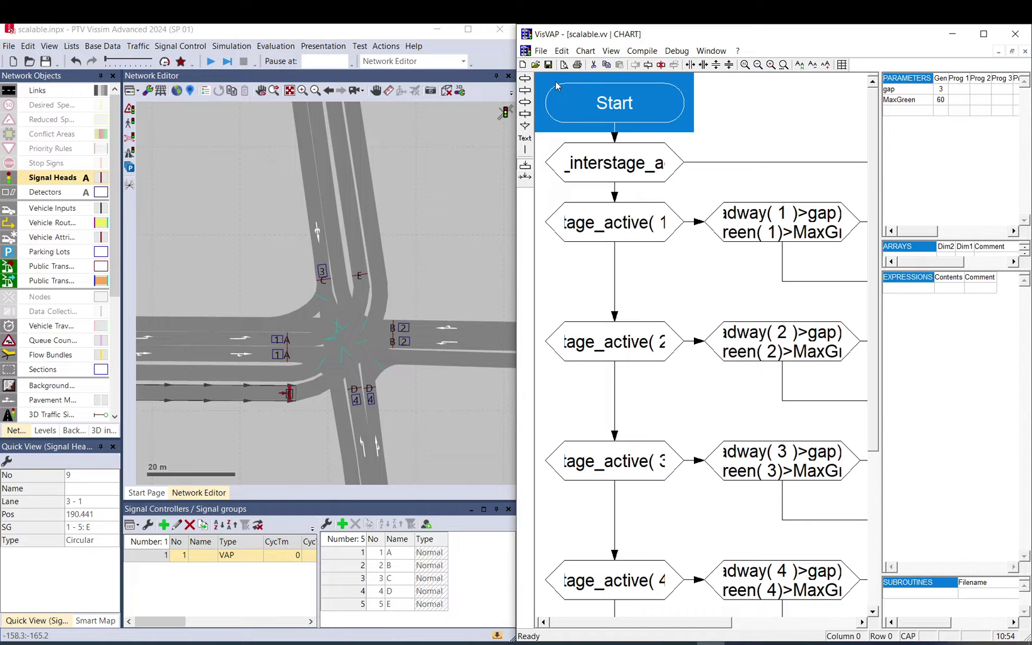
left_click_drag(516, 114, 282, 115)
left_click(571, 67)
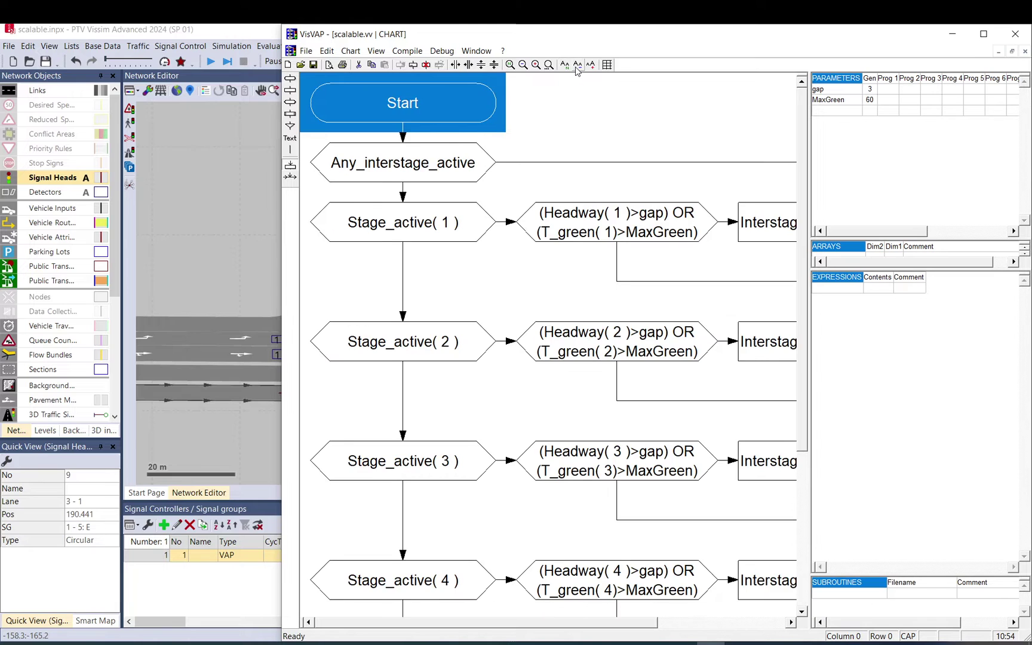
left_click(571, 67)
left_click(523, 65)
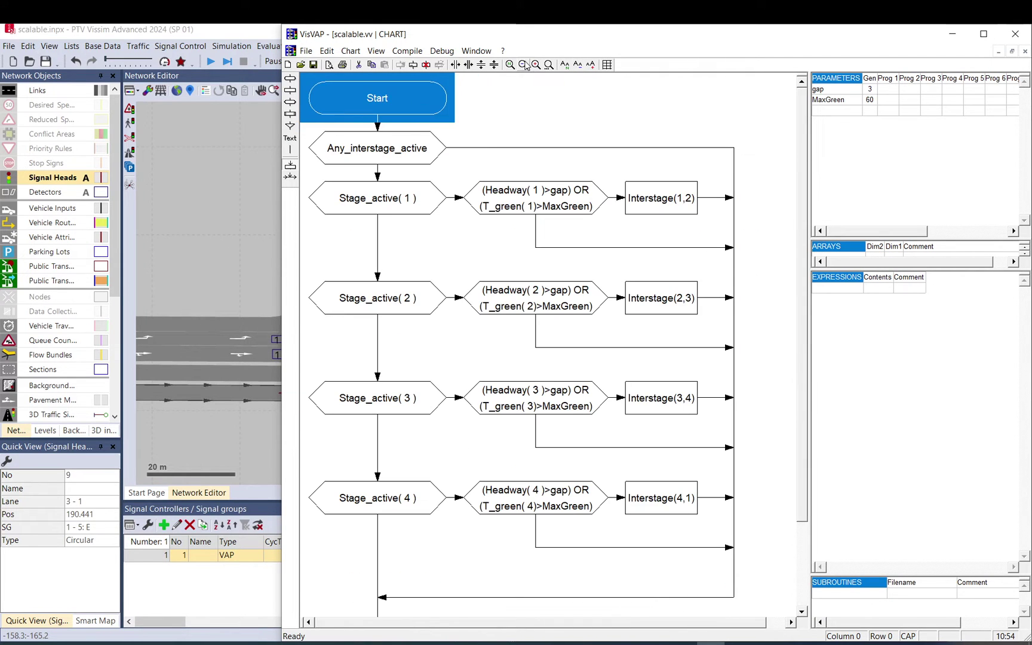
left_click(385, 210)
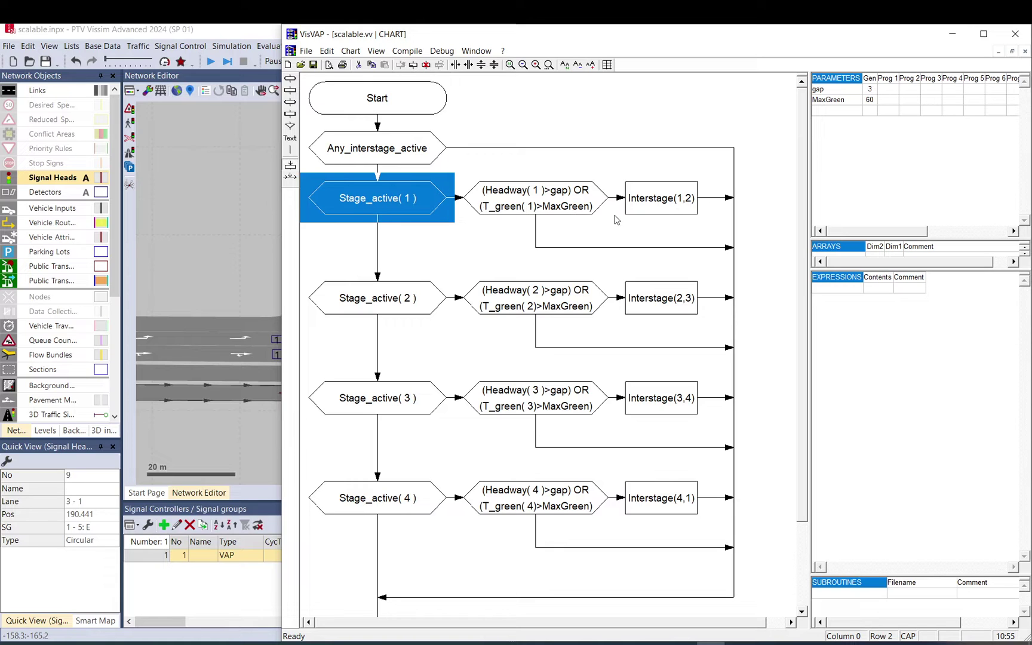
left_click(408, 295)
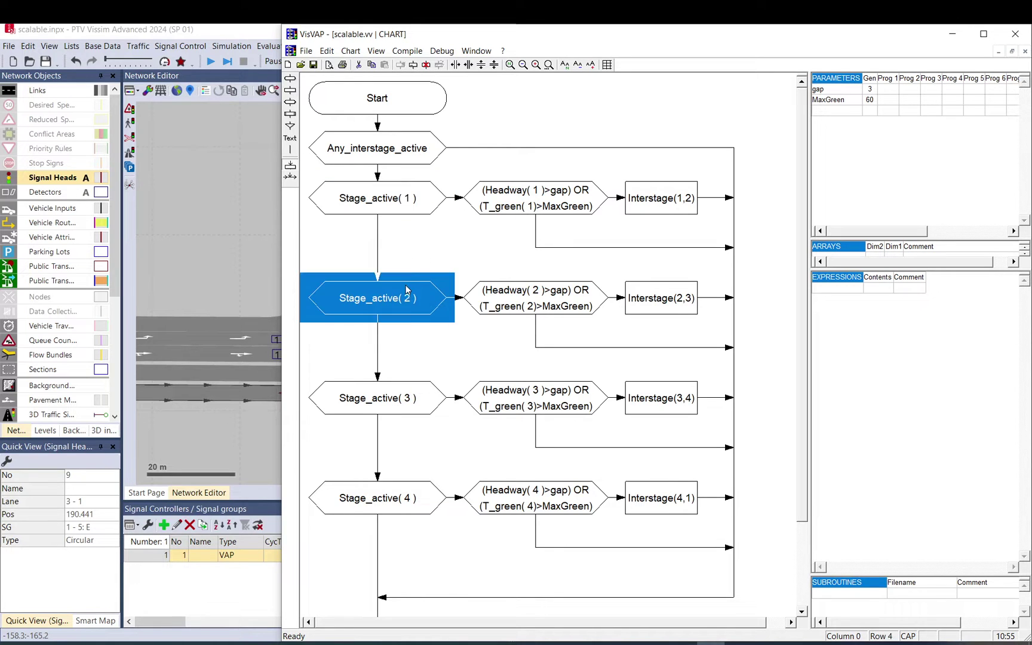
left_click(401, 410)
left_click(409, 487)
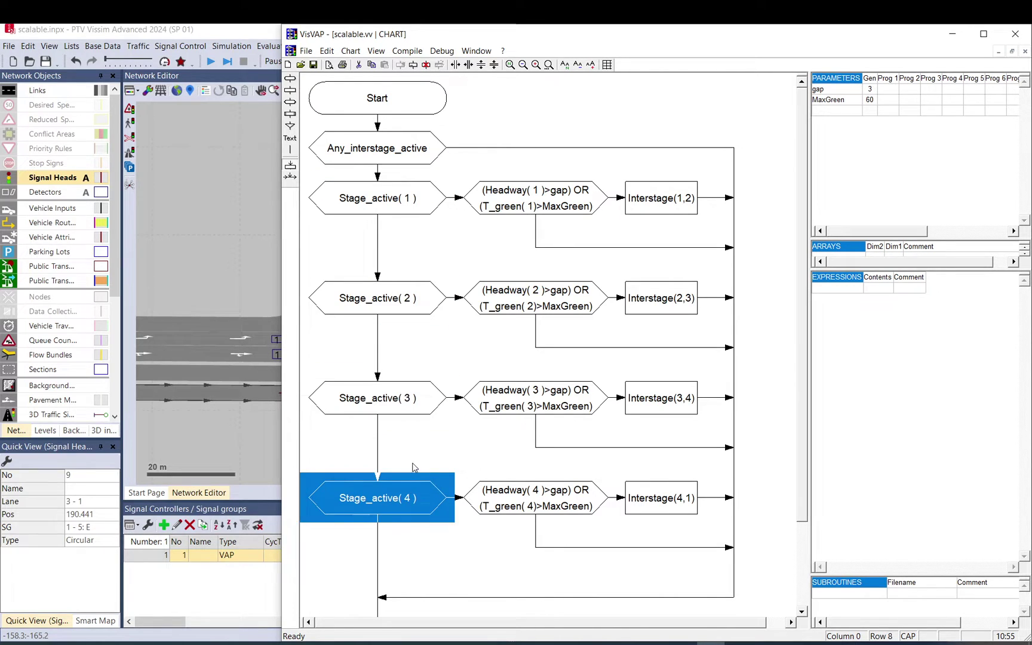
scroll(414, 465, "down", 2)
scroll(565, 339, "up", 2)
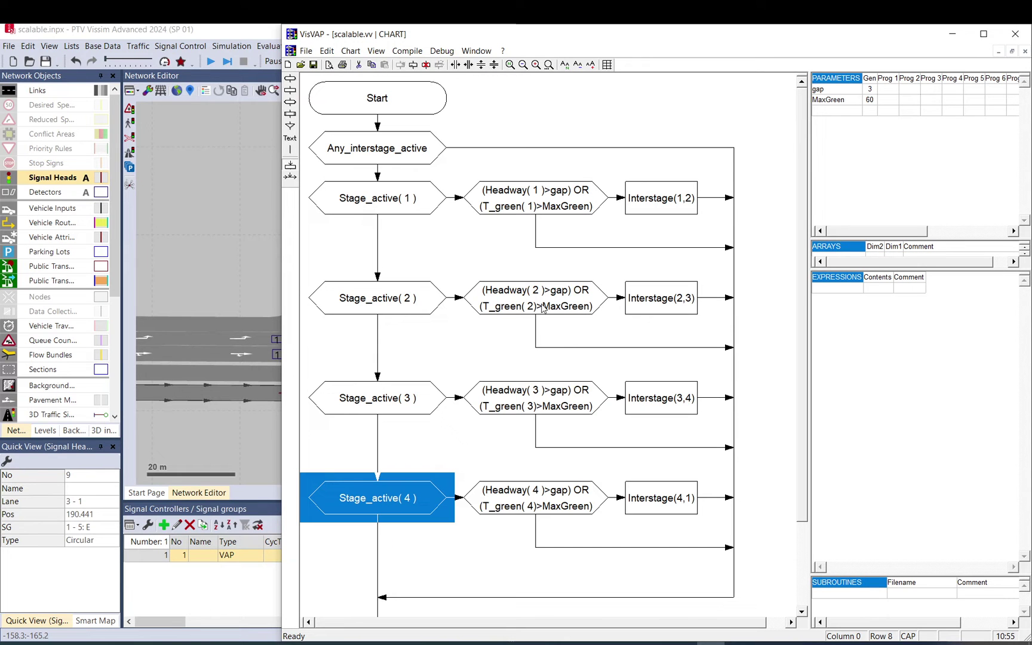
left_click(447, 197)
left_click_drag(369, 197, 398, 211)
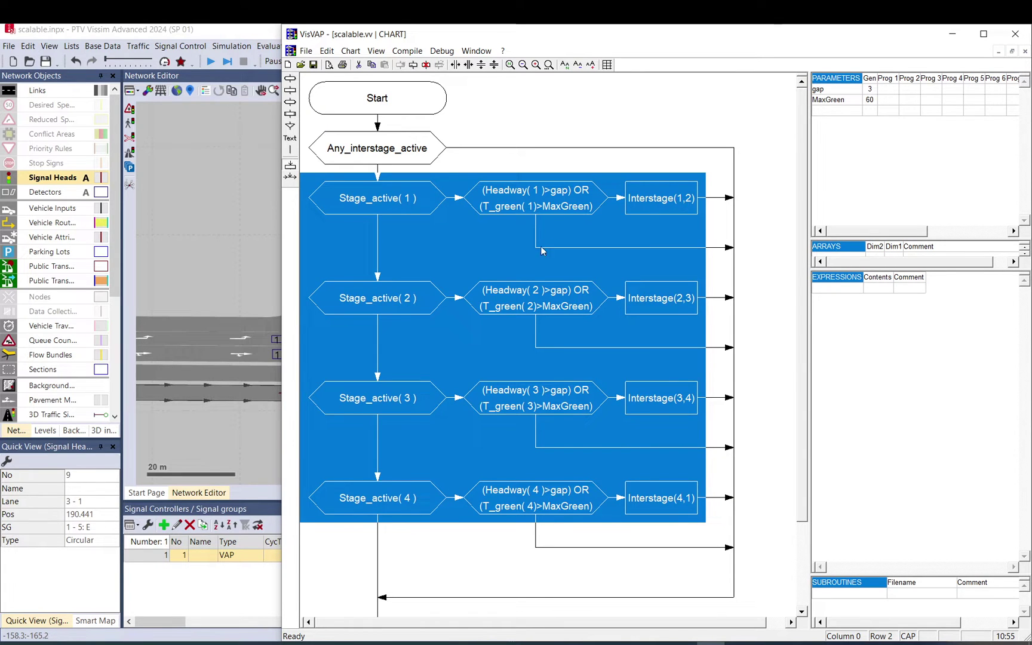
left_click(393, 554)
scroll(396, 552, "down", 2)
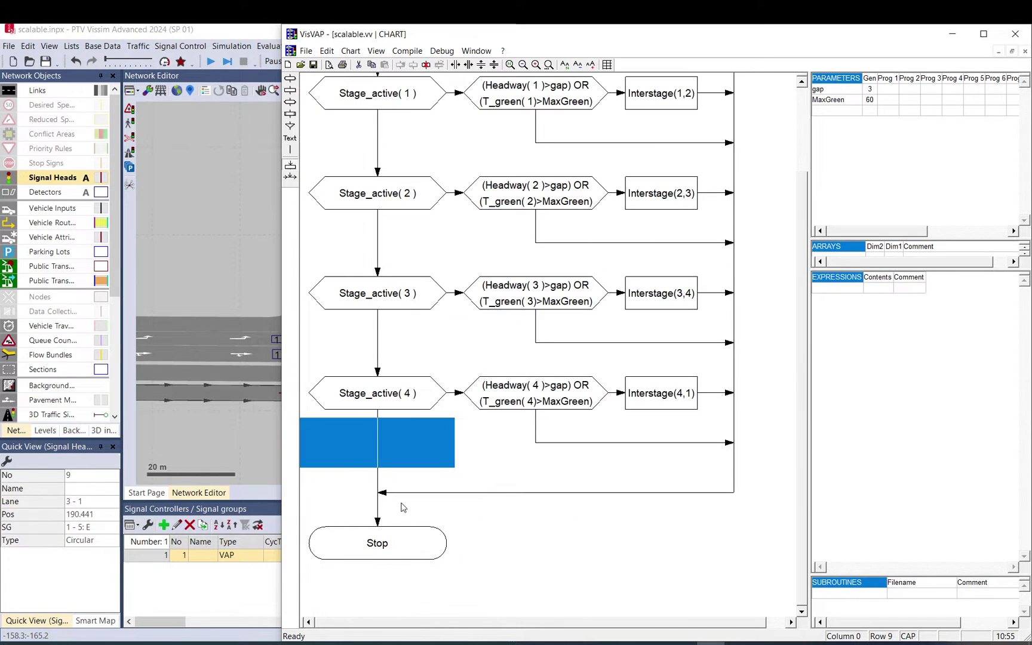
left_click(394, 485)
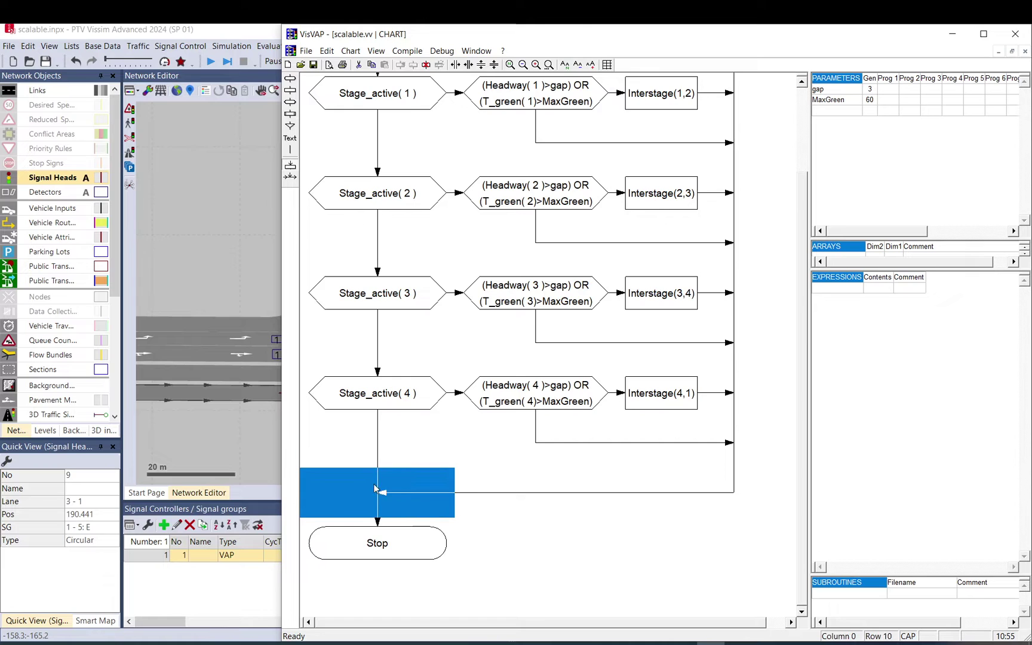
Insert two rows below Stage_active( 4 ), add a Stage_active(5) condition, and return to Vissim
left_click(481, 65)
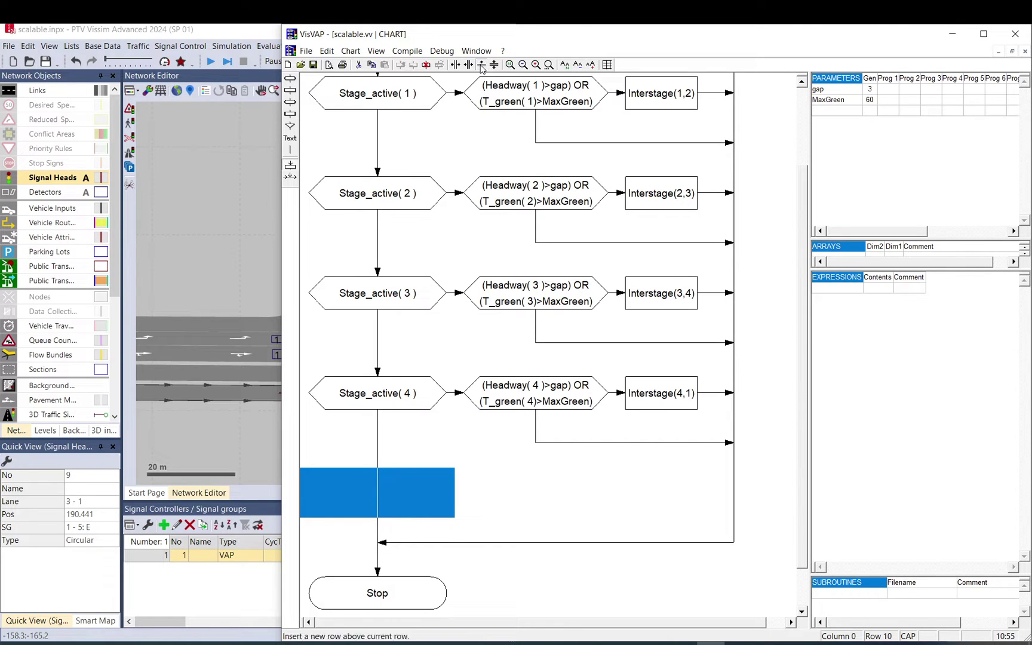
left_click(481, 65)
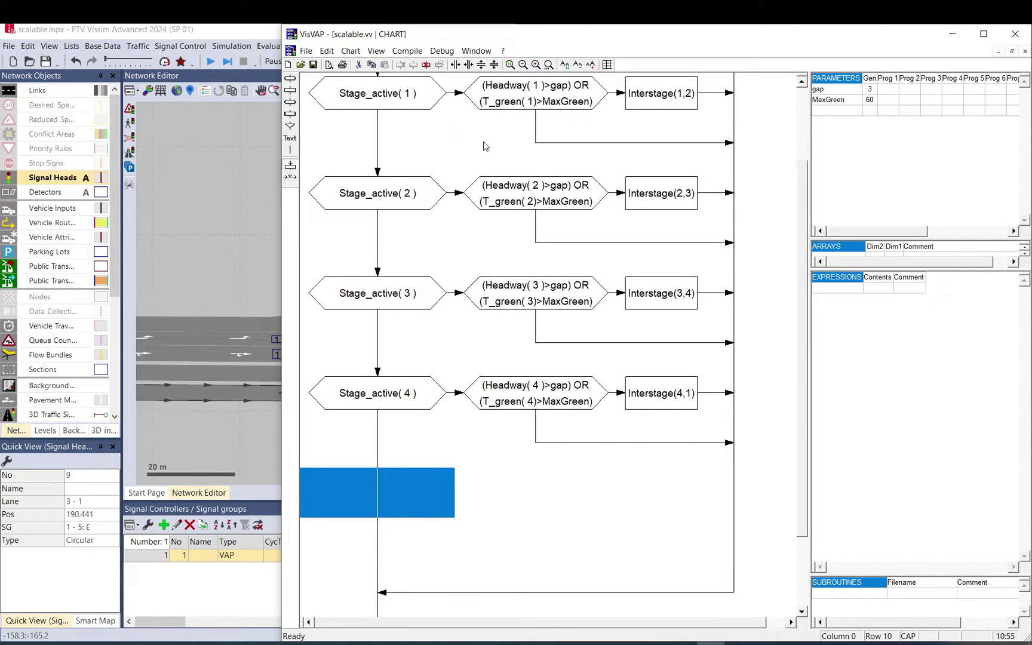
left_click(292, 107)
left_click(385, 496)
type("sTAGE")
key("BackSpace")
key("BackSpace")
key("BackSpace")
key("BackSpace")
key("BackSpace")
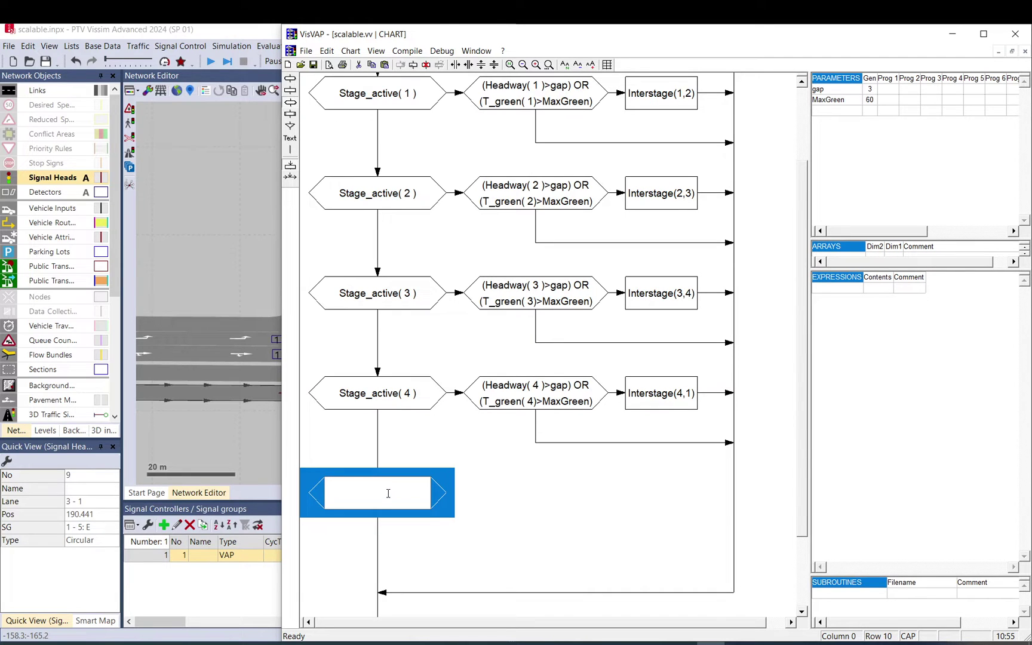
type("Stage_active(5")
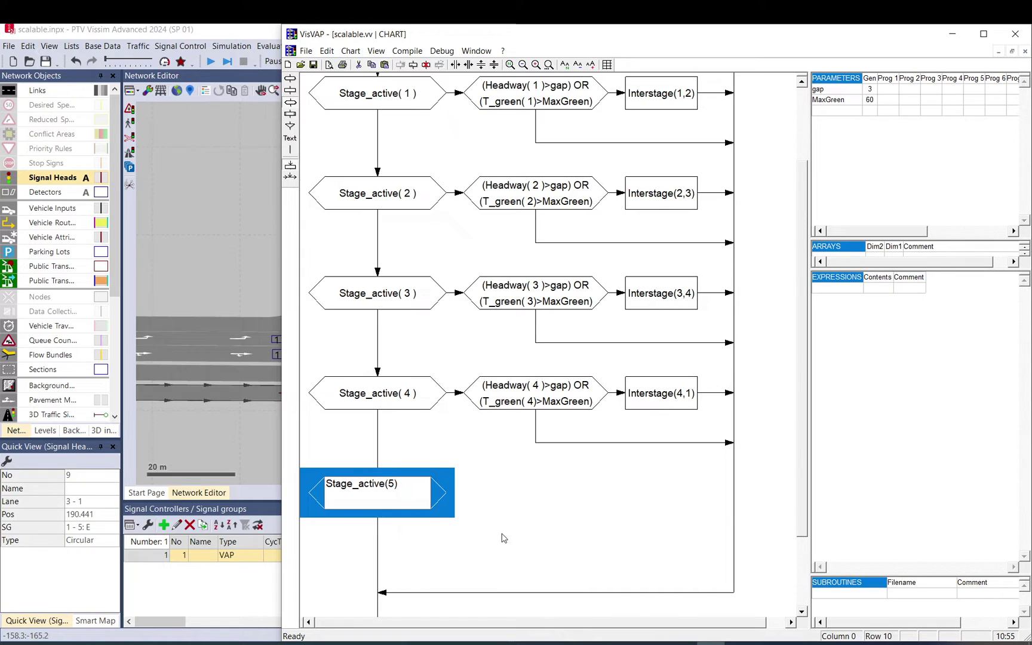
key("Return")
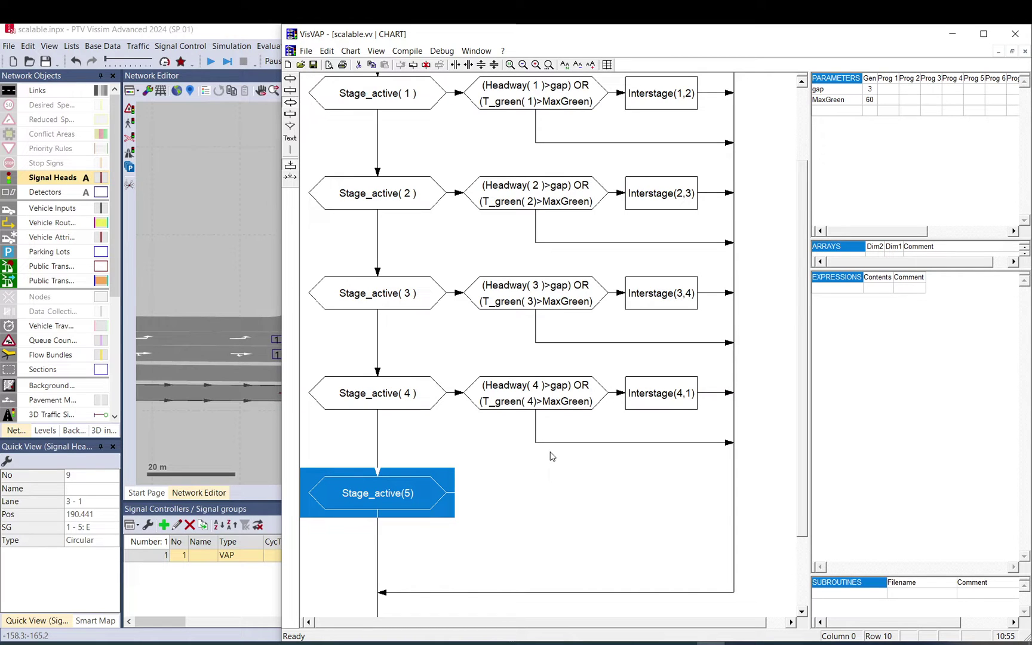
left_click(556, 414)
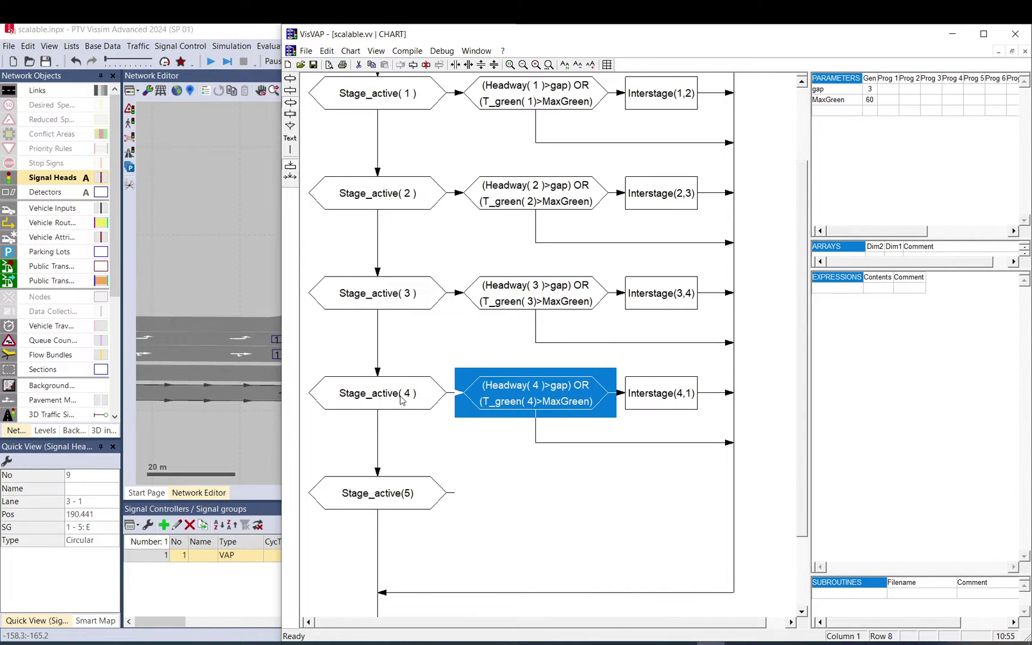
left_click(273, 305)
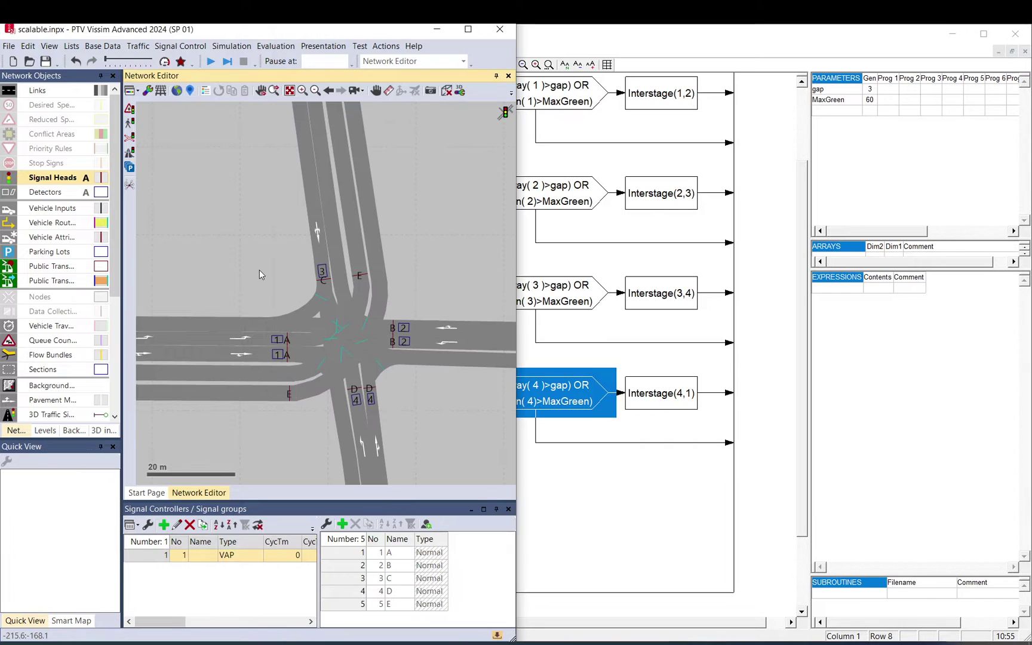
Place a port 5 detector on lane 3-1 at signal head E
left_click(66, 195)
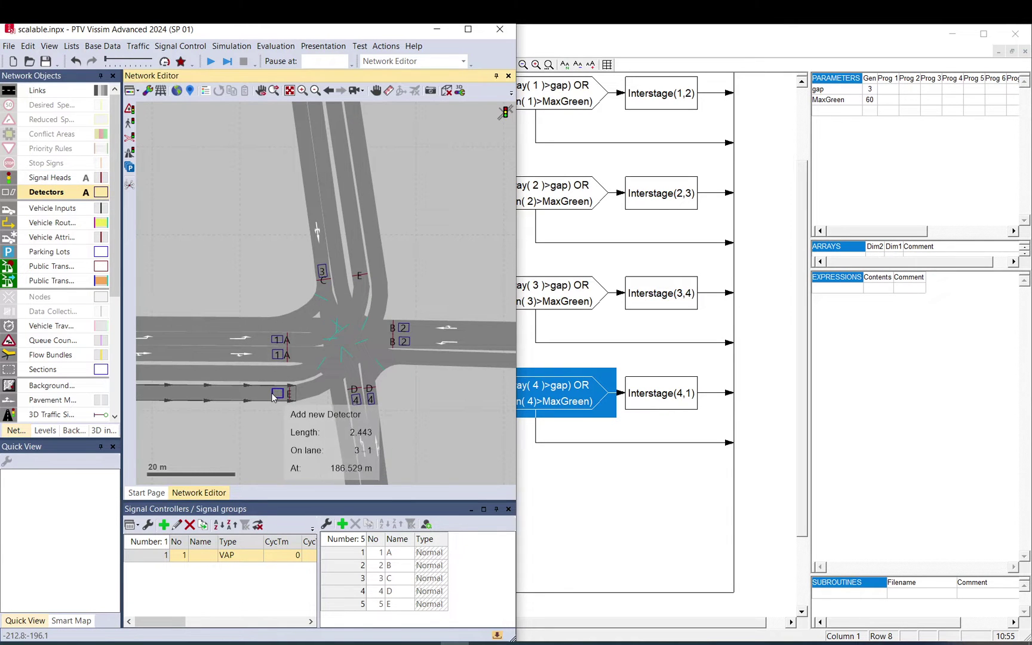
left_click_drag(273, 397, 271, 398)
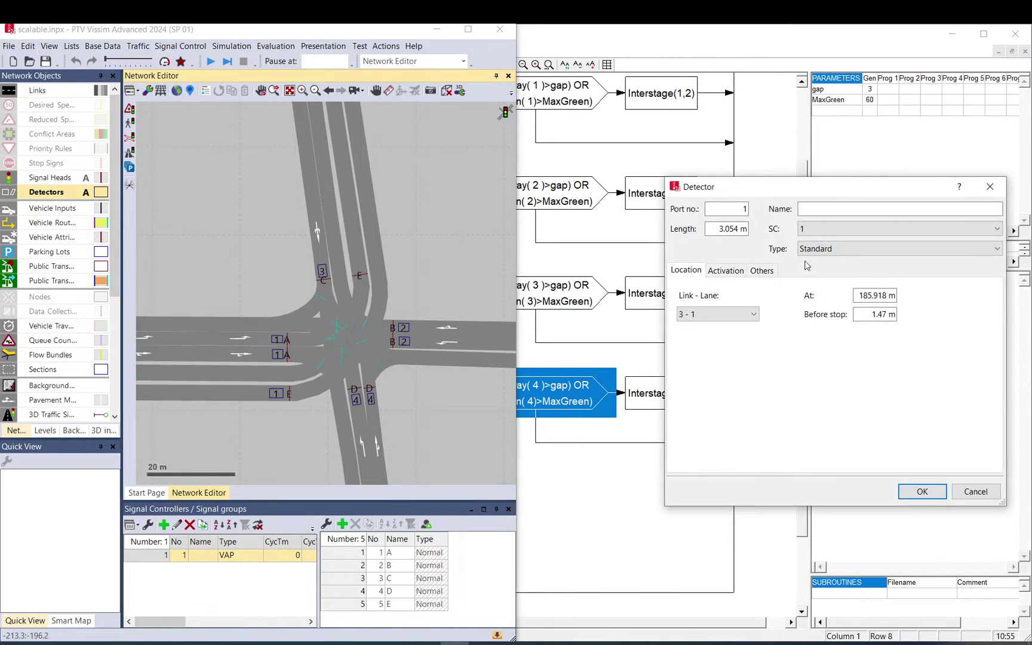
key("shift+Tab")
key("shift+Tab")
type("5")
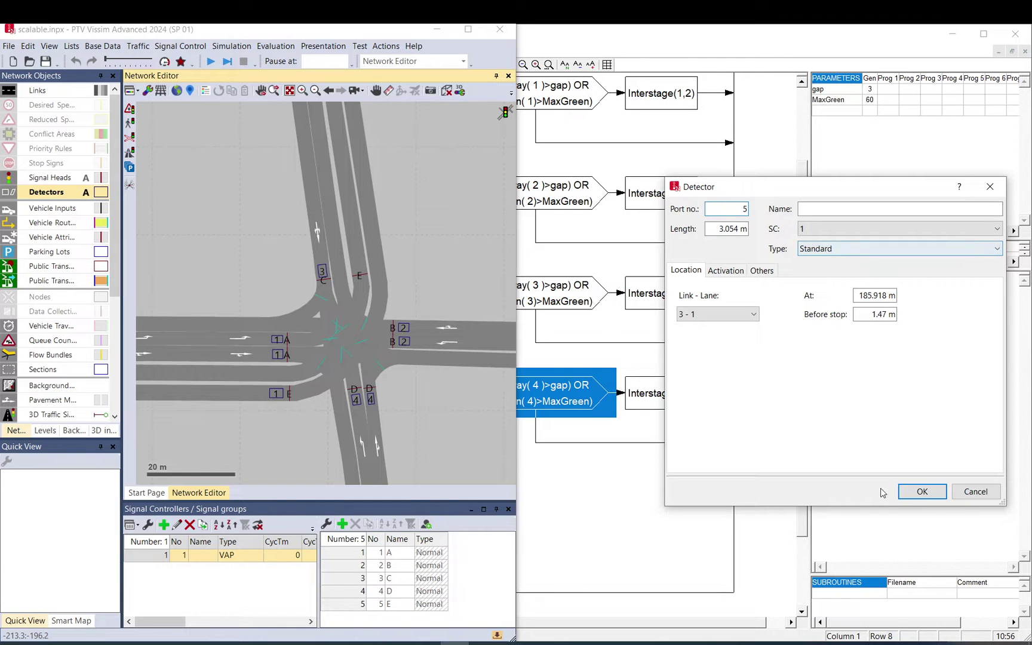
left_click(921, 491)
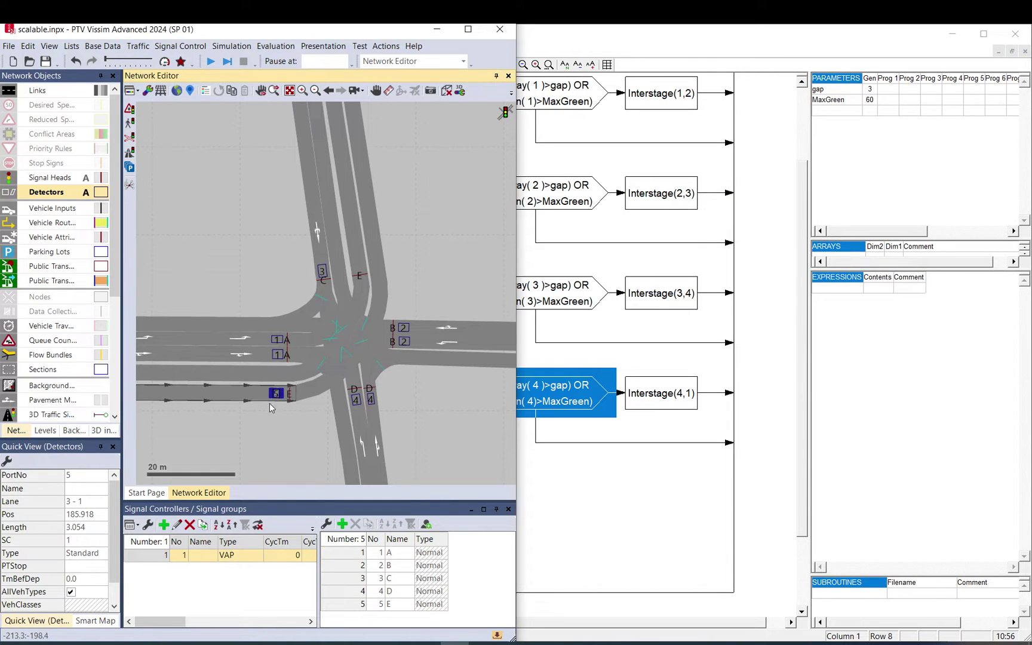
Duplicate the port 5 detector and move the copy onto lane 1-1
right_click(263, 377)
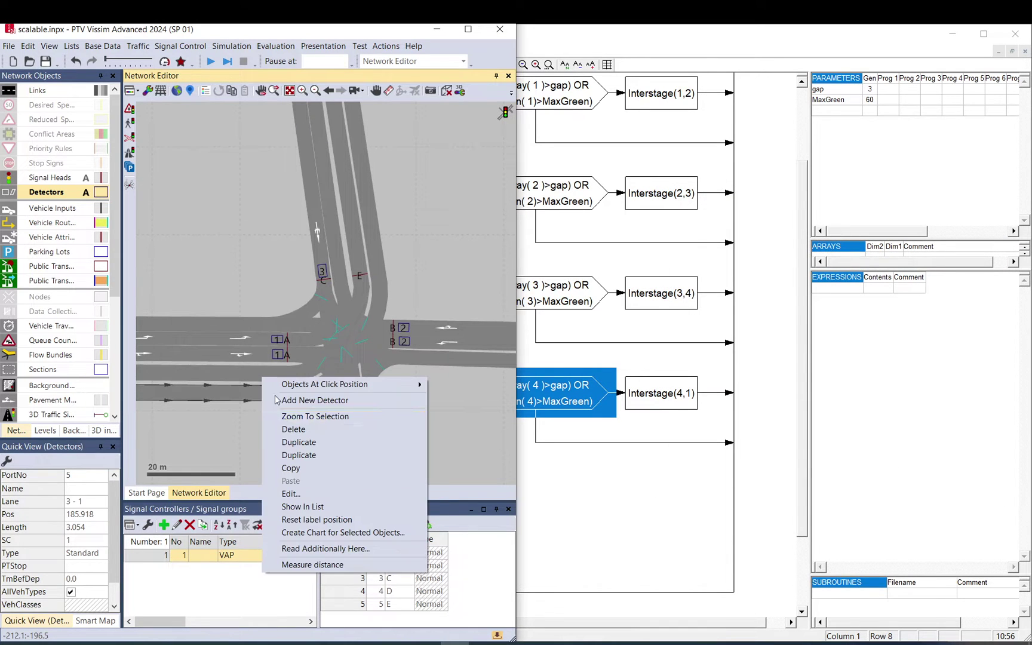
left_click(297, 456)
scroll(271, 394, "up", 6)
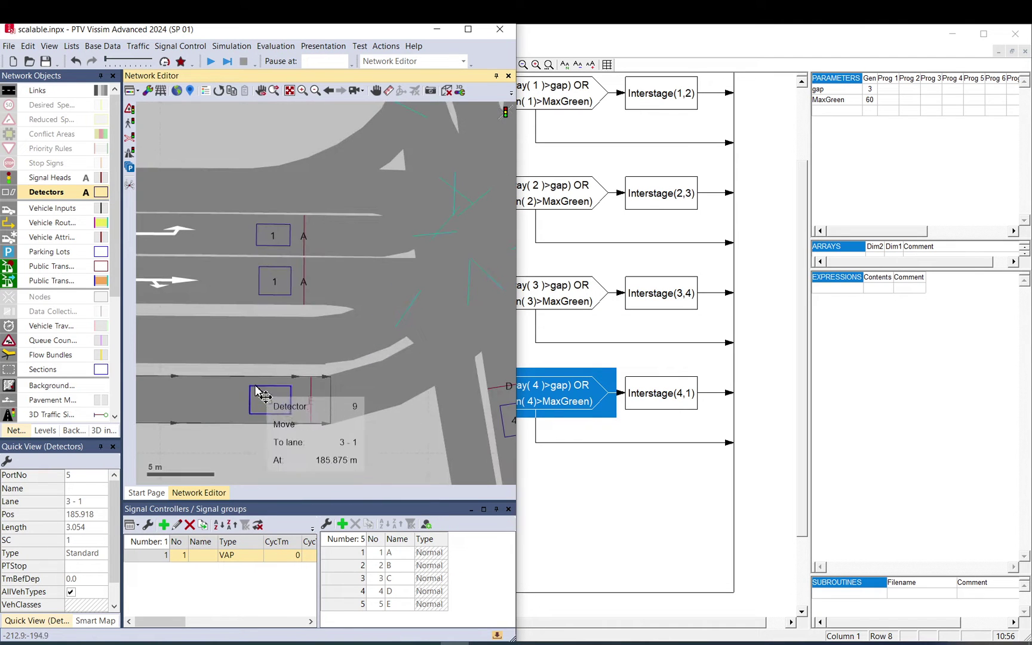
left_click(197, 388)
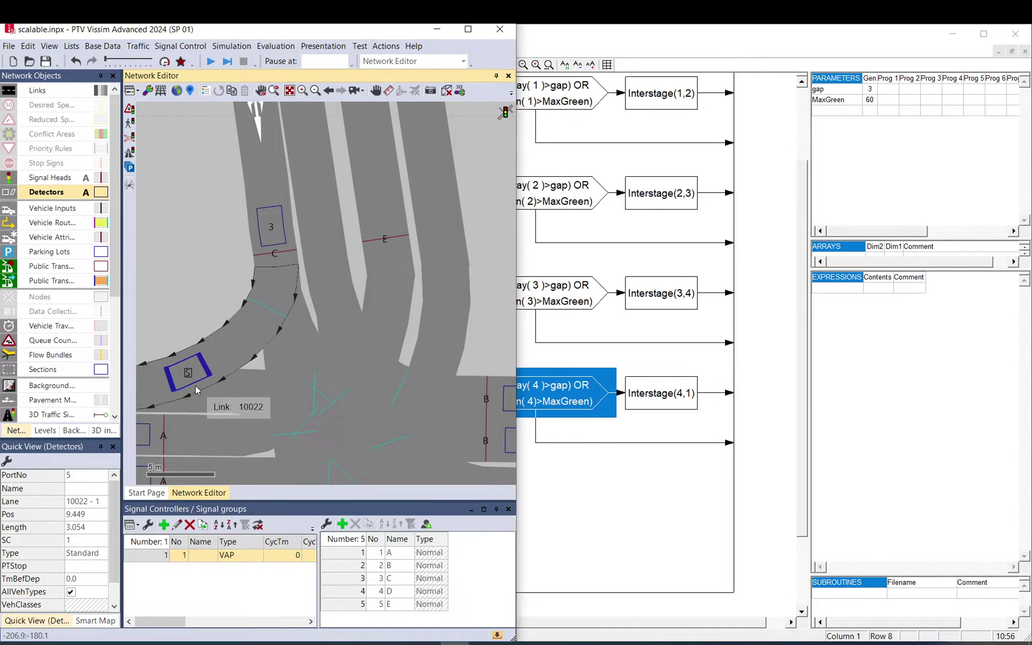
left_click_drag(197, 390, 386, 214)
scroll(382, 217, "down", 3)
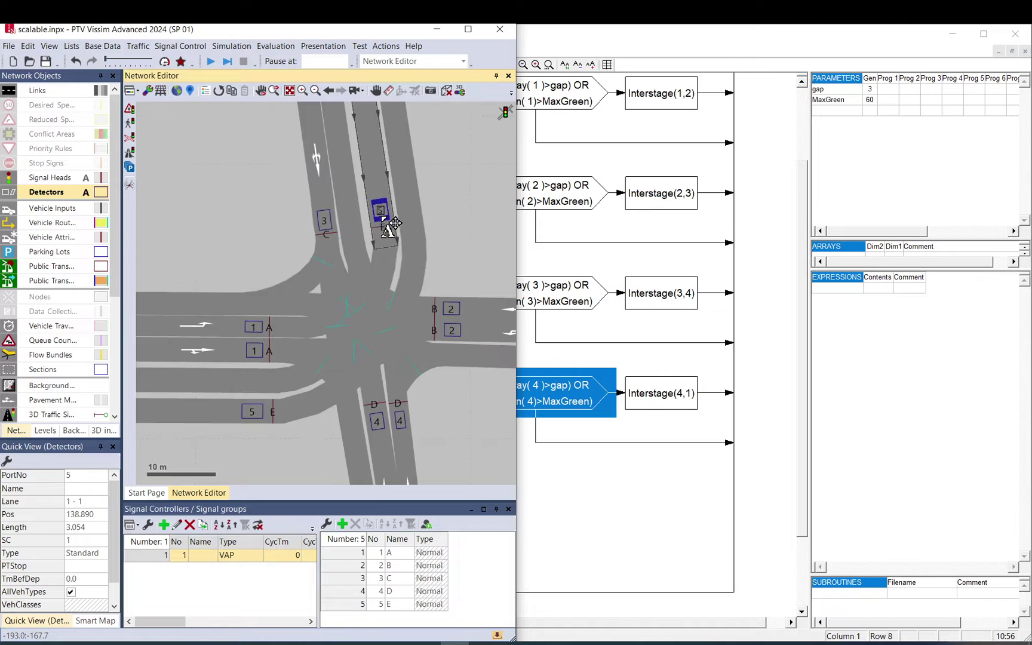
scroll(422, 203, "down", 3)
left_click(438, 224)
scroll(369, 246, "down", 1)
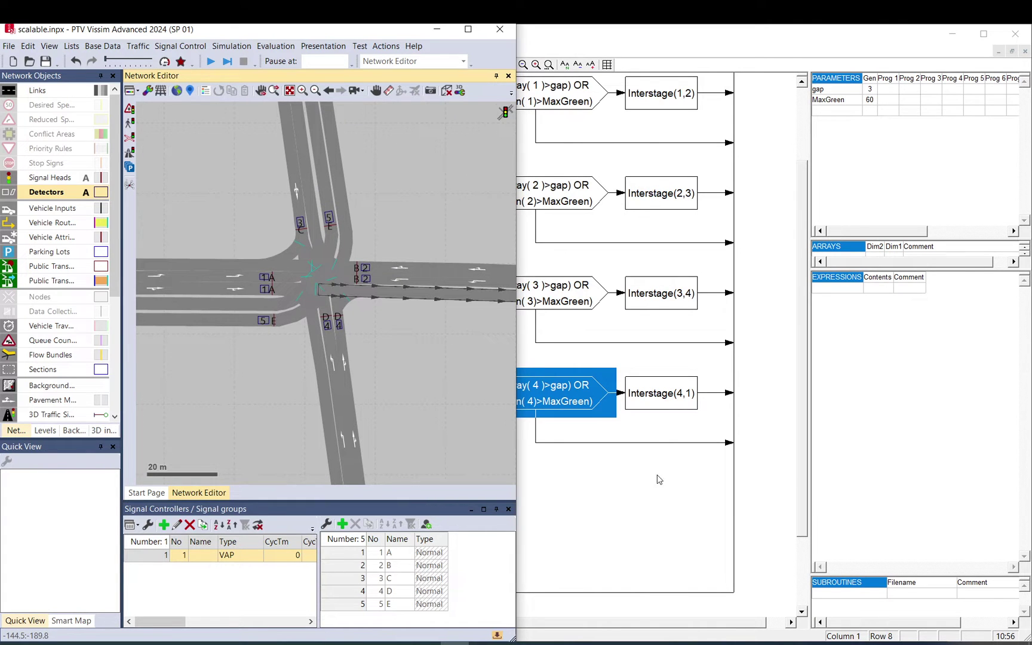
Insert an empty column before the interstage boxes and add a condition beside Headway( 4 )
left_click(635, 483)
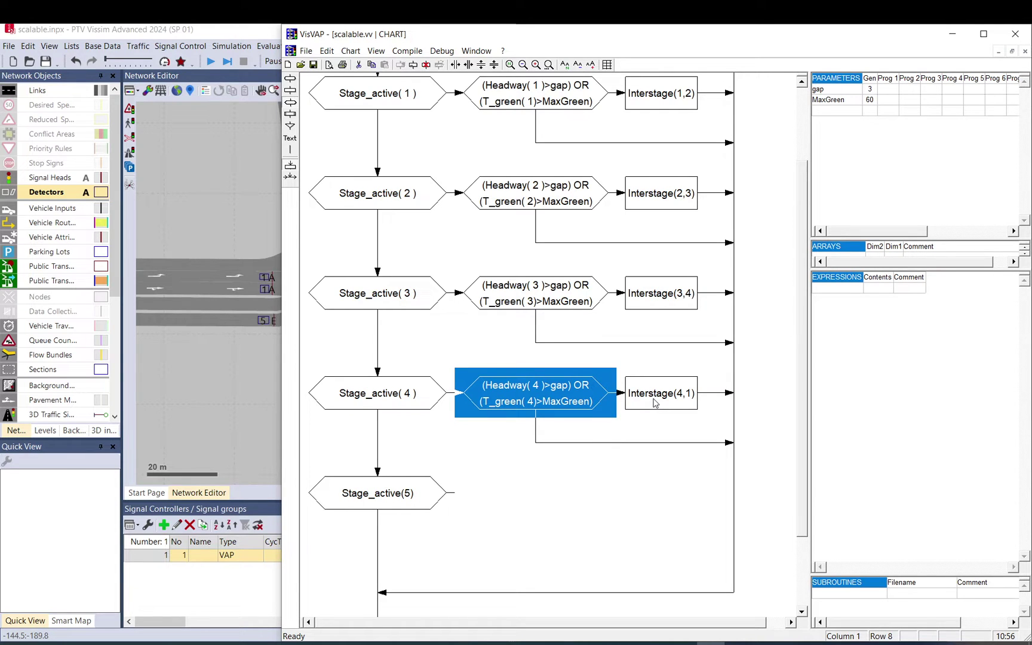
left_click(655, 404)
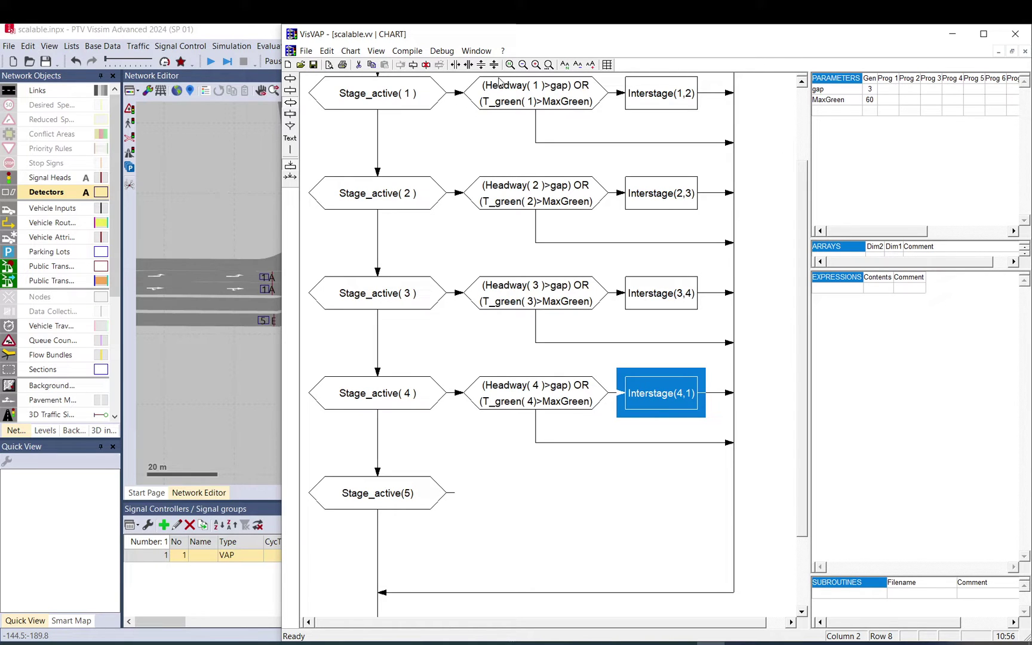
left_click(455, 65)
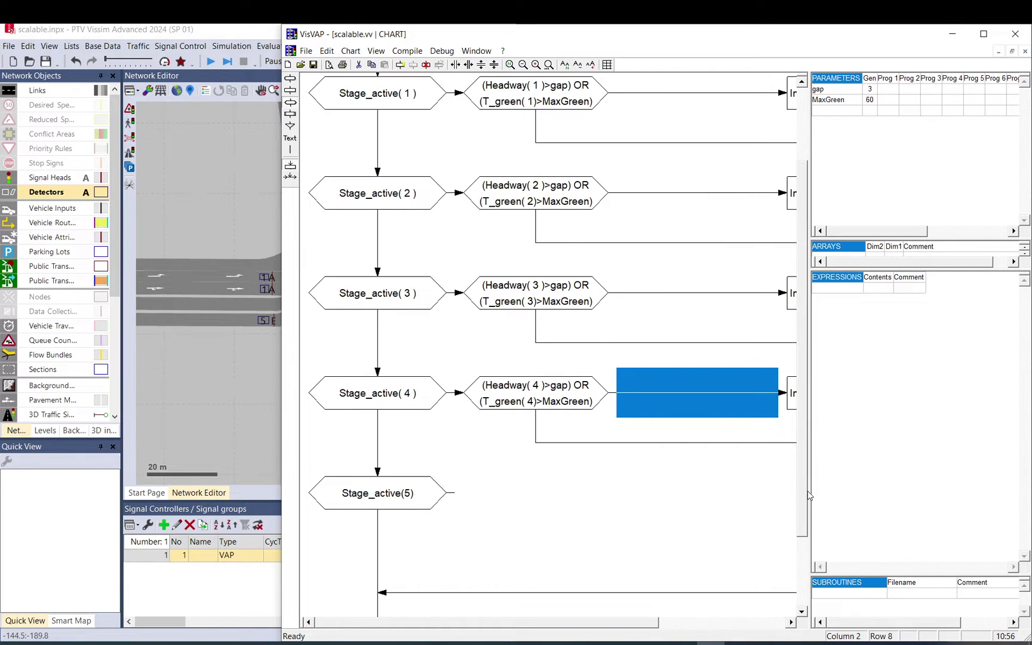
left_click_drag(810, 491, 889, 481)
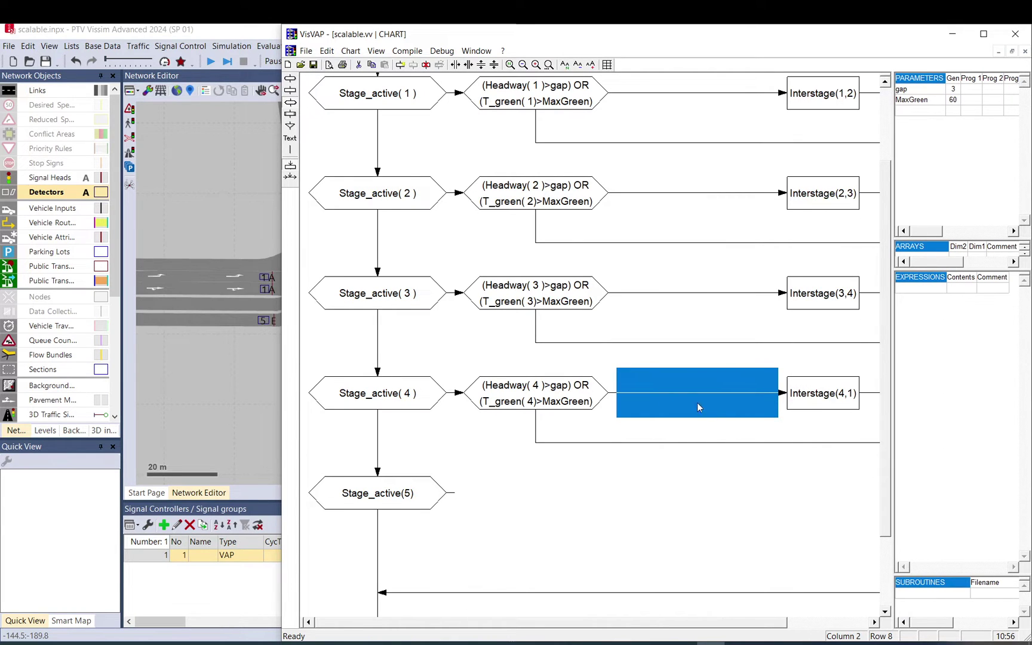
left_click(290, 107)
left_click(659, 414)
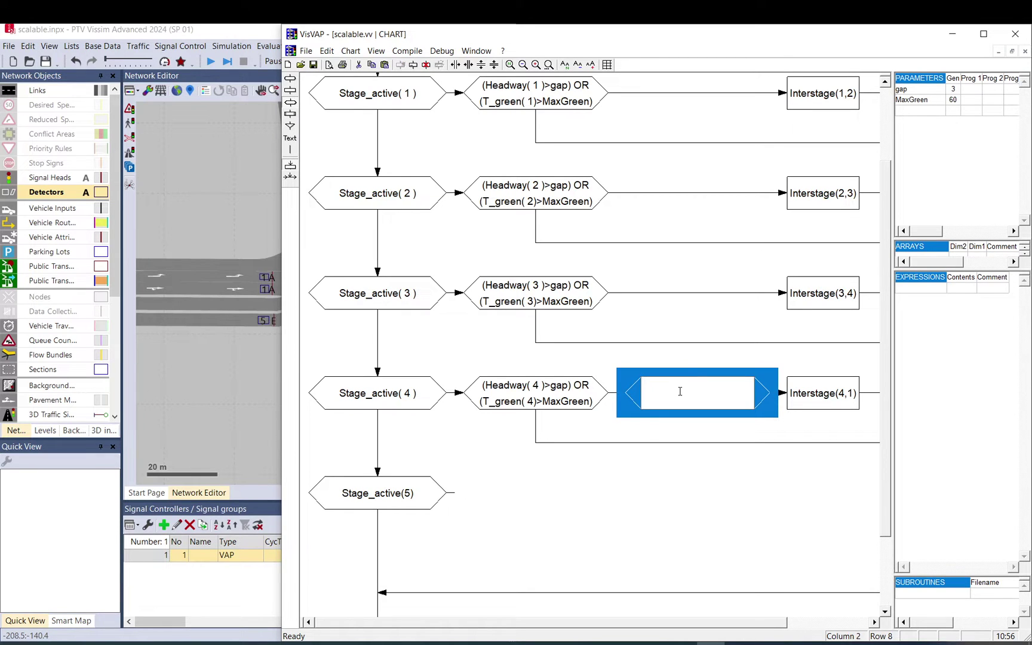
Enter the Occupancy(5) condition text in the new element
type("Occupanc")
type("<1")
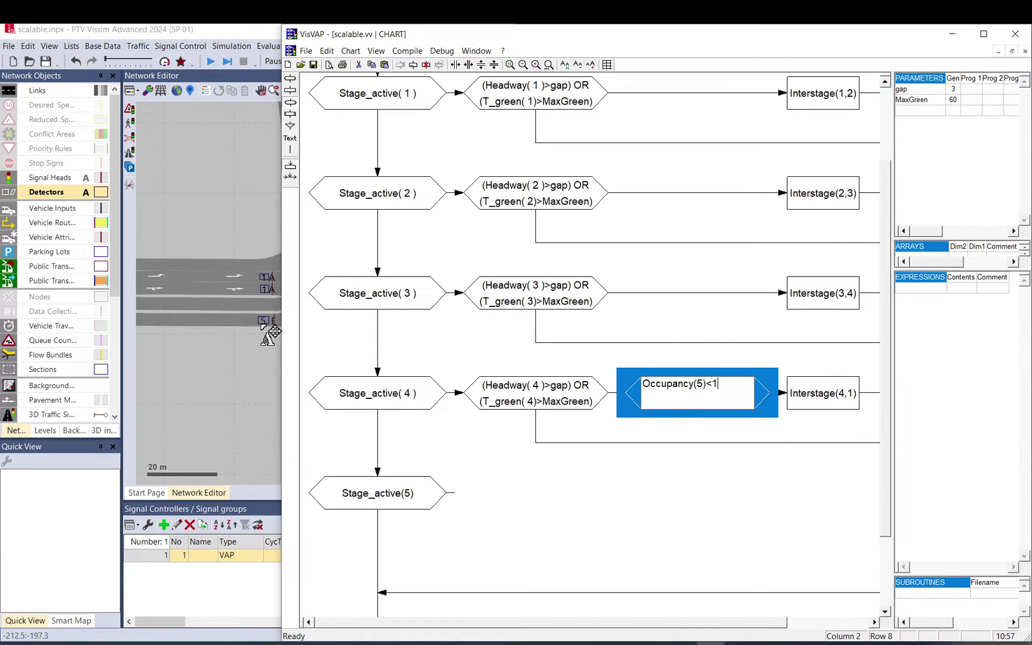
key("BackSpace")
key("BackSpace")
key("Return")
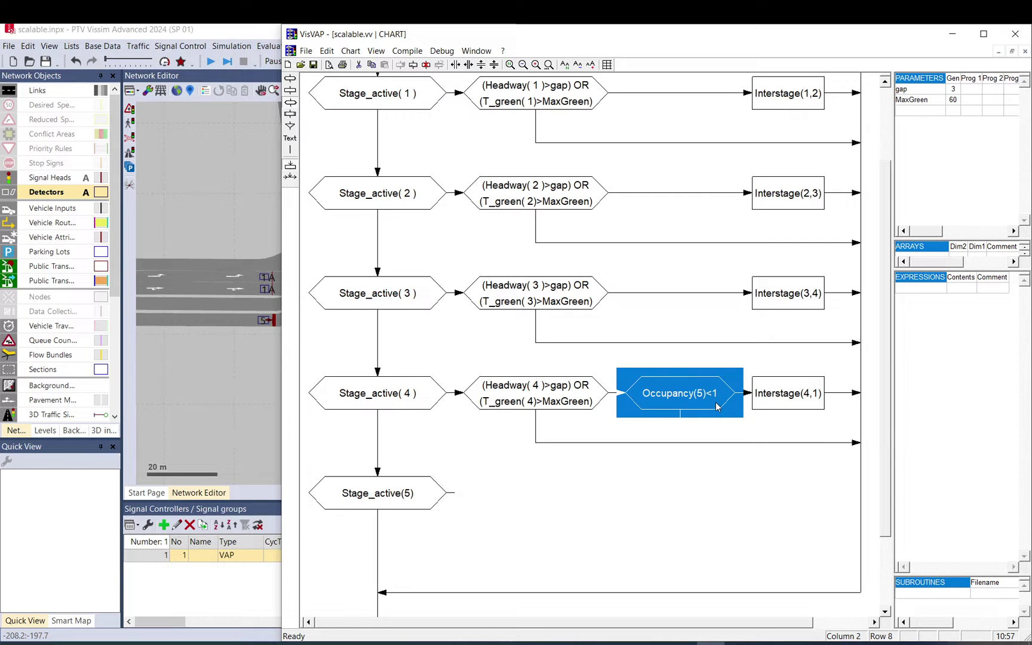
left_click(376, 482)
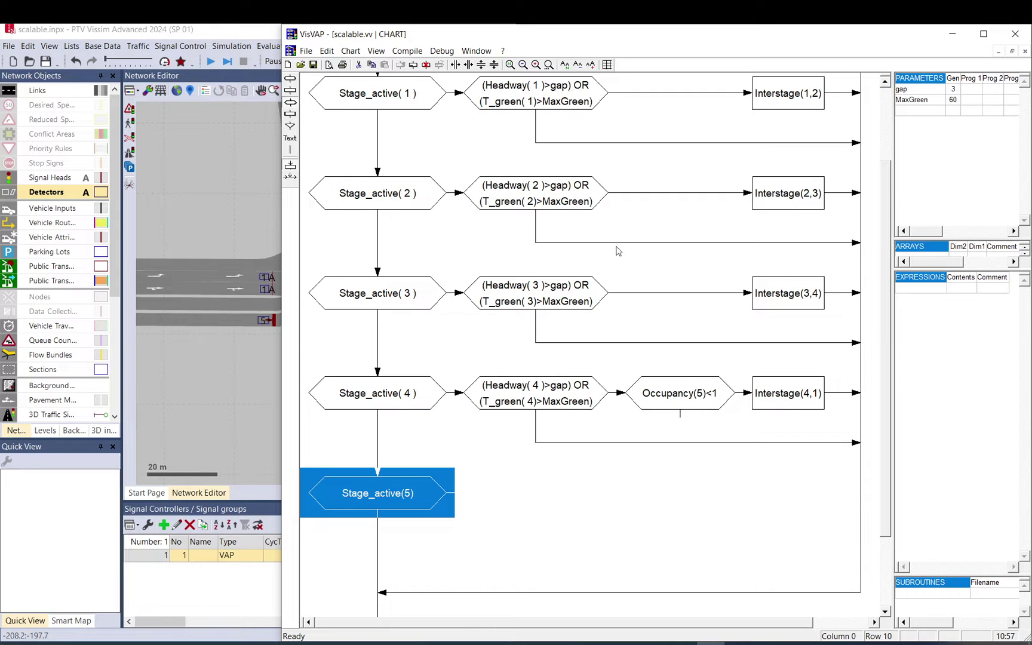
Change the condition from Occupancy(5)<1 to Occupancy(5)=0
left_click(704, 393)
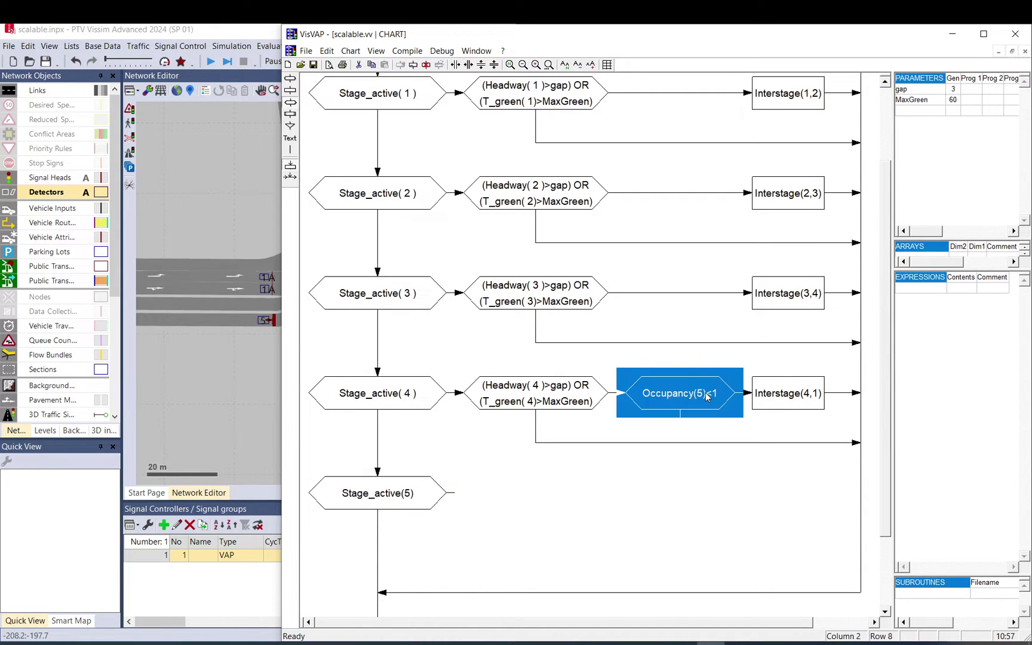
left_click(705, 390)
left_click_drag(706, 385, 735, 392)
type("=0")
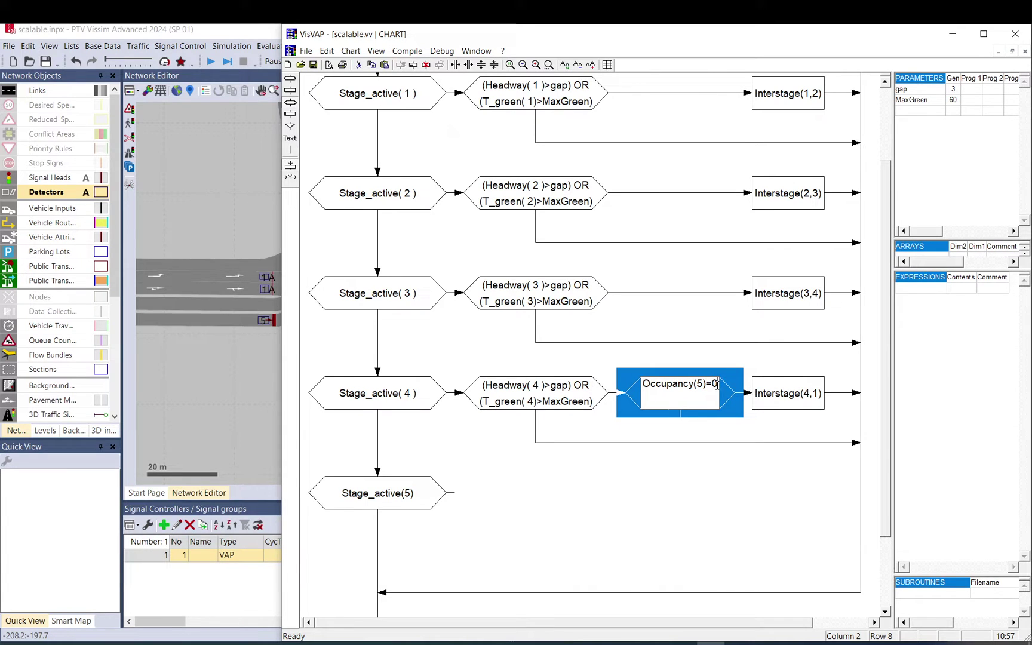
left_click_drag(719, 384, 706, 383)
left_click(712, 384)
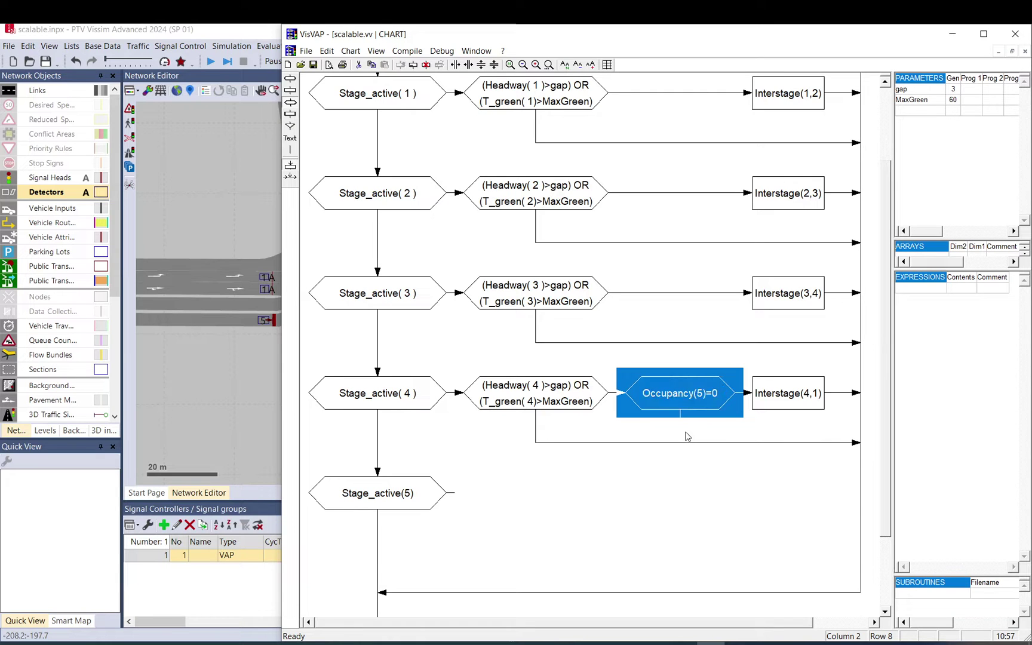
Insert an empty row above the Stage_active(5) box
left_click(689, 455)
left_click(687, 394)
left_click(681, 466)
left_click(677, 486)
left_click(390, 493)
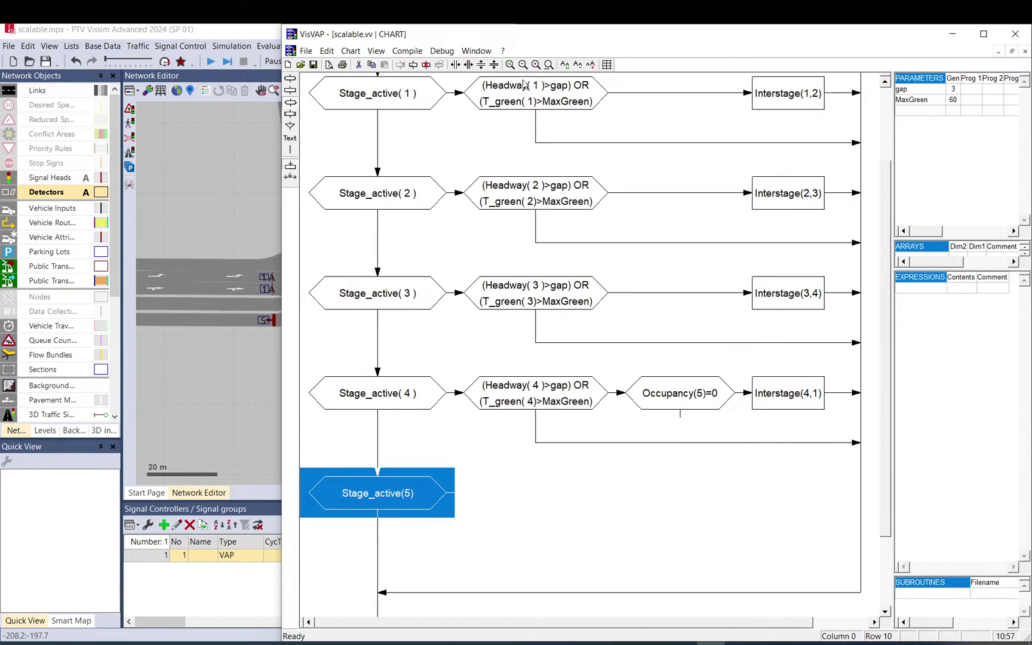
left_click(480, 66)
Create an Interstage(4,5) box fed from Occupancy(5)=0 and connect it back into the loop
left_click(651, 500)
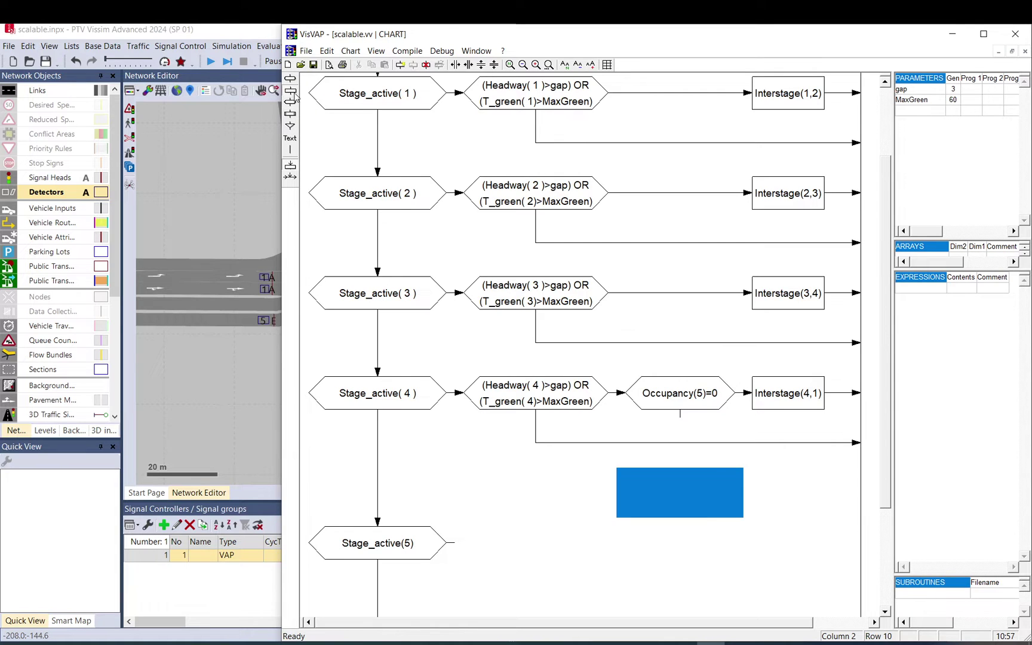
double_click(696, 487)
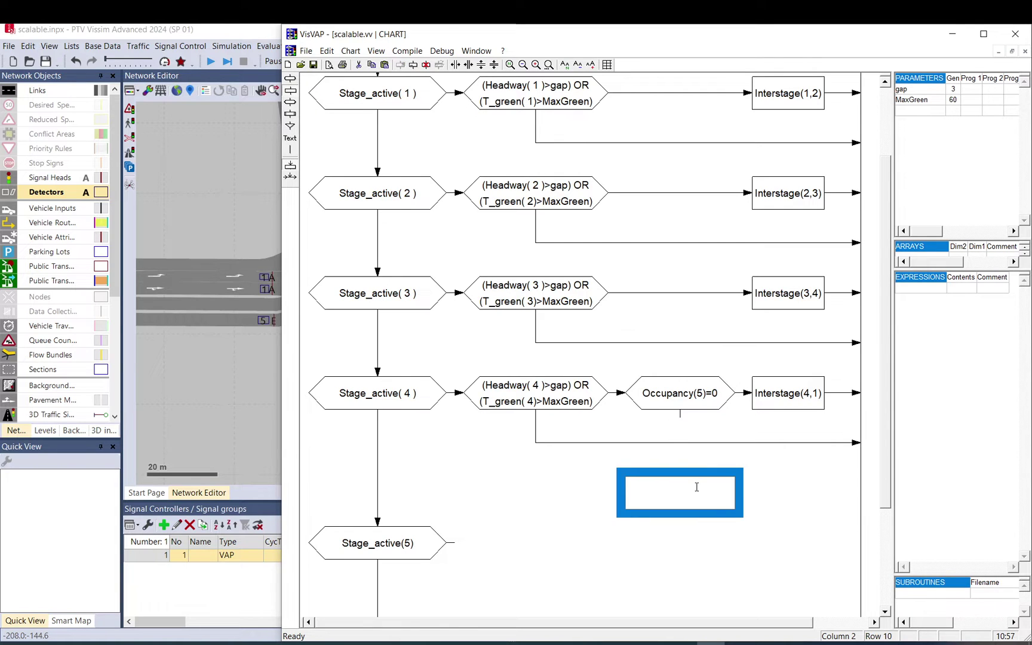
type("Interstage(4,5)")
key("Return")
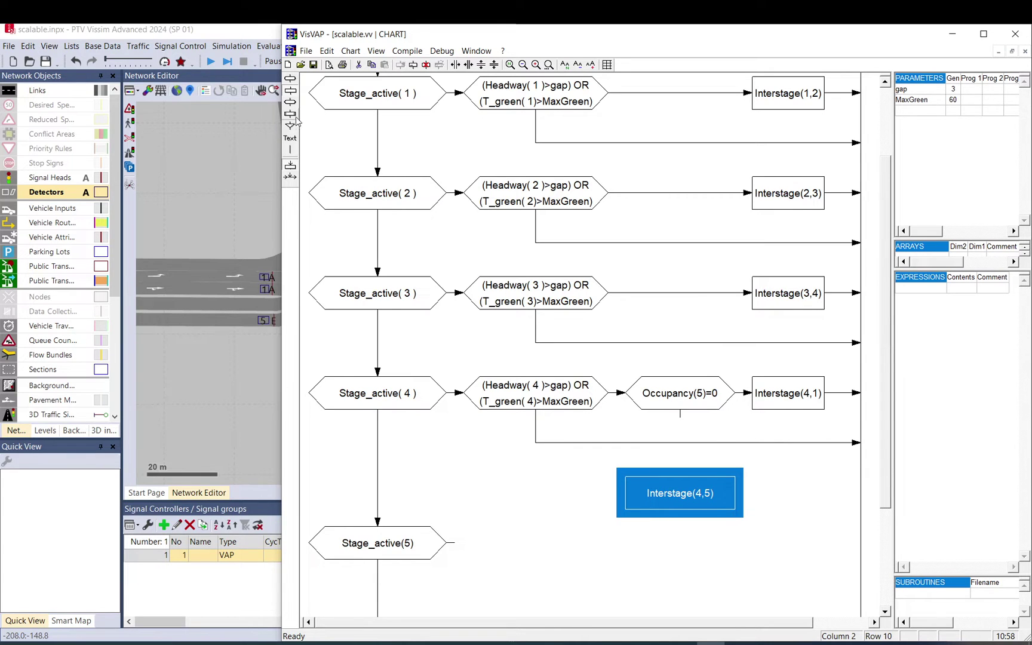
left_click(695, 399)
left_click(683, 481, "shift")
left_click(854, 502, "shift")
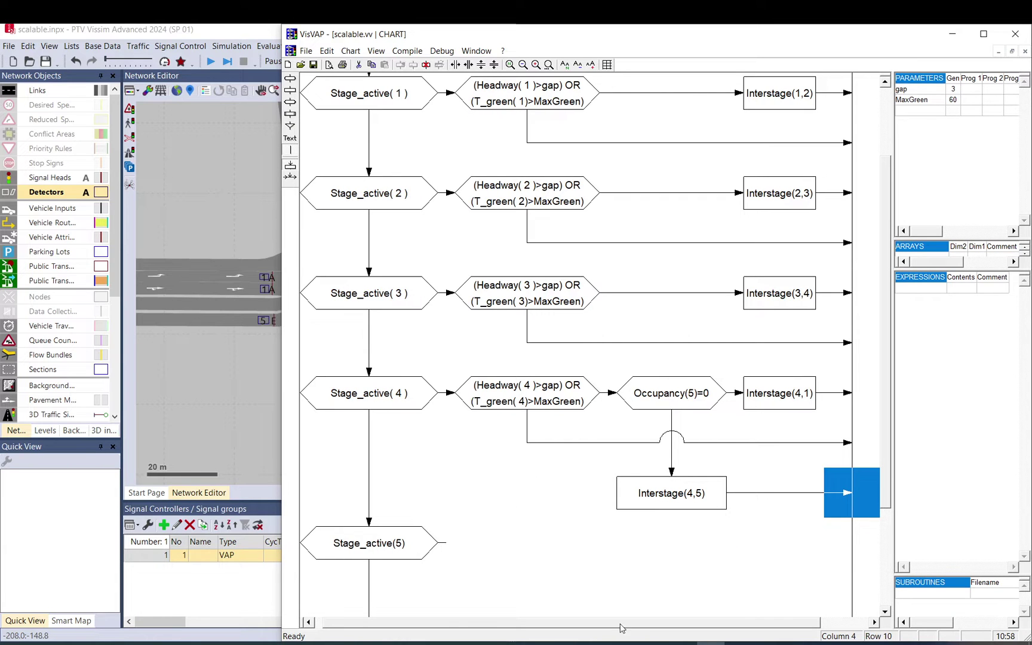
Duplicate the last $INTERSTAGE block in video.pua just above the $END marker
left_click(663, 642)
scroll(606, 393, "down", 5)
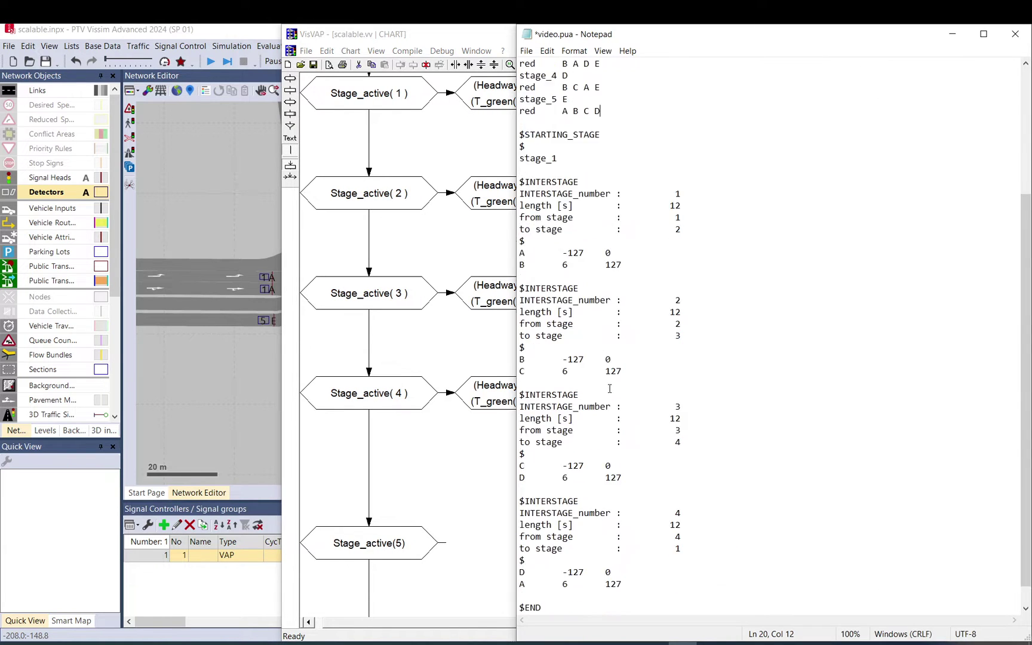
left_click(592, 573)
key("Return")
key("Return")
key("Return")
left_click_drag(622, 561, 518, 478)
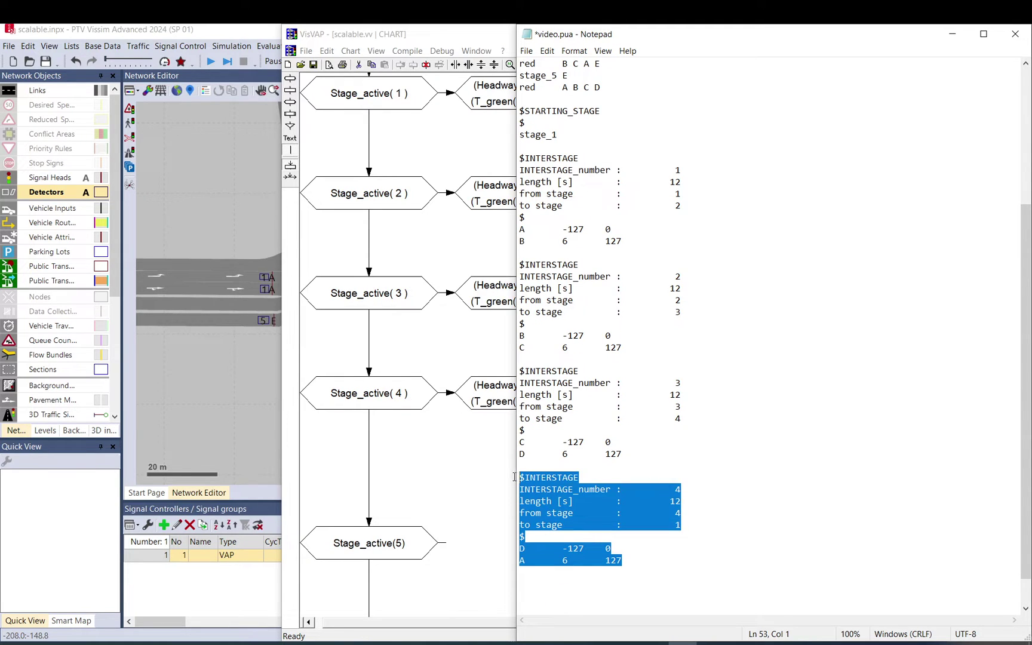
key("ctrl+c")
left_click(547, 603)
left_click(543, 584)
key("ctrl+v")
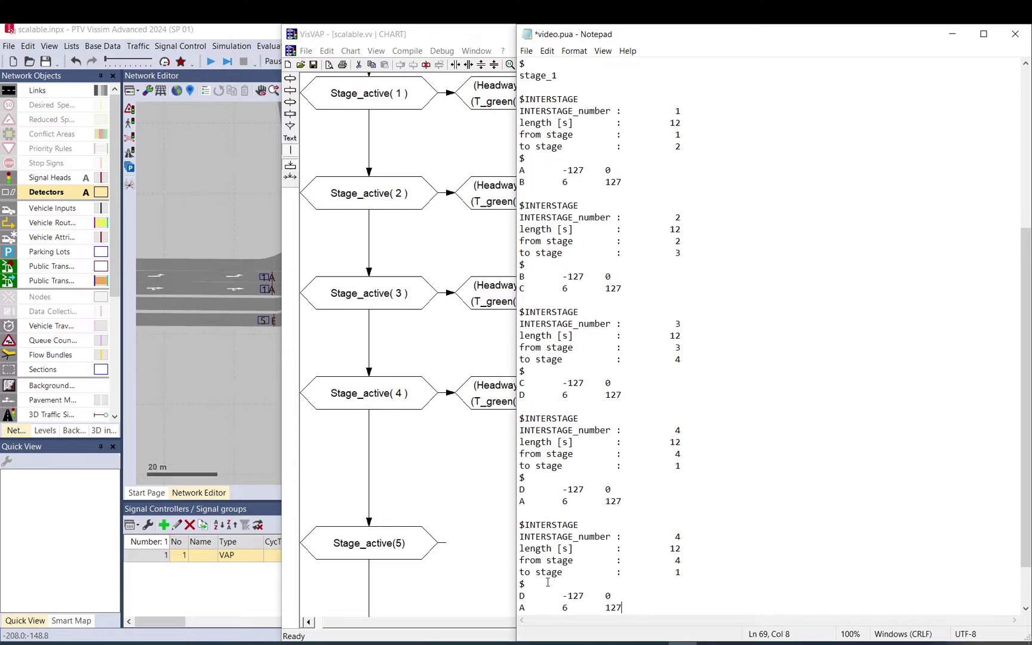
left_click(571, 569)
key("Delete")
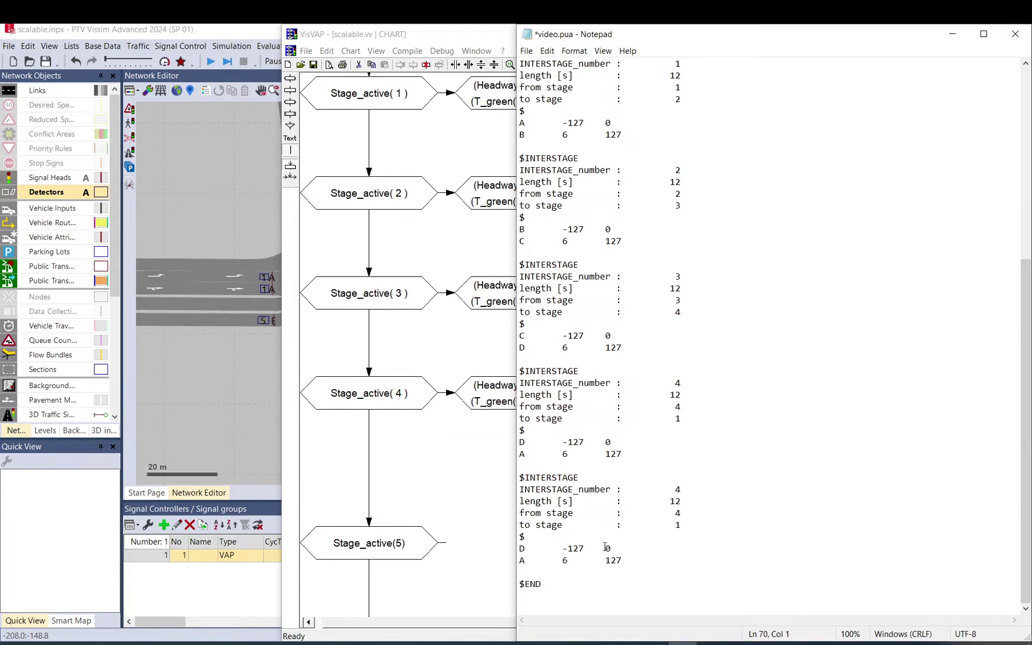
Make the copy interstage 5 with to-stage 5, and change signal group A to E
left_click(680, 490)
double_click(678, 489)
type("5")
double_click(678, 512)
left_click(680, 515)
double_click(678, 524)
type("5")
scroll(579, 555, "up", 7)
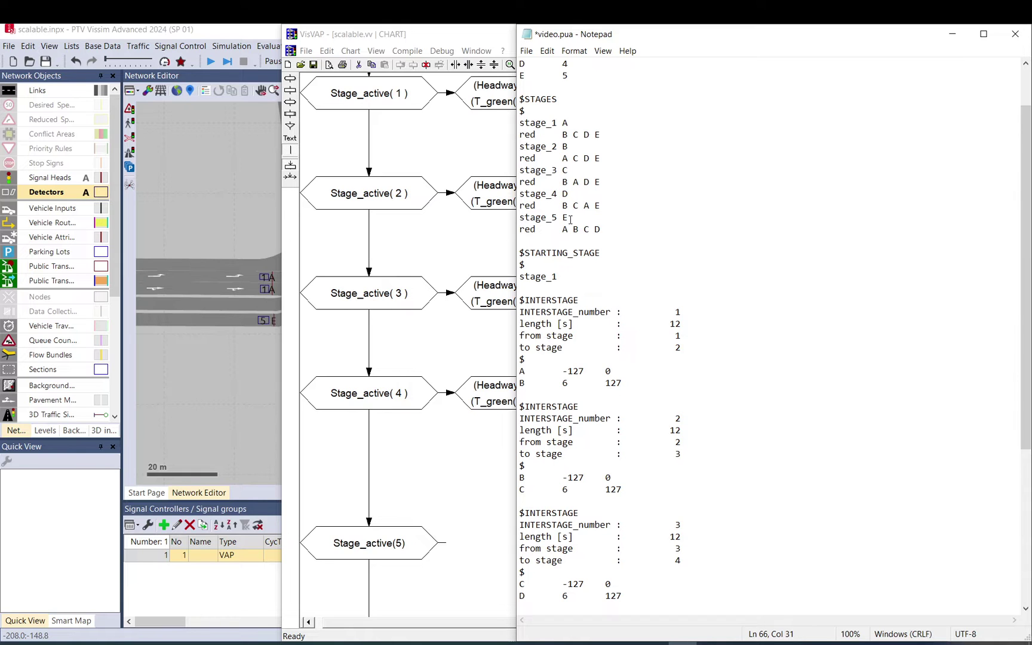
scroll(571, 220, "down", 7)
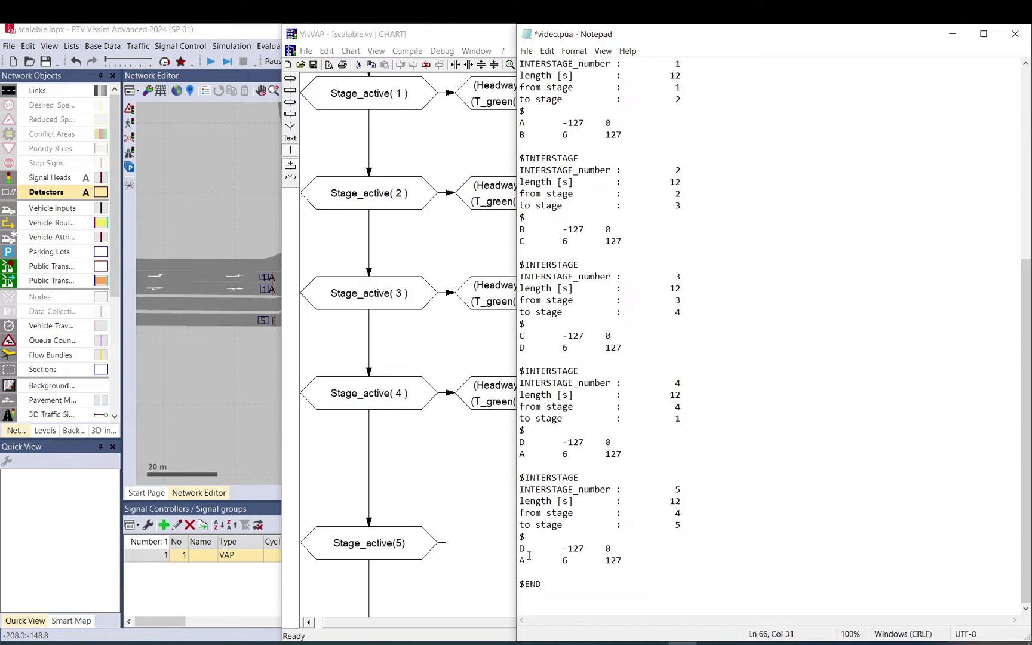
mouse_move(520, 549)
left_mouse_down()
mouse_move(607, 549)
mouse_move(525, 560)
left_mouse_up()
type("E")
left_click(626, 567)
Select the text of stage 4's extension condition in the VisVAP chart for copying
left_click(433, 449)
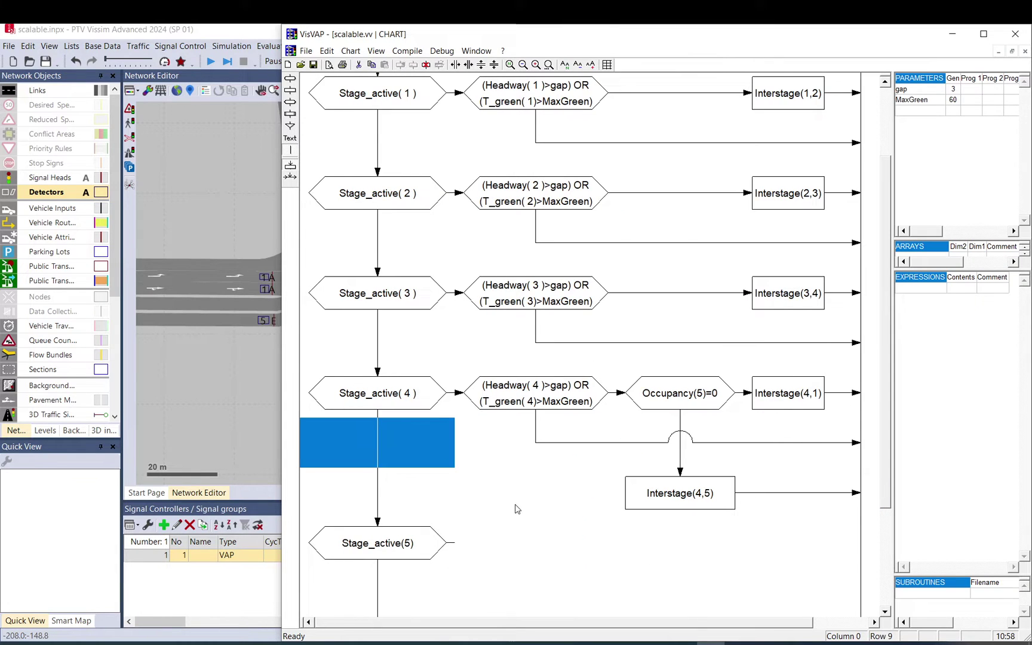
left_click(563, 491)
scroll(563, 487, "down", 3)
left_click(495, 408)
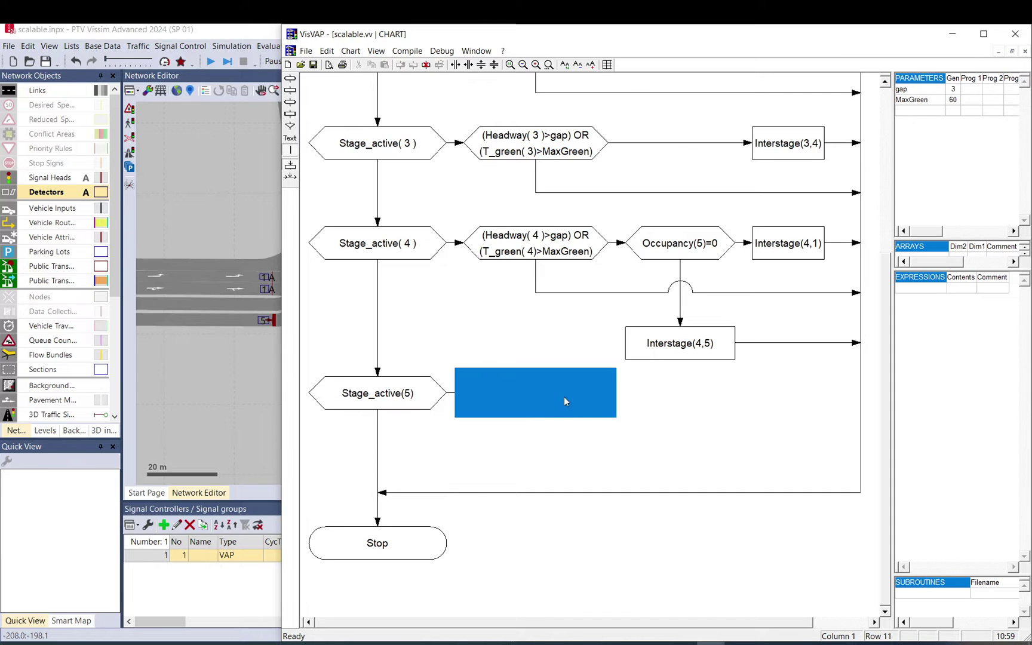
double_click(556, 251)
left_click_drag(594, 251, 482, 233)
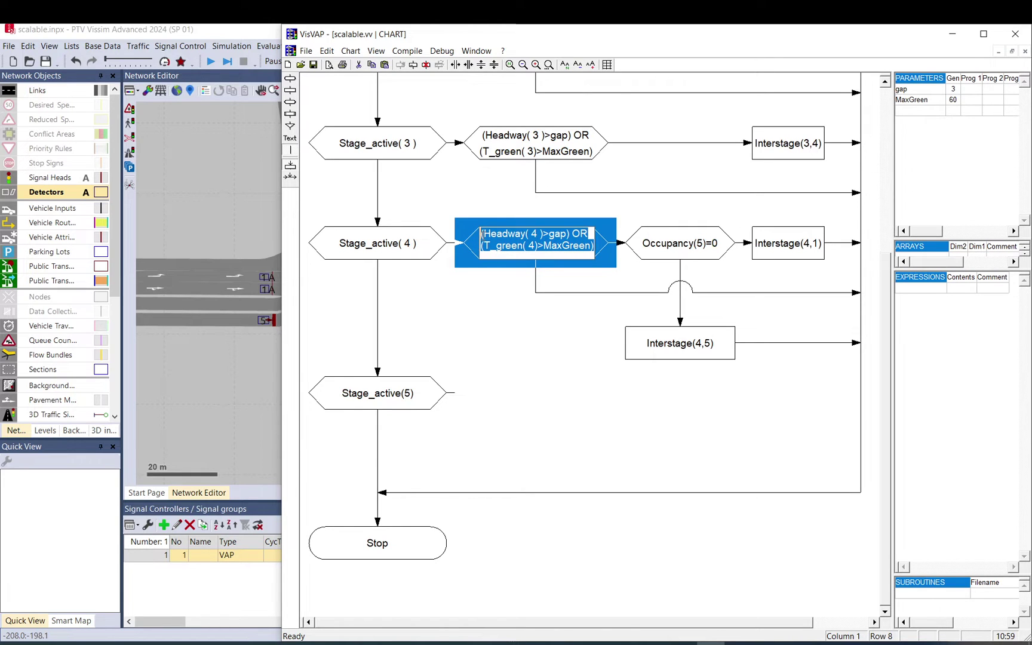
Paste it into a new condition beside Stage_active(5), changing T_green(4) to T_green(5)
left_click(526, 403)
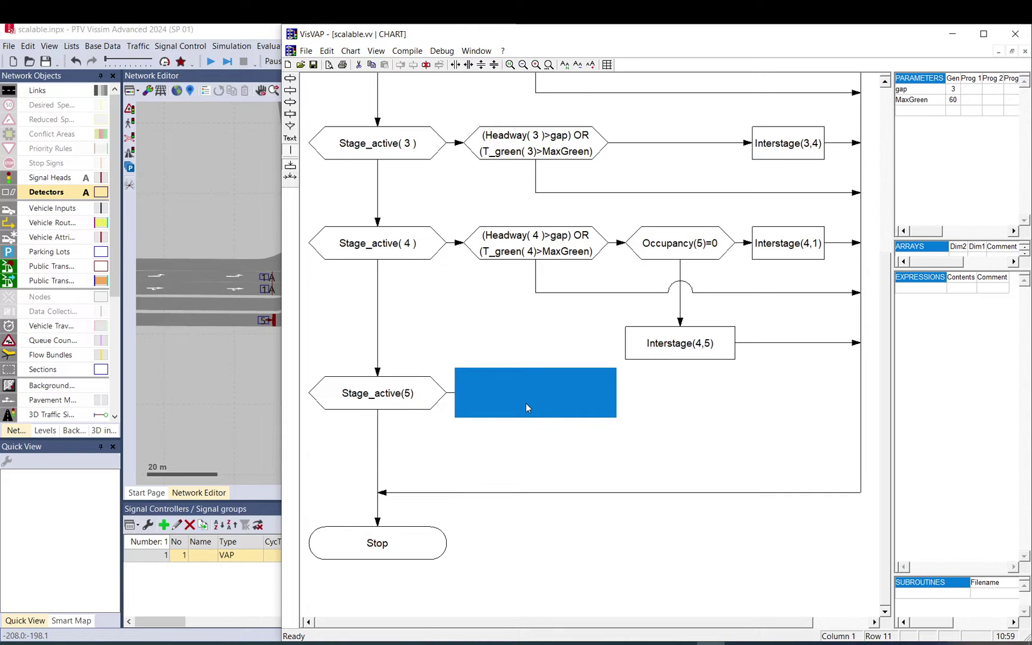
left_click(434, 383)
left_click(478, 386)
left_click(290, 102)
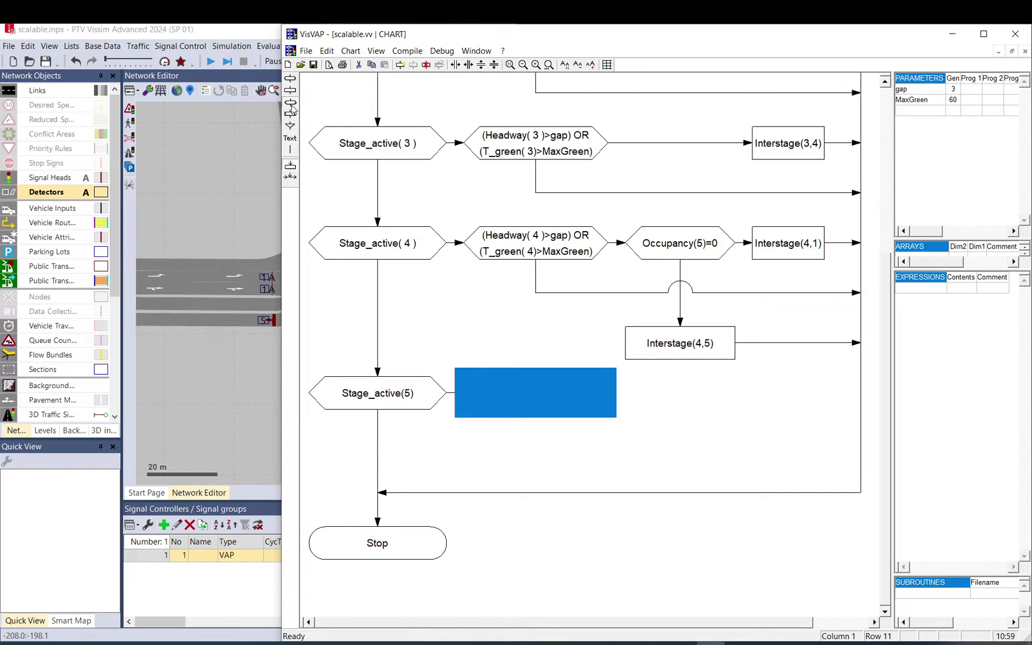
left_click(524, 390)
key("ctrl+v")
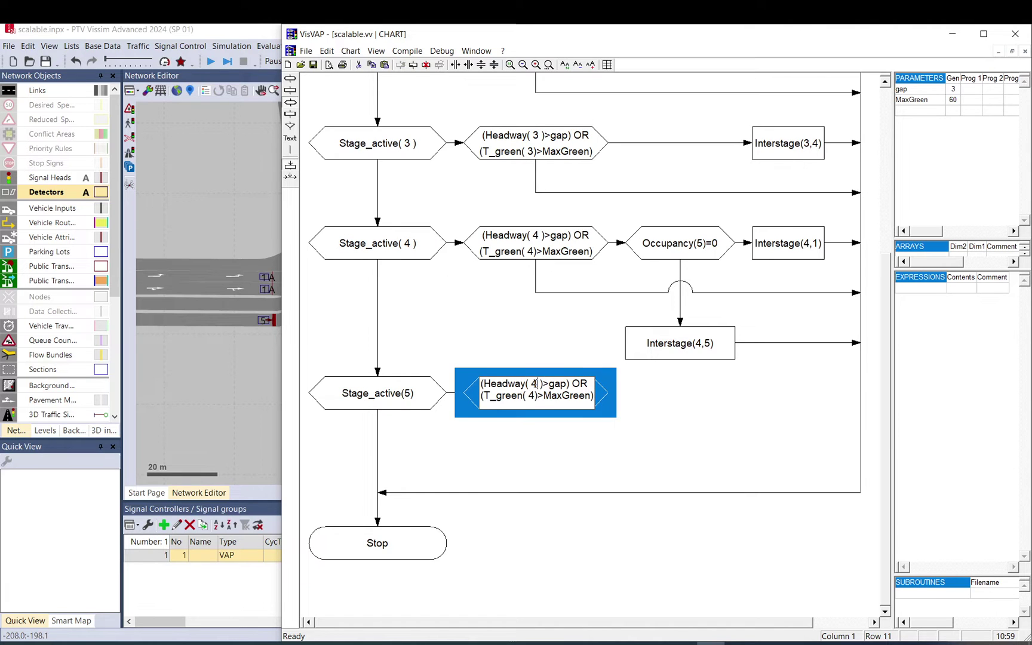
double_click(534, 397)
type("5")
left_click_drag(595, 395, 481, 396)
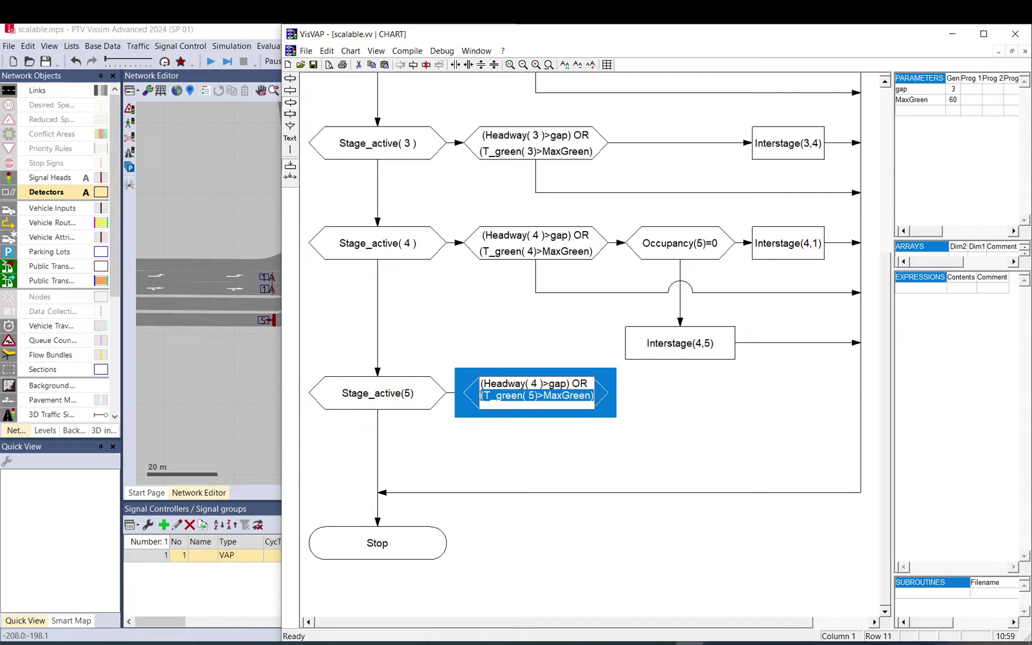
Replace 'Headway( 4' with 'Occupancy( 5' in stage 5's condition
double_click(535, 383)
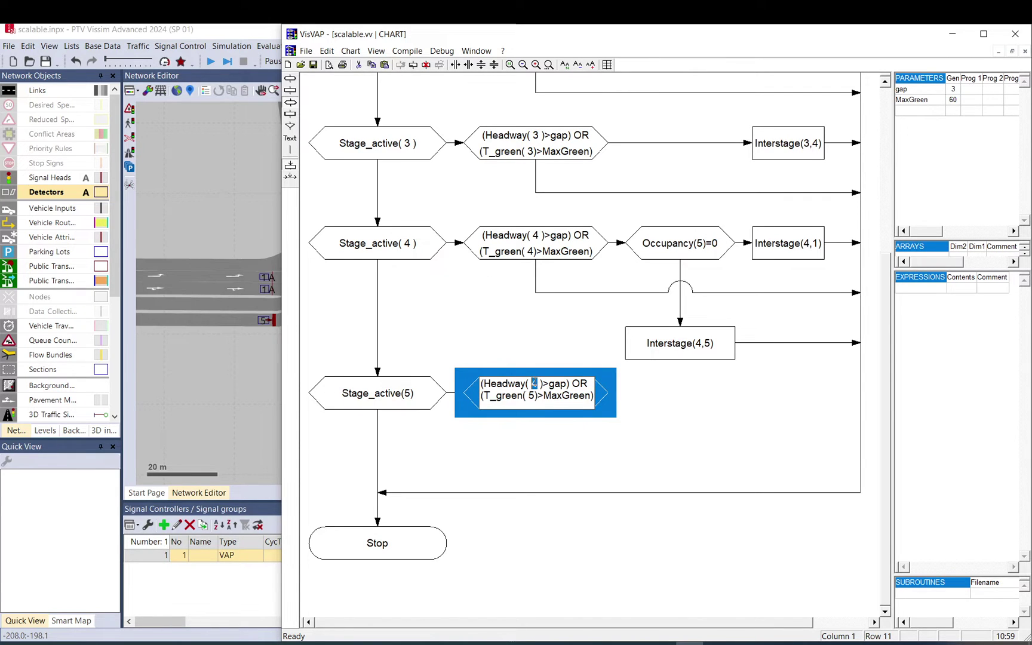
type("5")
left_click_drag(526, 384, 484, 386)
type("Occa")
key("BackSpace")
type("upancy")
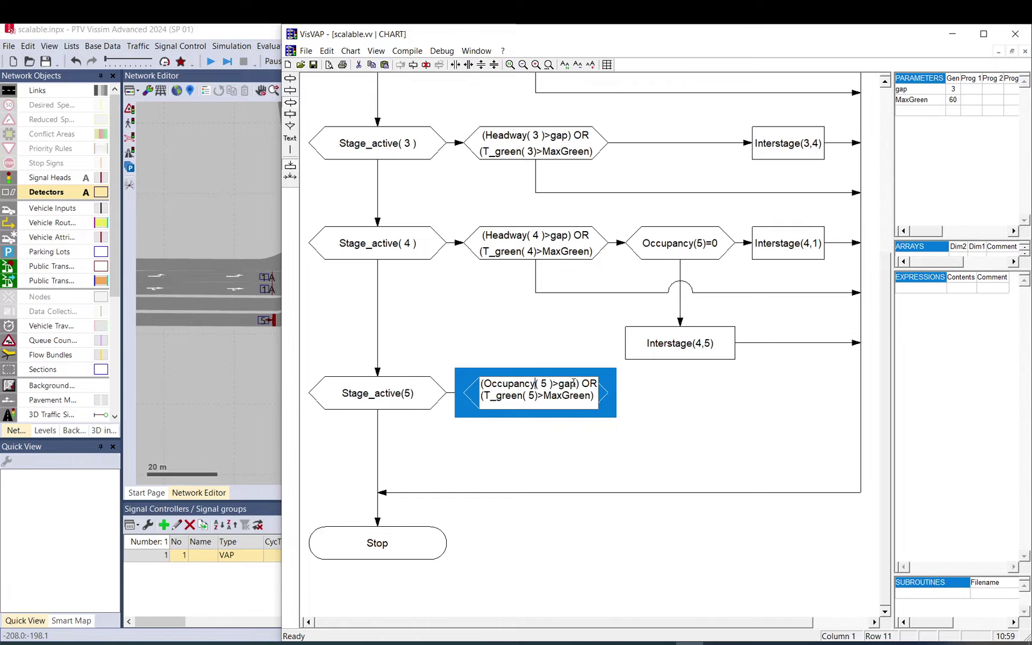
left_click_drag(573, 384, 558, 384)
left_click(651, 398)
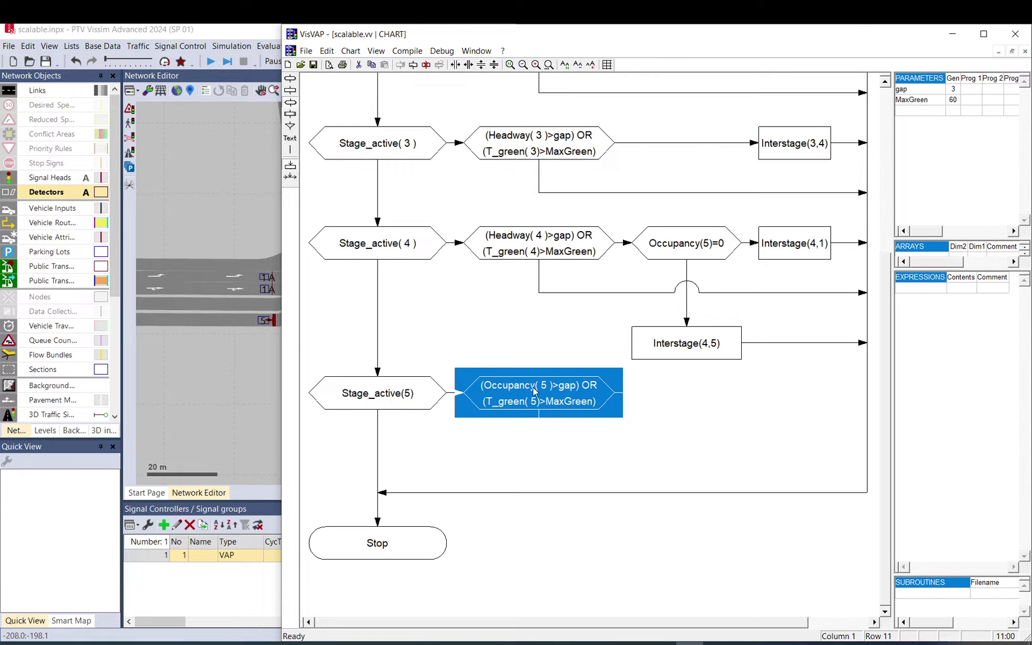
Reopen the condition and remove its '>gap' comparison
double_click(565, 389)
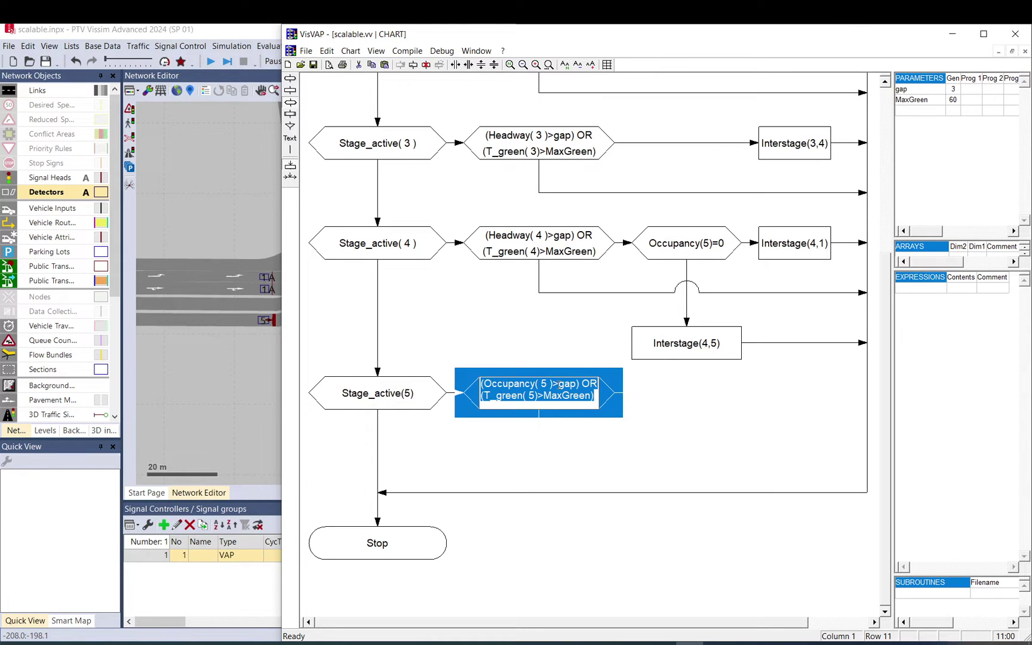
left_click_drag(558, 384, 577, 387)
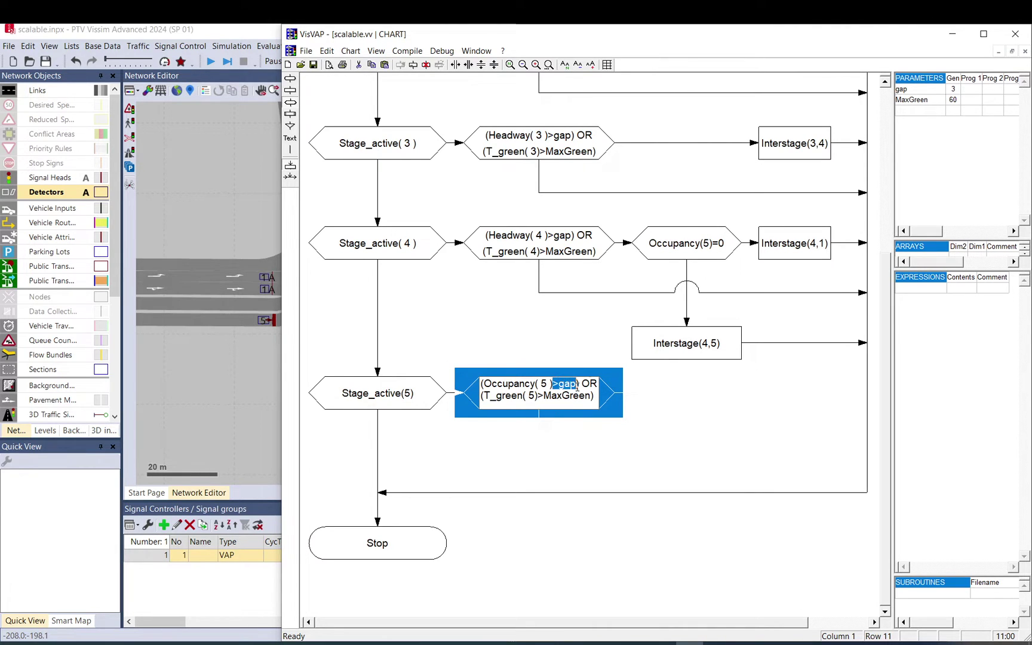
type("<1")
key("BackSpace")
key("BackSpace")
Finish the occupancy test as '=0' and commit the stage 5 condition
type("<1")
key("BackSpace")
key("BackSpace")
type("=0")
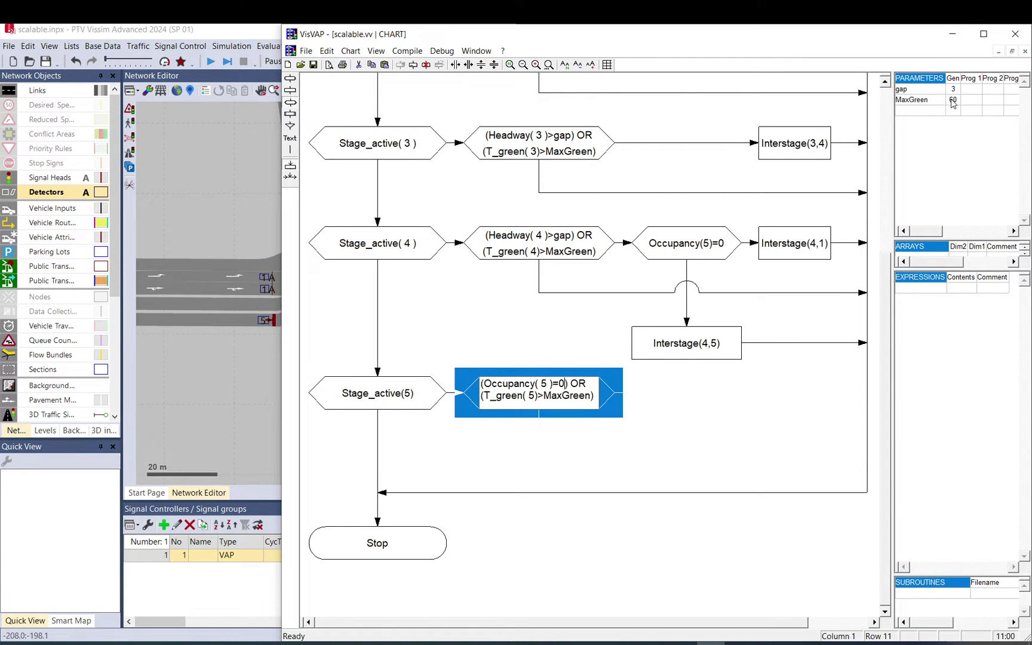
left_click(652, 400)
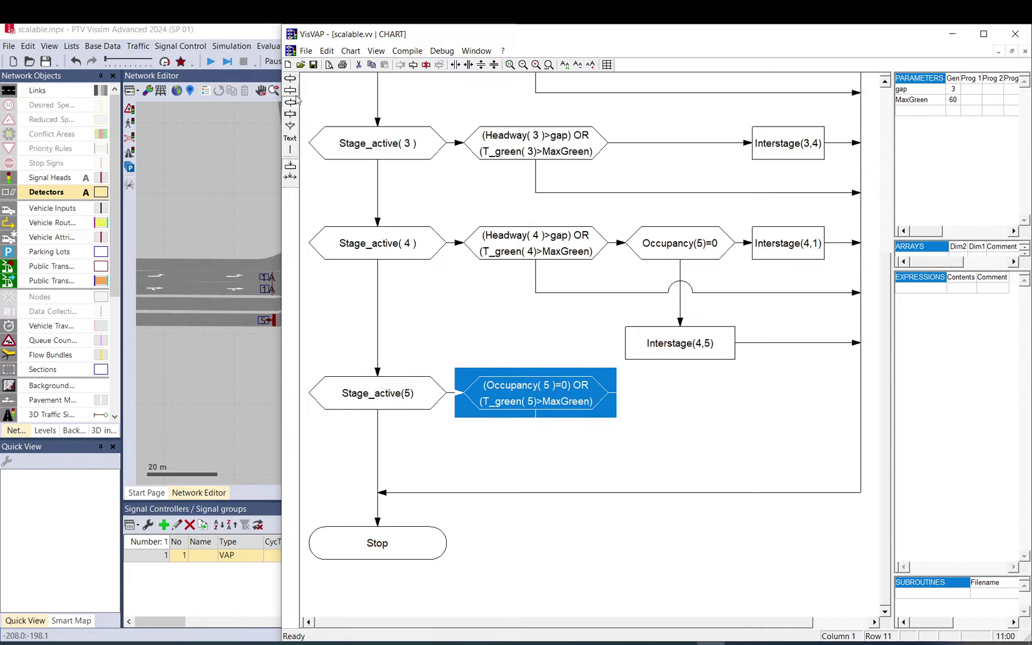
Add an Interstage(5,1) box in the empty cell right of the condition
left_click(777, 411)
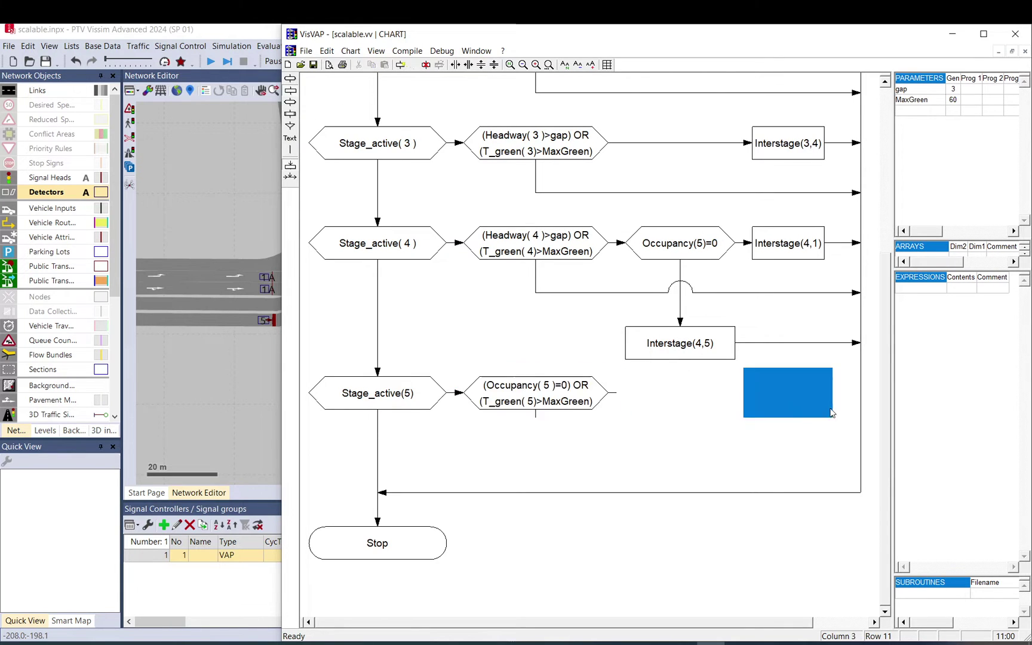
double_click(795, 401)
type("Interstage")
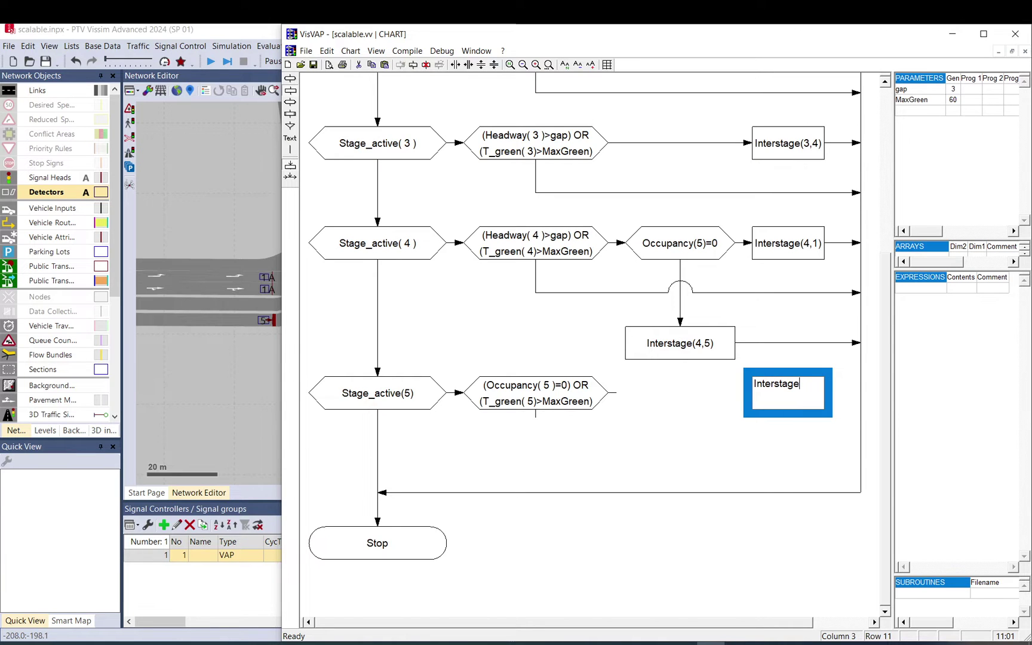
type("(5,1)")
key("Return")
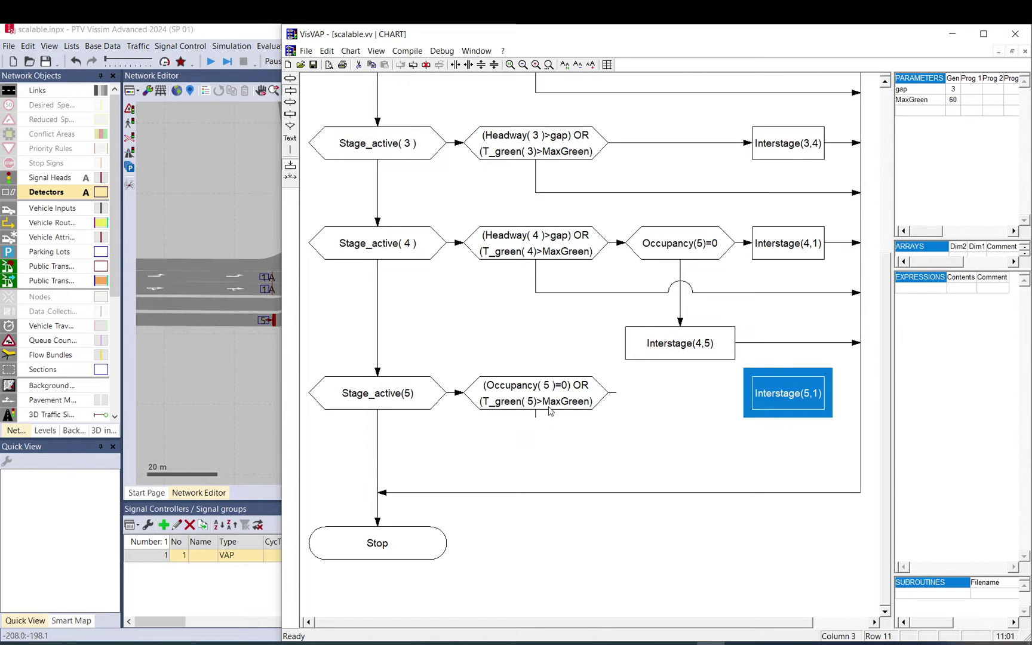
left_click(410, 387)
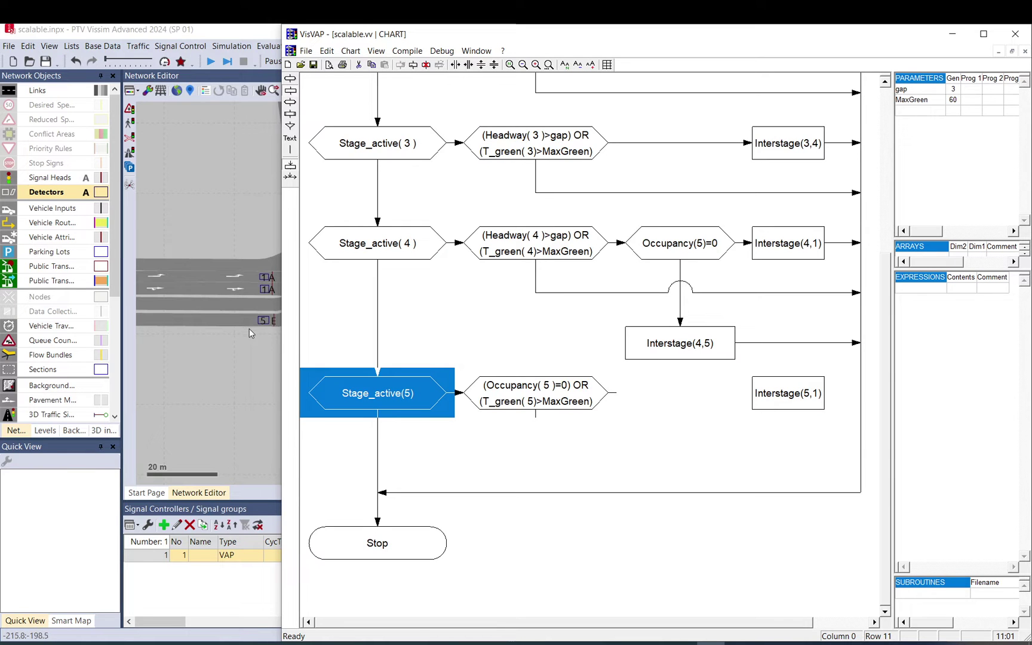
Stretch detector 5 upstream to about 18.6 m in the Vissim network
left_click(208, 349)
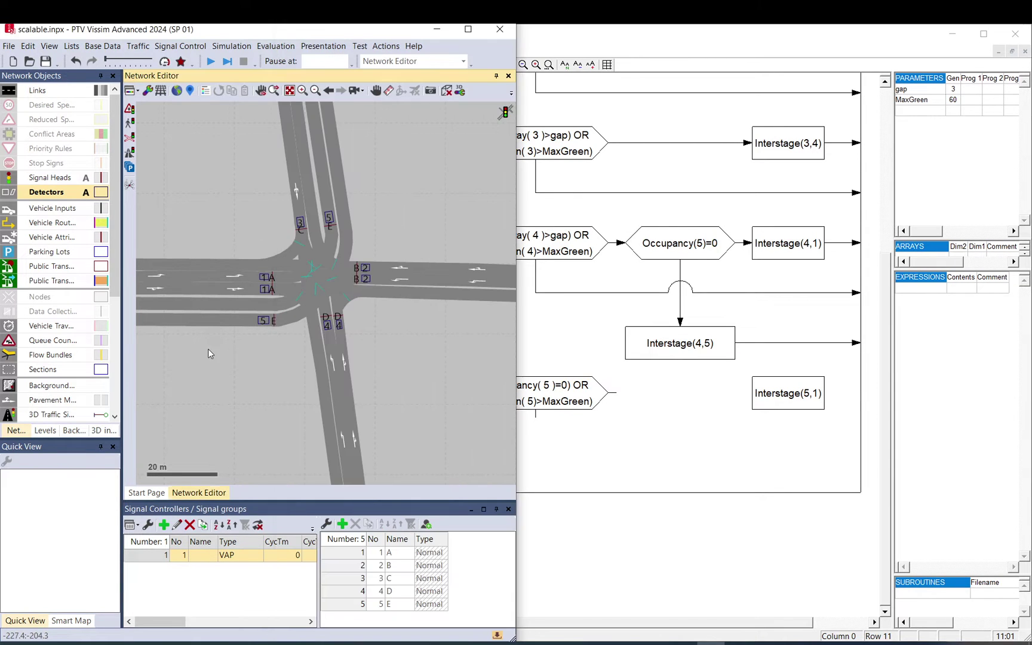
scroll(269, 336, "down", 1)
left_click(323, 329)
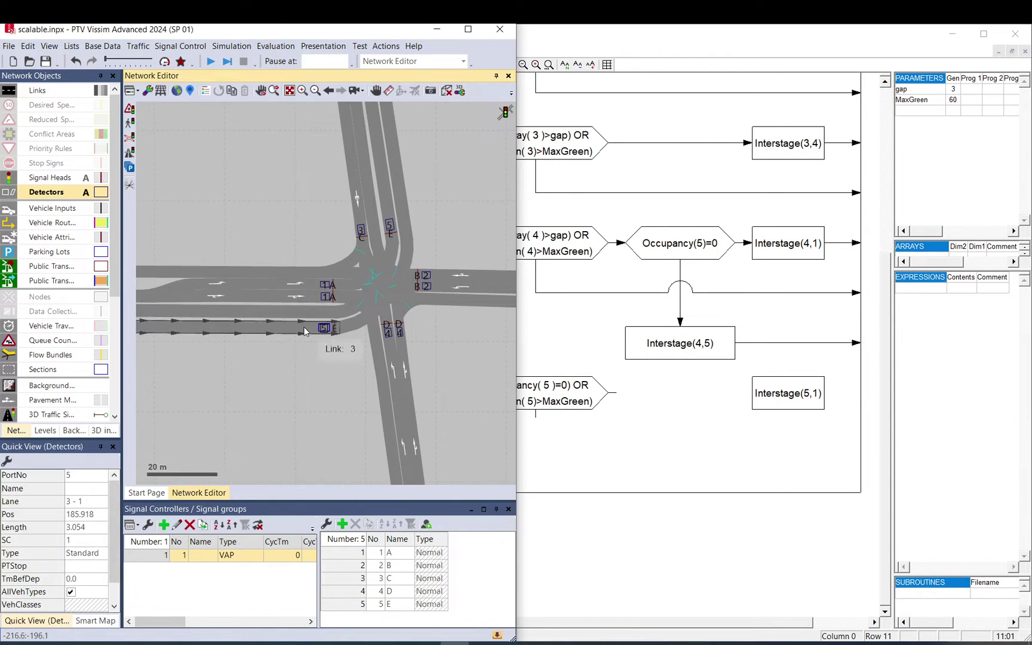
scroll(273, 331, "up", 3)
left_click_drag(413, 321, 239, 320)
left_click(278, 383)
Check link 1 on the north approach and extend detector 5 to about 26.7 m
scroll(302, 375, "down", 2)
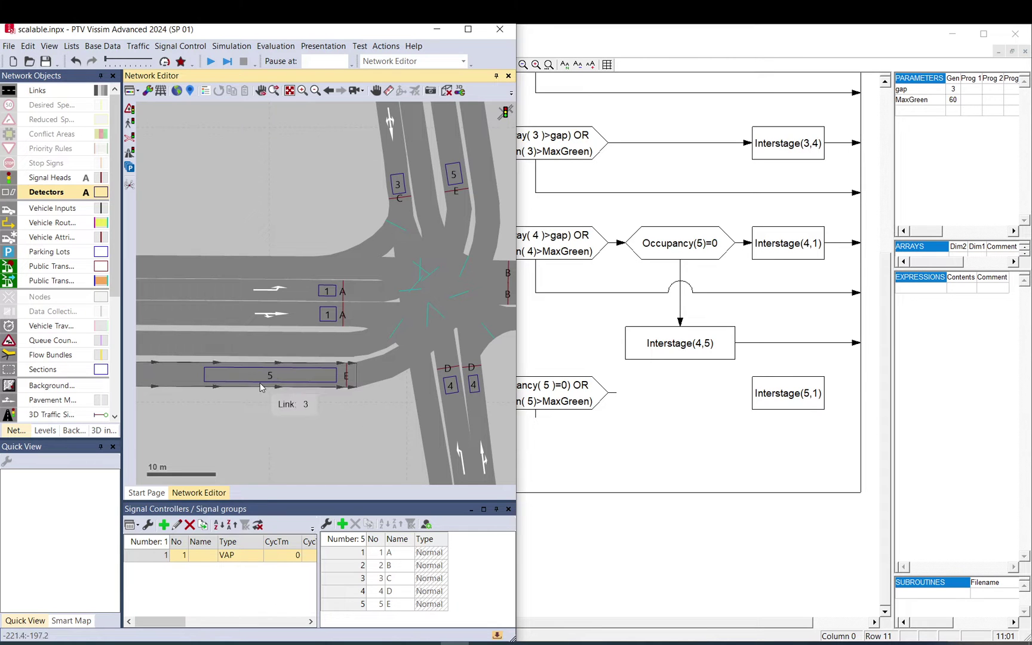
left_click_drag(411, 232, 345, 407)
left_click(387, 344)
double_click(387, 343)
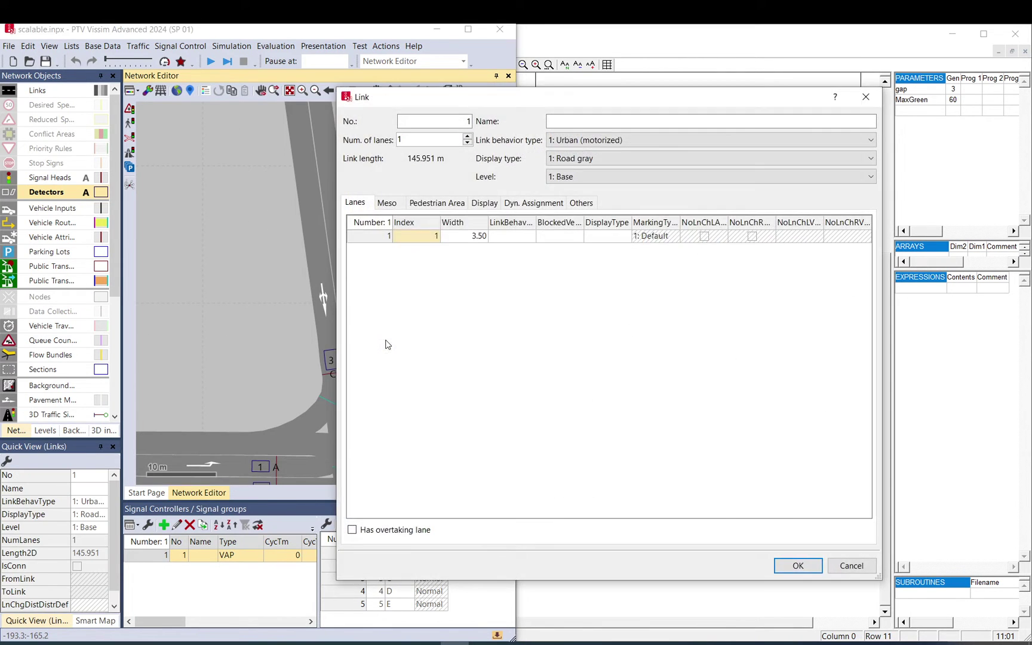
left_click(842, 565)
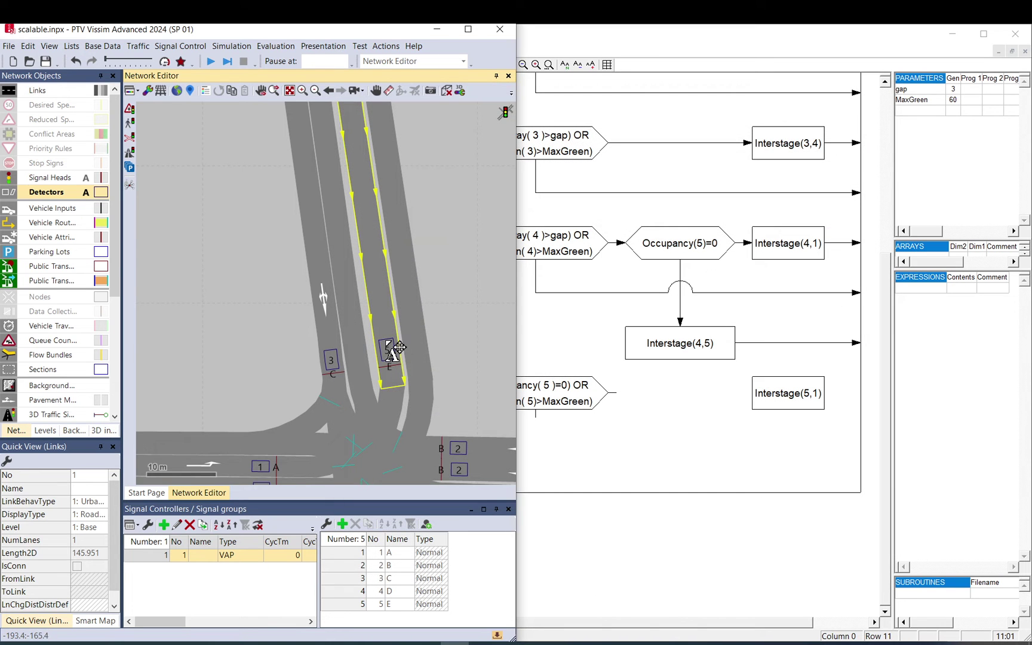
left_click(387, 349)
left_click_drag(360, 258, 385, 229)
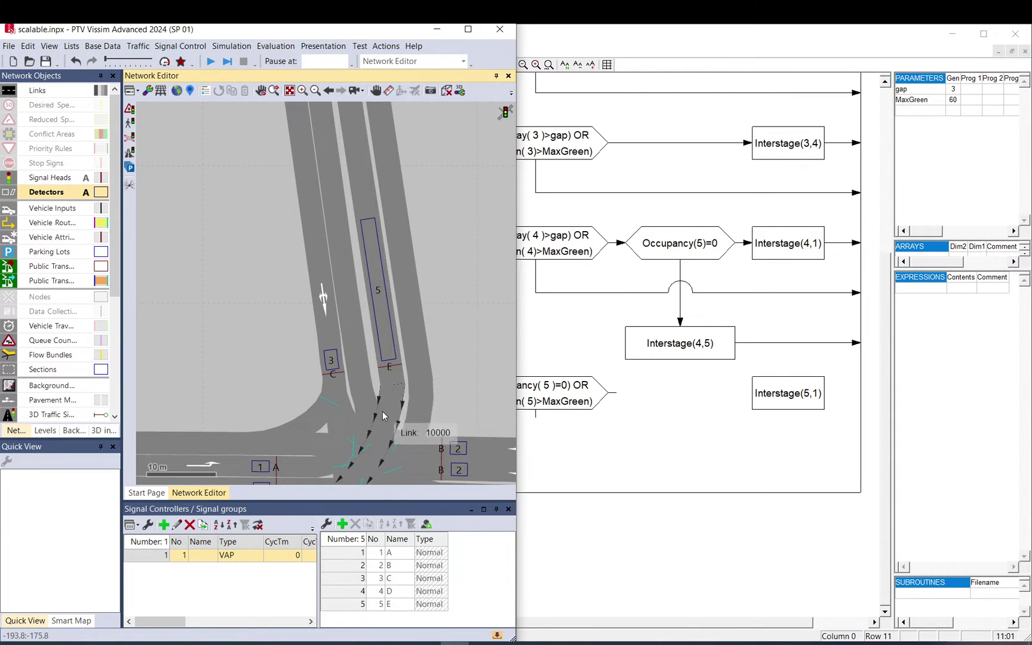
left_click(560, 388)
Connect the Occupancy(5) condition to Interstage(5,1) and route its other branch into the right-edge return loop
left_click(251, 293)
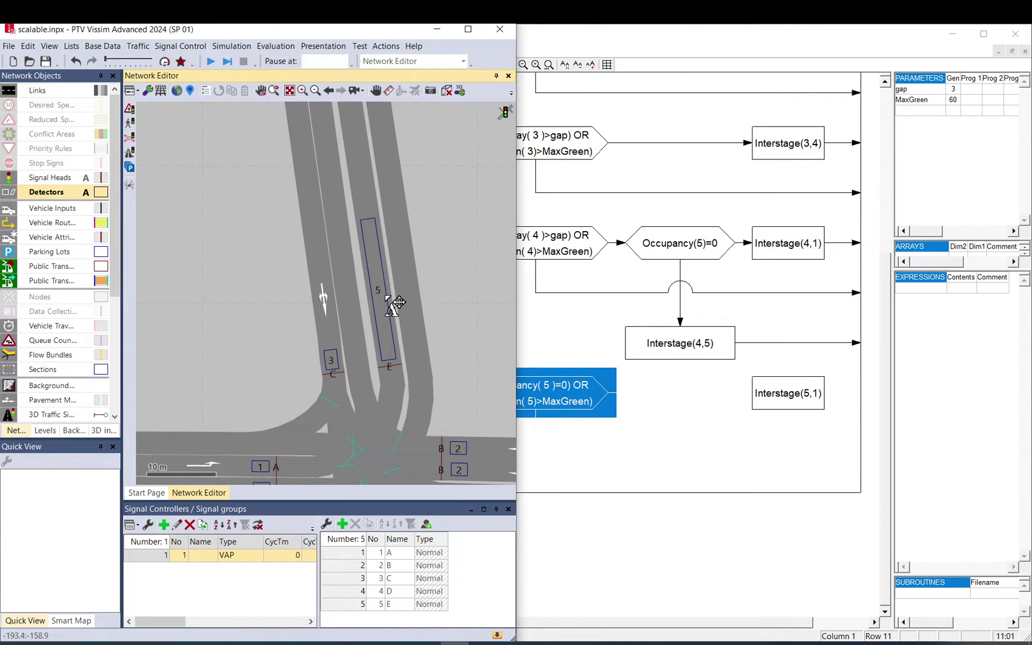
left_click(662, 395)
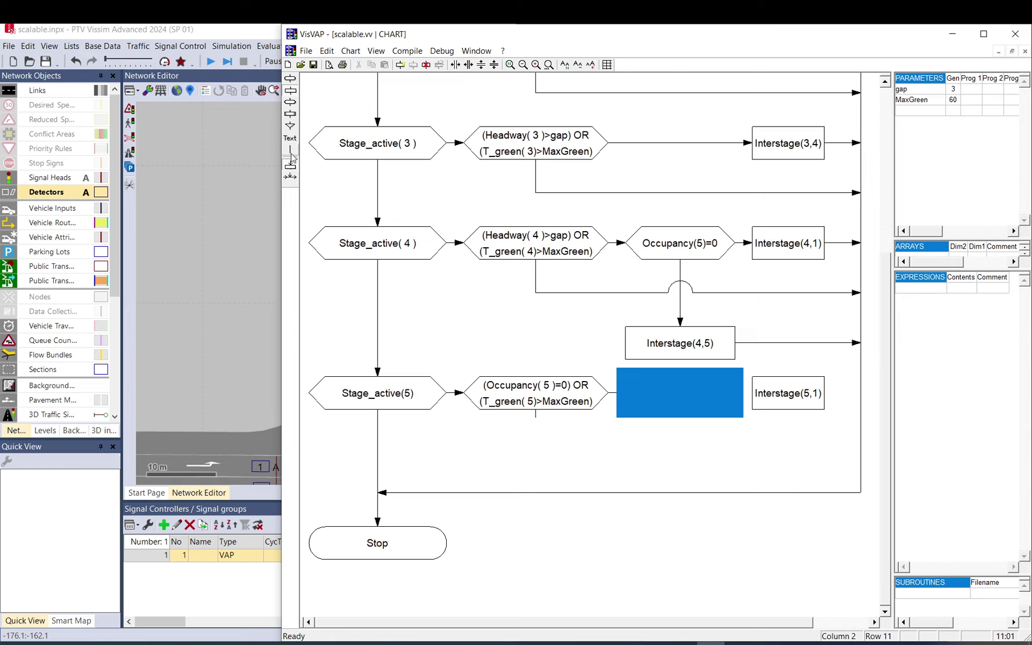
left_click(788, 395)
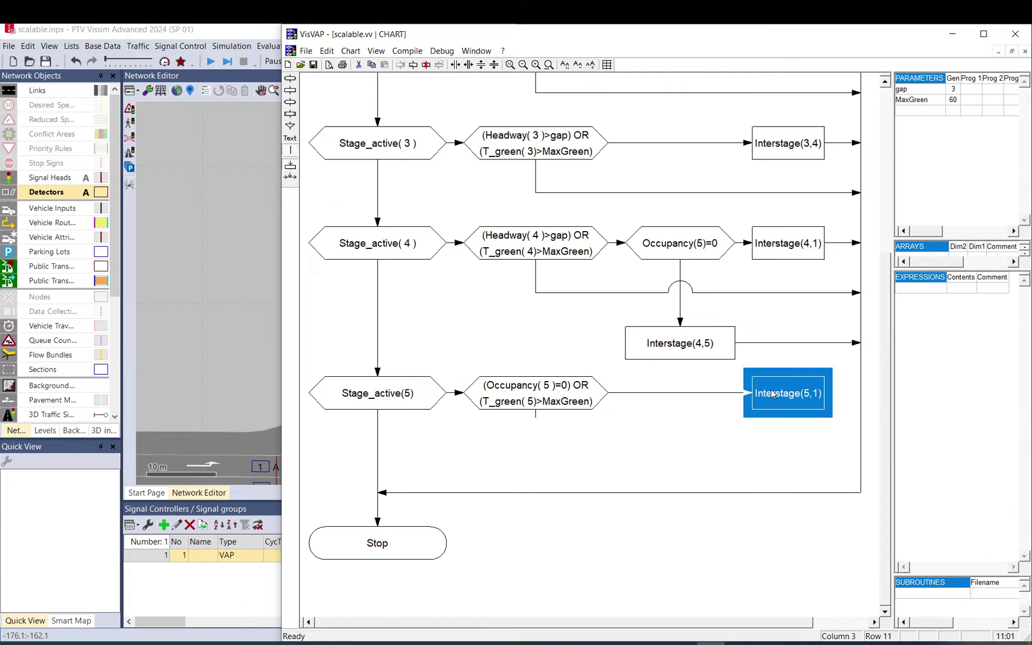
left_click(862, 395)
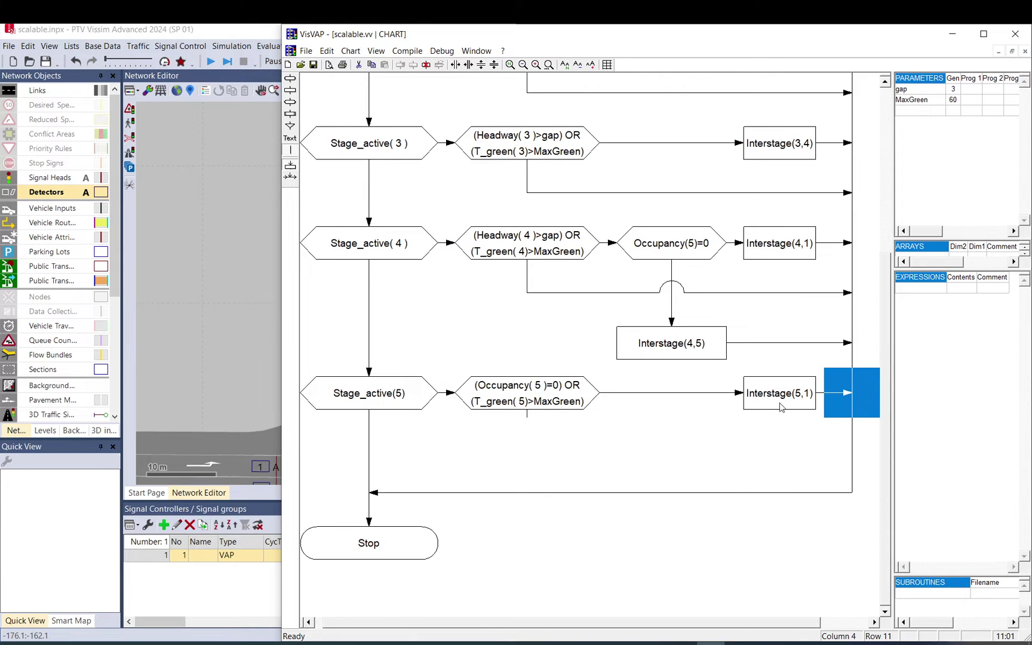
left_click(531, 413)
left_click(832, 442)
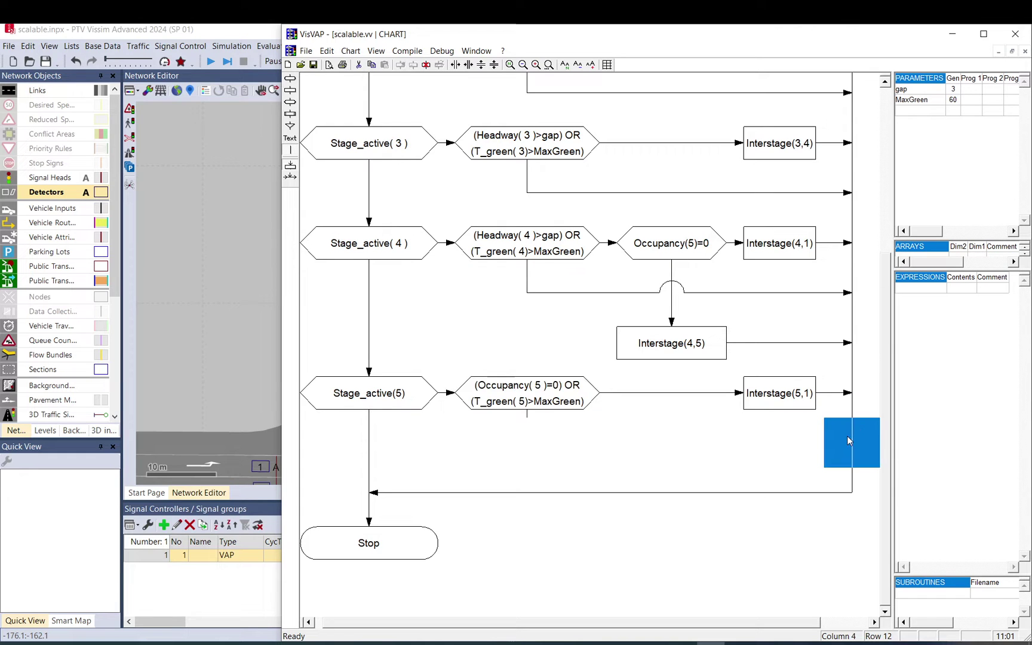
left_click(527, 412)
left_click(530, 453)
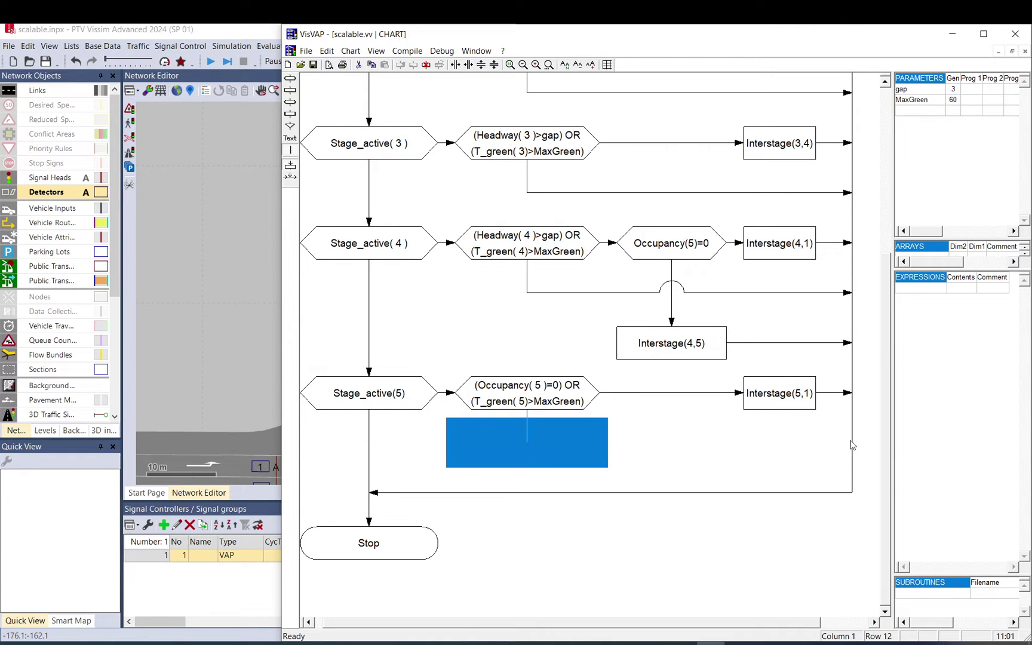
left_click(845, 442)
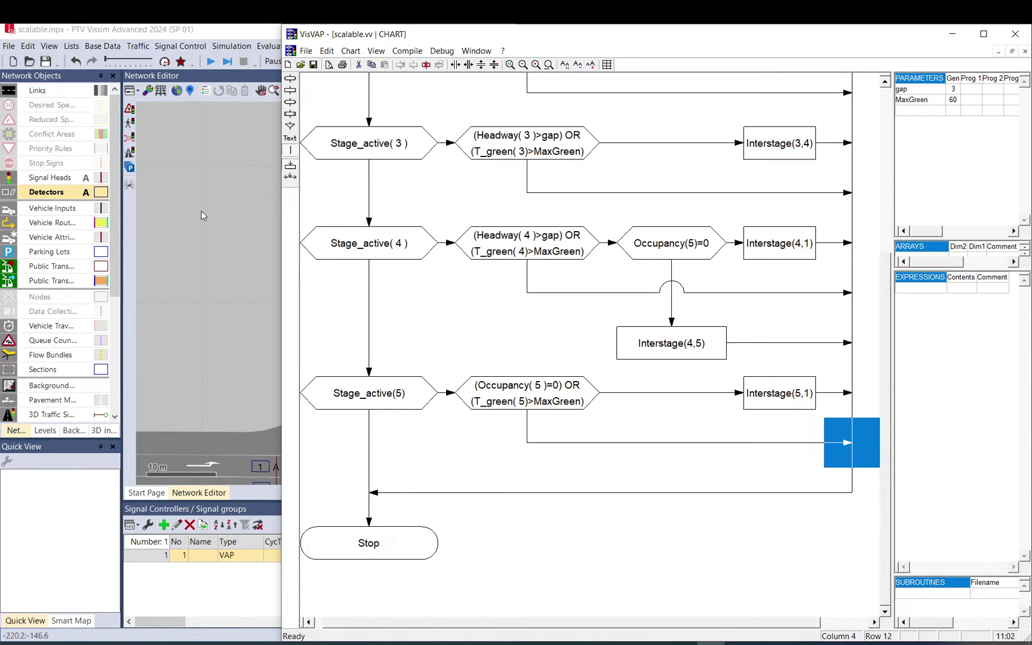
Copy the interstage 5 block in video.pua and paste a duplicate below it
left_click(683, 643)
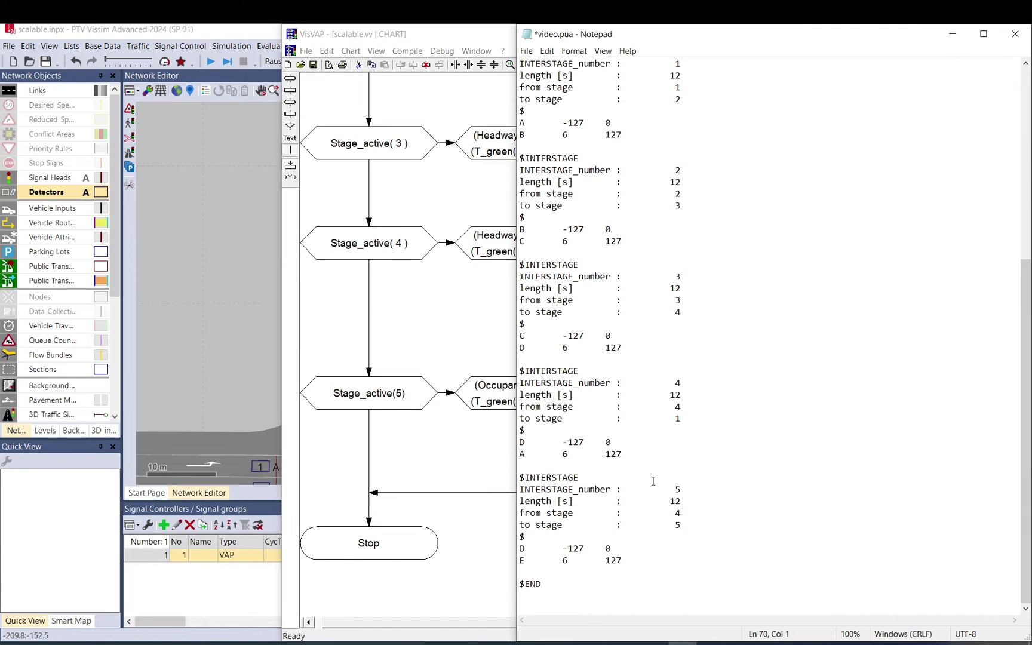
left_click_drag(687, 562, 520, 475)
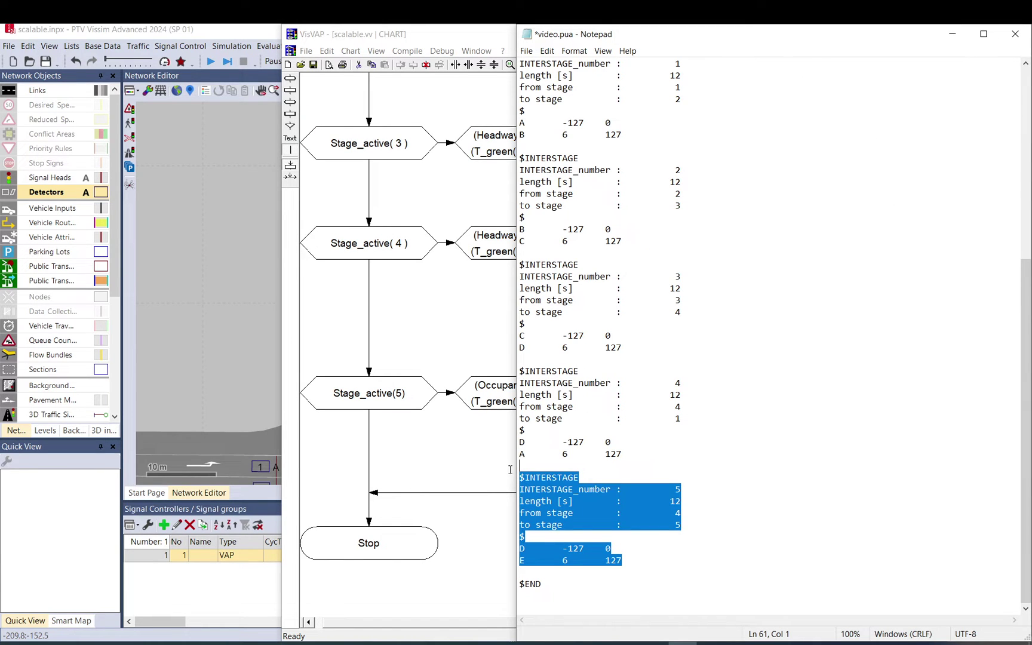
key("ctrl+c")
left_click(563, 572)
key("Return")
key("ctrl+v")
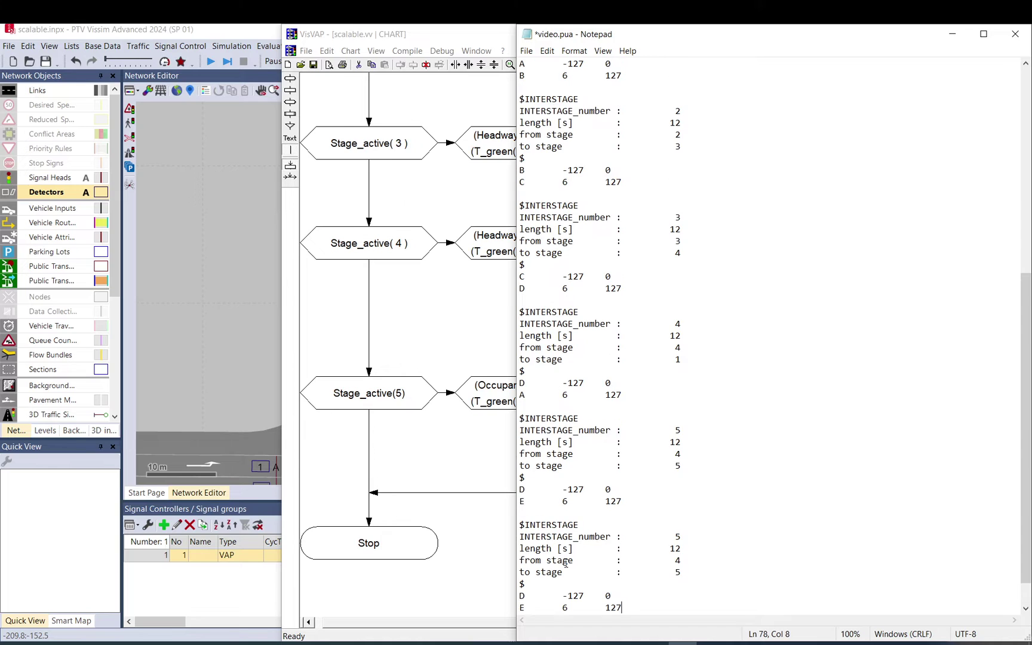
Number the copy interstage 6, running from stage 5 to stage 1
double_click(678, 536)
type("6")
double_click(675, 560)
type("5")
double_click(678, 572)
type("1")
scroll(654, 524, "down", 1)
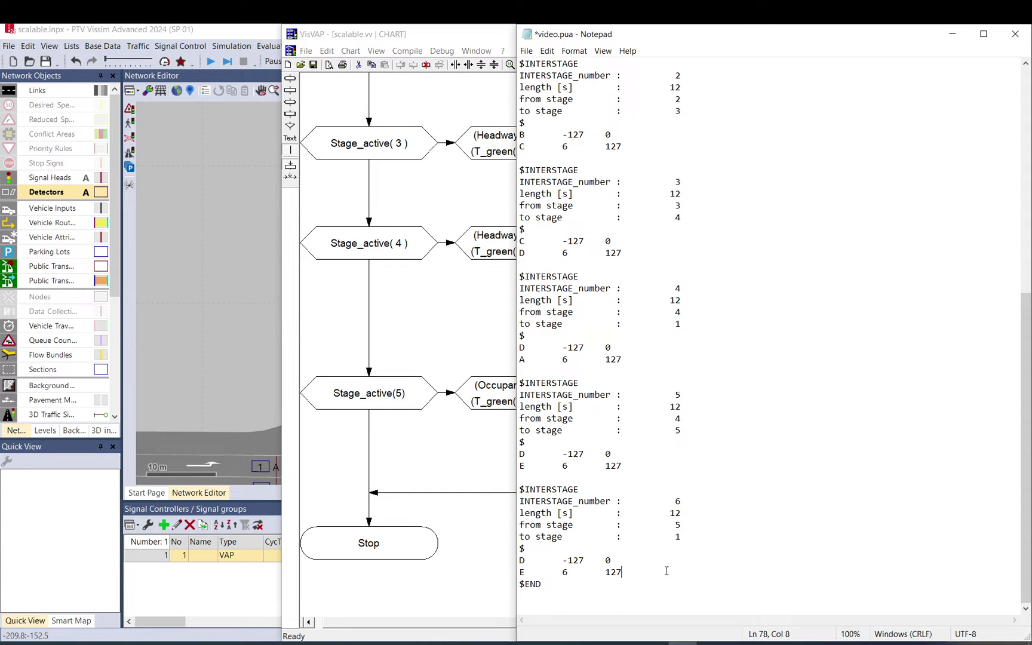
key("Return")
key("Return")
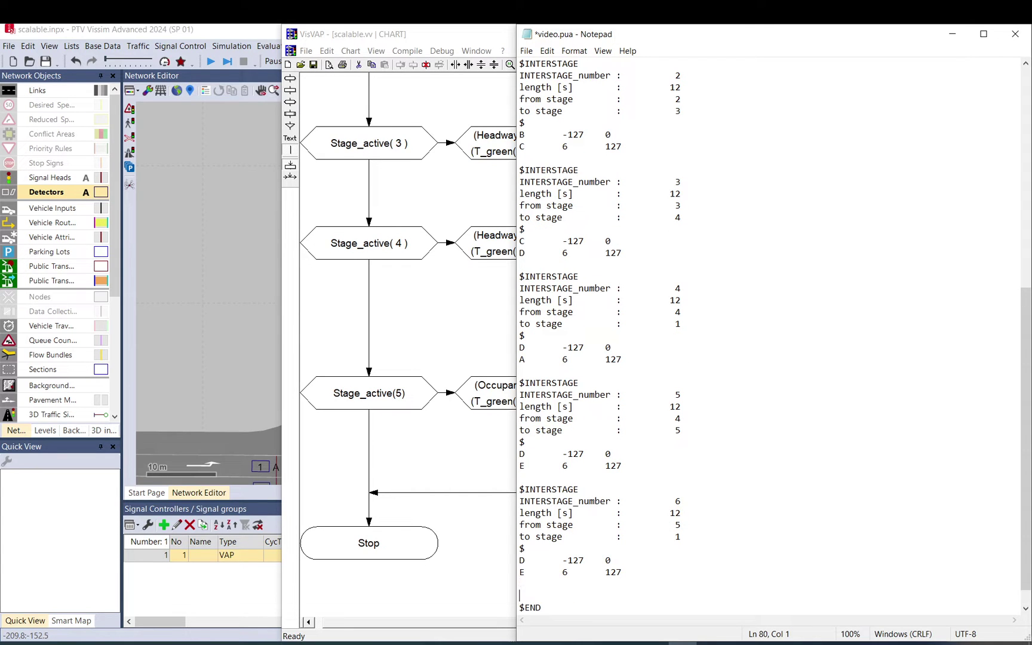
Rewrite the signal lines so group E ends and group A starts at 12
double_click(566, 572)
left_click_drag(566, 572, 569, 573)
left_click(524, 572)
left_click_drag(520, 559, 562, 572)
left_click(524, 572)
type("E")
type("A")
type("12")
Set interstage 6's length to 18 s and verify the A line's 12 start value
left_click_drag(675, 513, 681, 513)
type("8")
left_click(571, 574)
left_click_drag(526, 574, 519, 573)
left_click(674, 407)
left_click_drag(680, 407, 676, 407)
double_click(567, 571)
left_click(572, 572)
double_click(568, 572)
left_click(572, 574)
double_click(567, 572)
Duplicate the turn's reduced speed area and stretch the copy along connector 10000 to 21.3 m
left_click(253, 339)
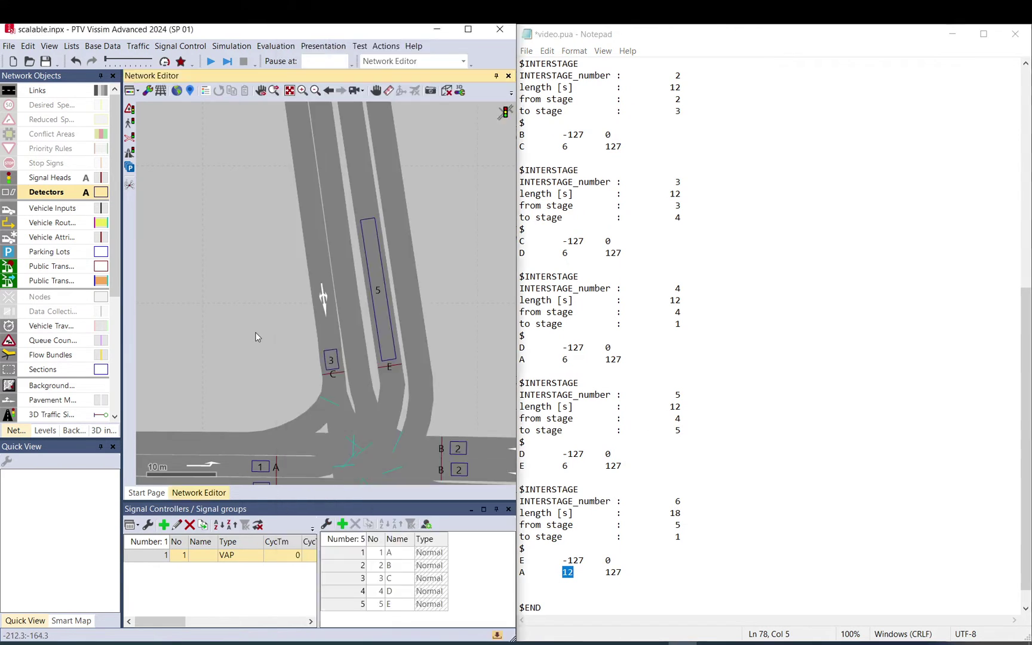
scroll(382, 337, "down", 3)
left_click(367, 312)
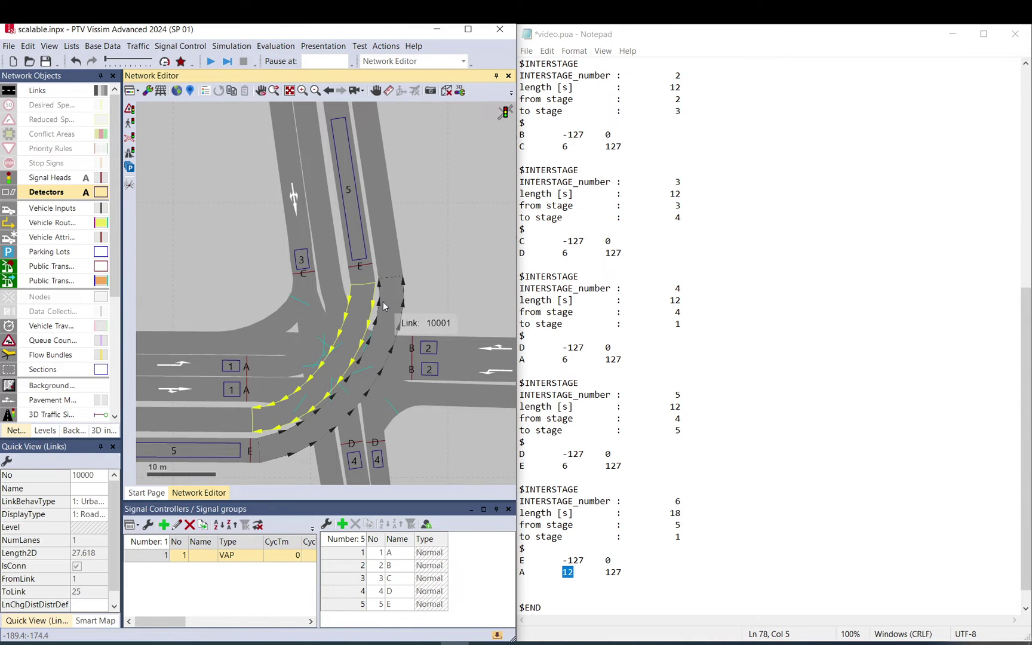
left_click(386, 301)
left_click(352, 302)
left_click(51, 120)
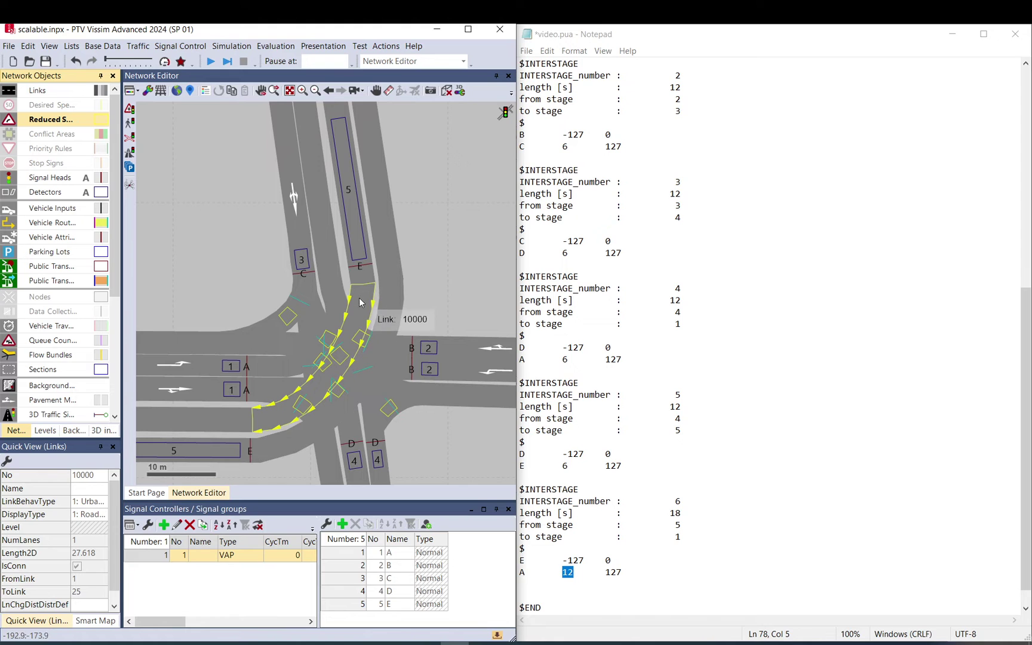
left_click(335, 357)
right_click(339, 360)
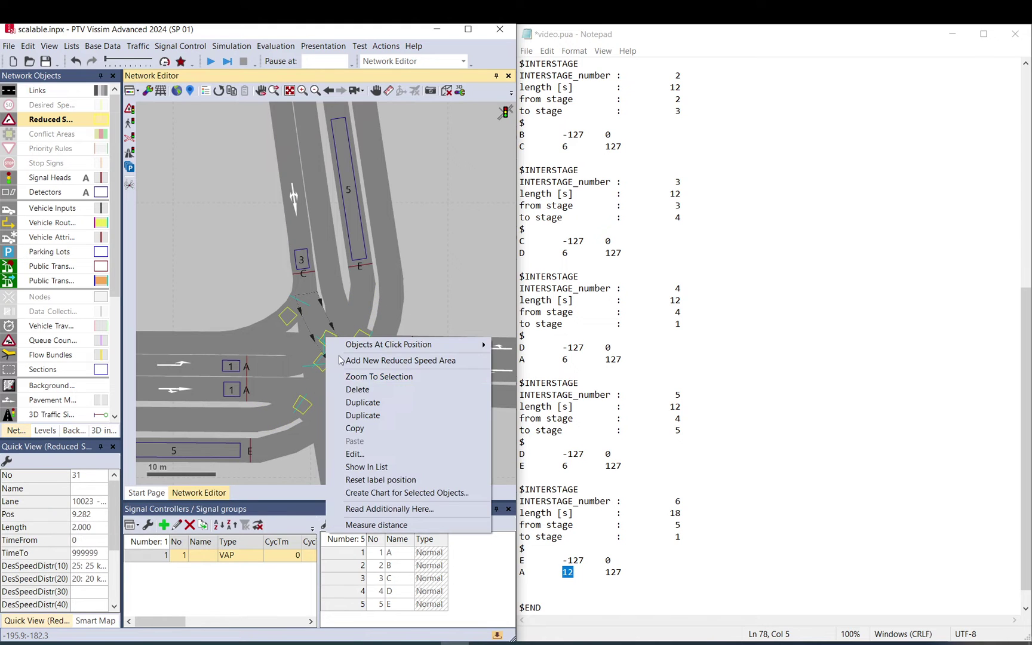
left_click(363, 415)
left_click_drag(340, 358, 280, 422)
Duplicate it again onto the neighbouring curved lane with class 10 desired speed 15 km/h
right_click(285, 417)
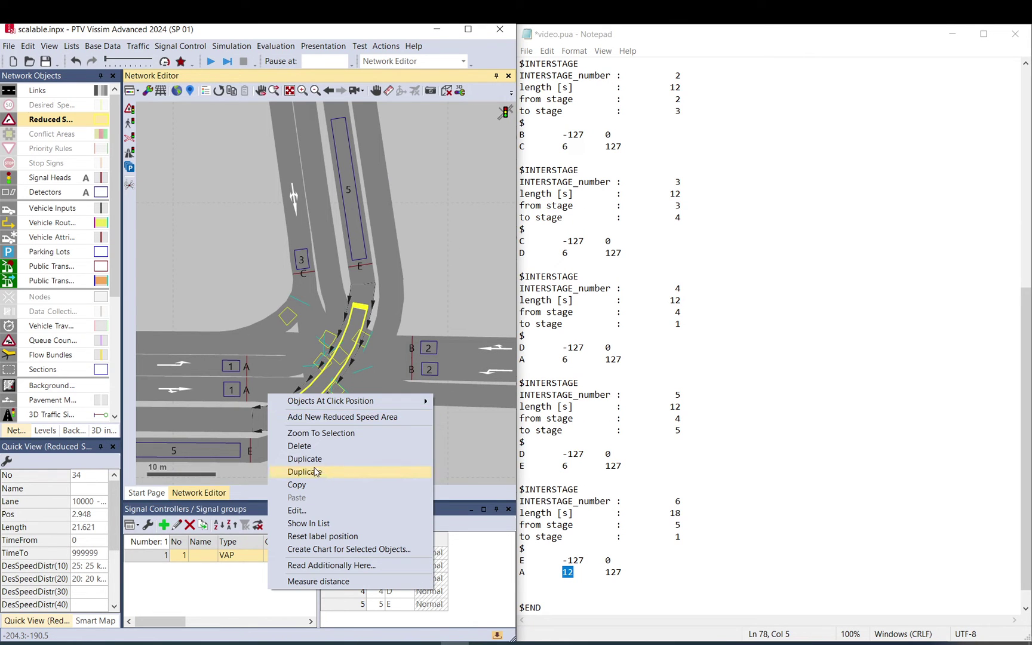
left_click(320, 471)
left_click_drag(289, 418, 322, 441)
left_click(104, 569)
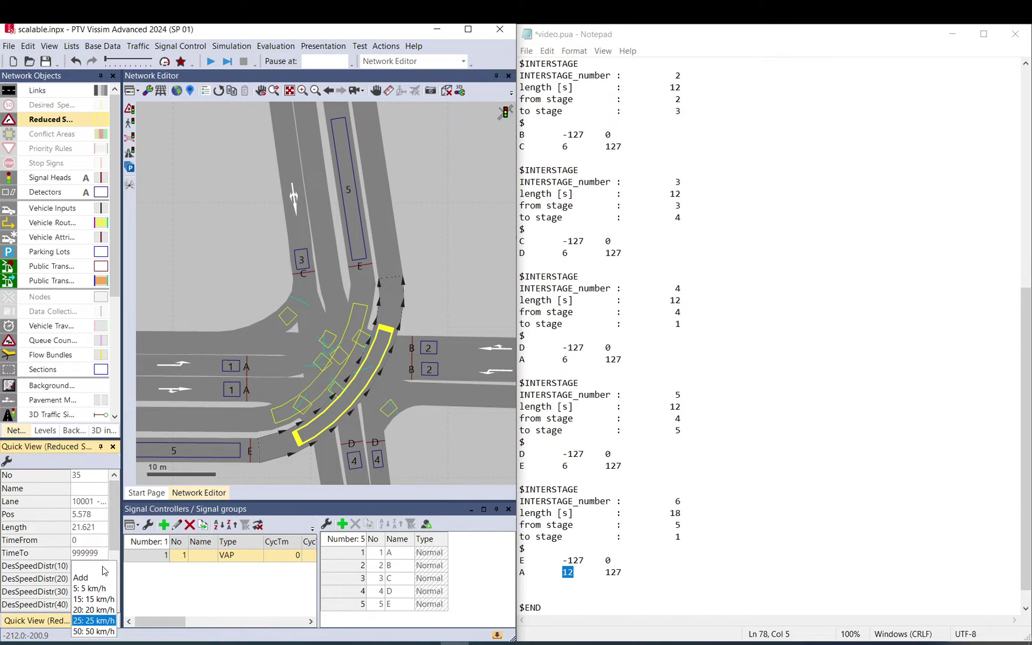
left_click(96, 600)
scroll(106, 559, "down", 2)
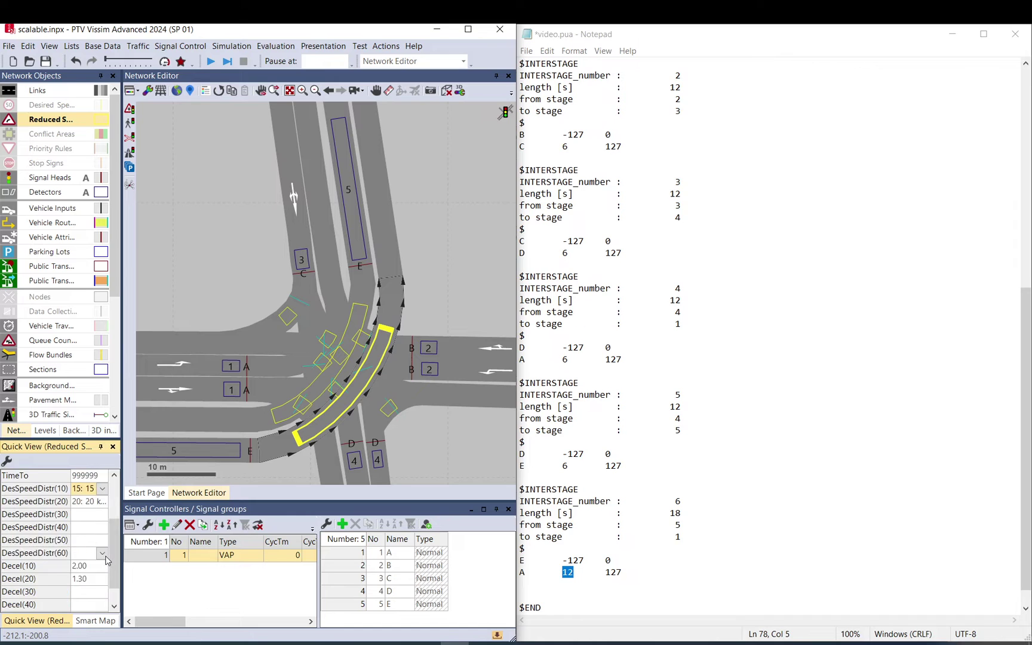
scroll(103, 530, "up", 1)
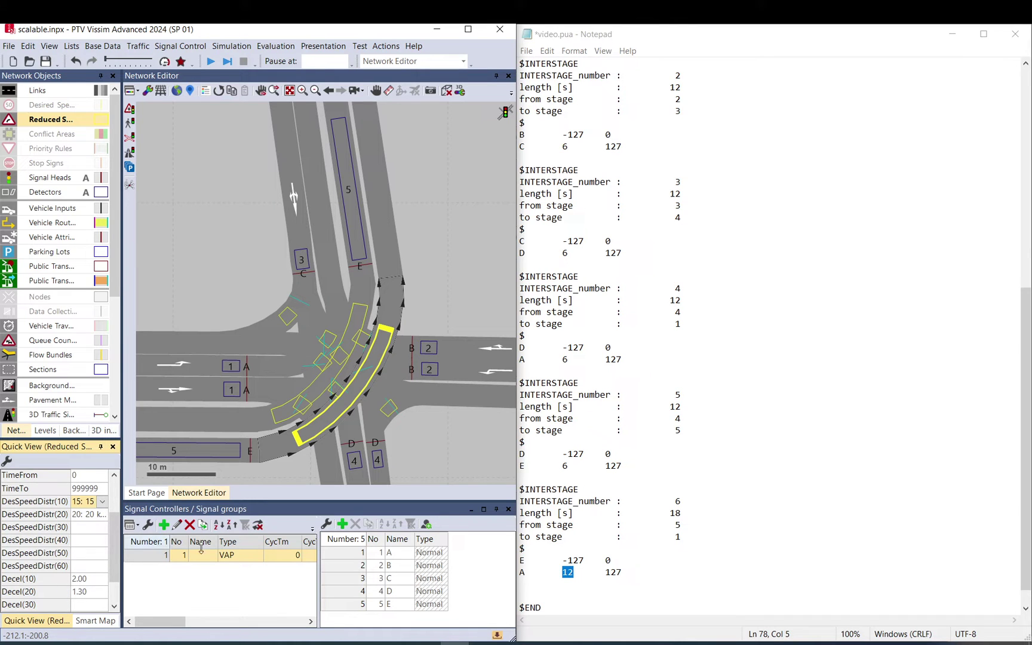
Look up the tram class number in Vehicle Classes and give trams 25 km/h desired speed
left_click(138, 46)
mouse_move(103, 46)
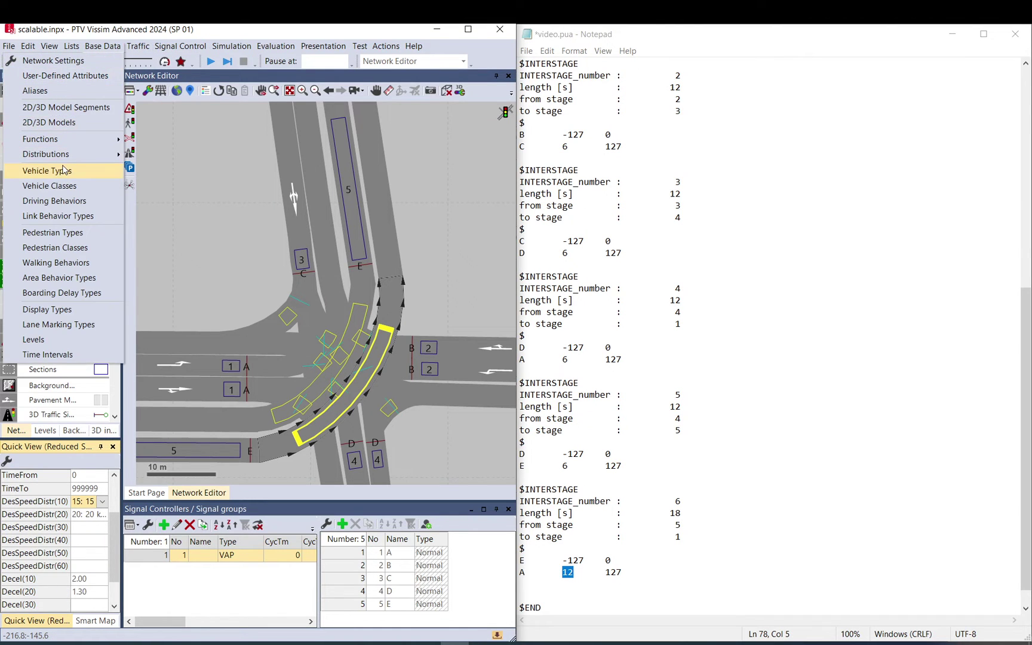
left_click(60, 185)
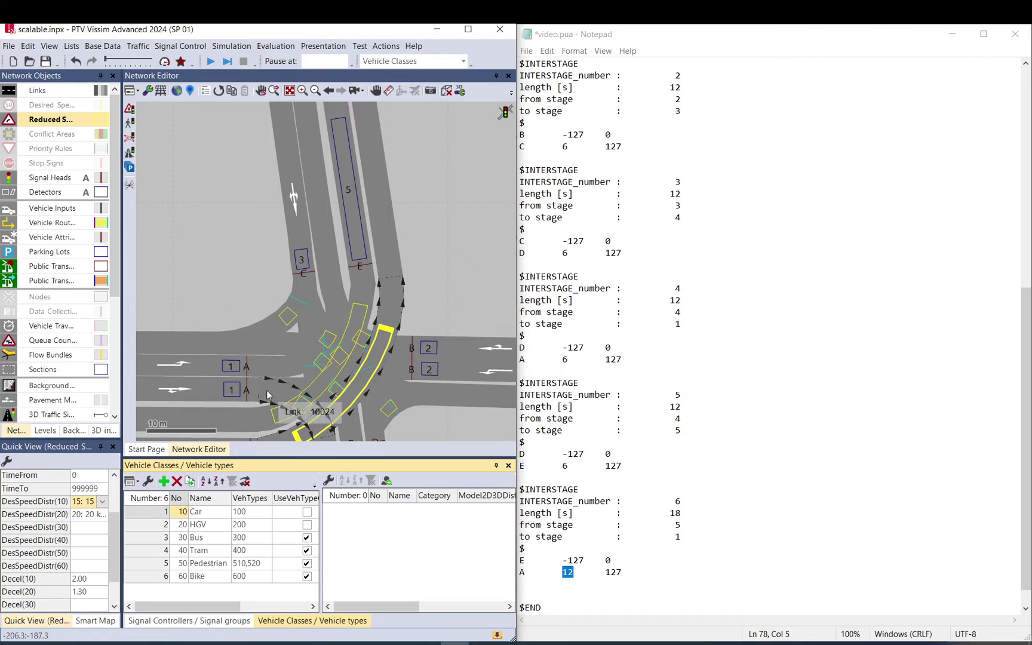
left_click(199, 550)
left_click(509, 465)
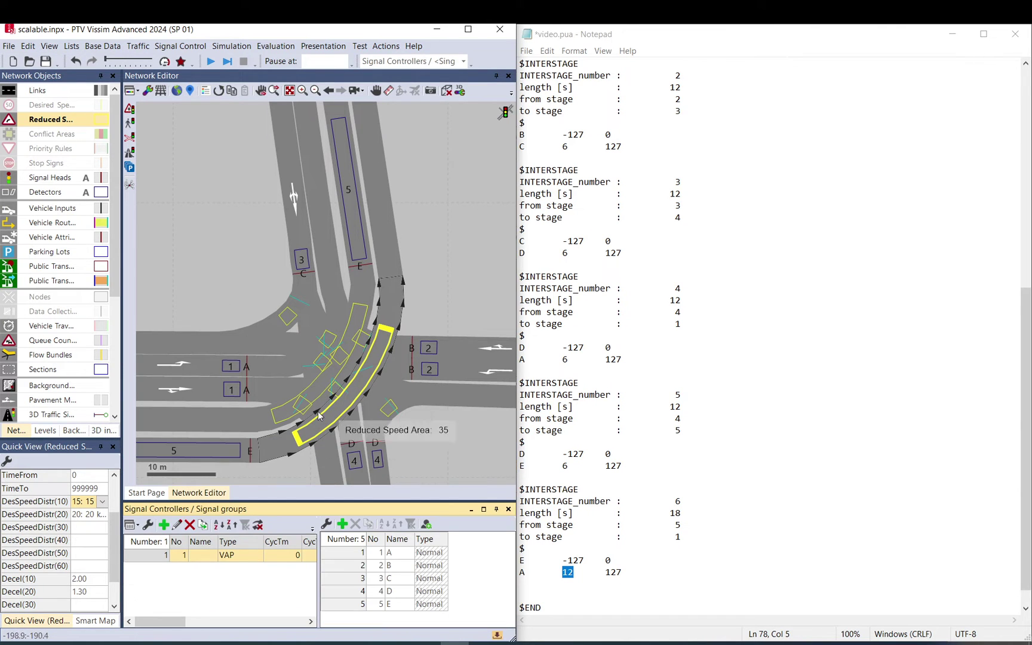
left_click(102, 540)
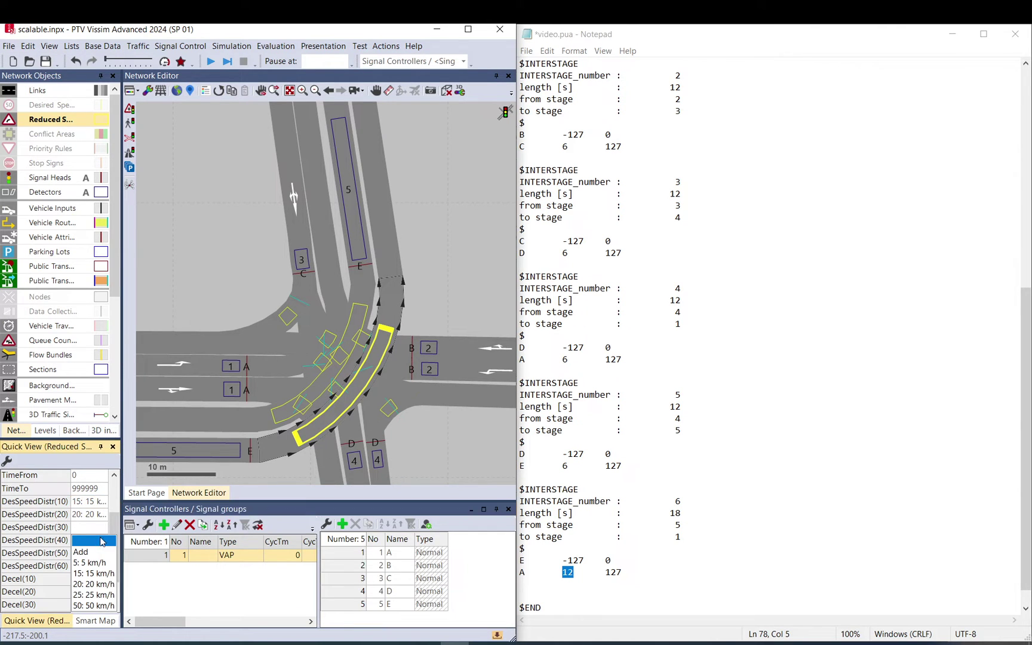
left_click(91, 594)
Set the other reduced speed area's desired speed to 15 km/h
left_click(276, 416)
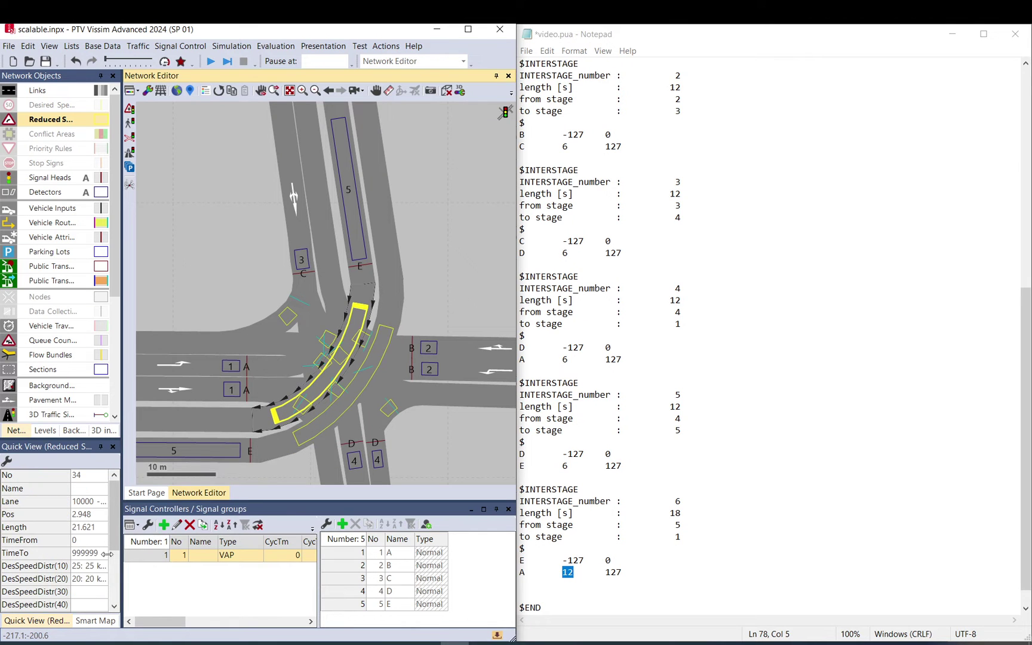
left_click(99, 605)
left_click(96, 600)
left_click(210, 346)
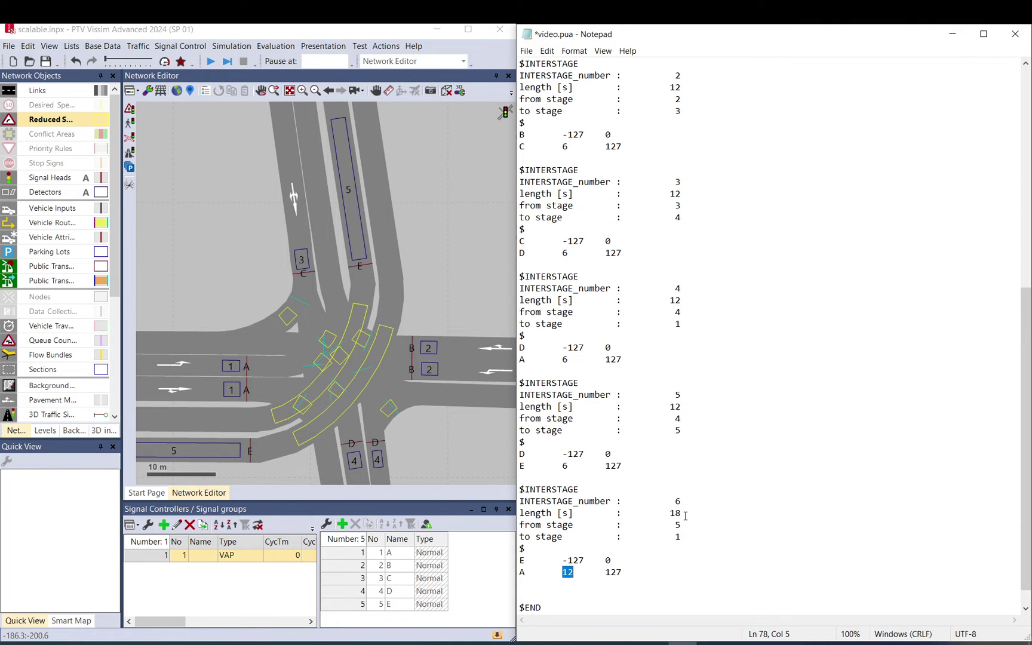
Review interstage 6 and interstage 5 lengths and save video.pua in Notepad
left_click_drag(684, 515, 675, 513)
mouse_move(682, 405)
left_mouse_down()
mouse_move(665, 407)
mouse_move(681, 410)
left_mouse_up()
left_click(666, 407)
left_click(627, 567)
left_click(526, 50)
left_click(544, 103)
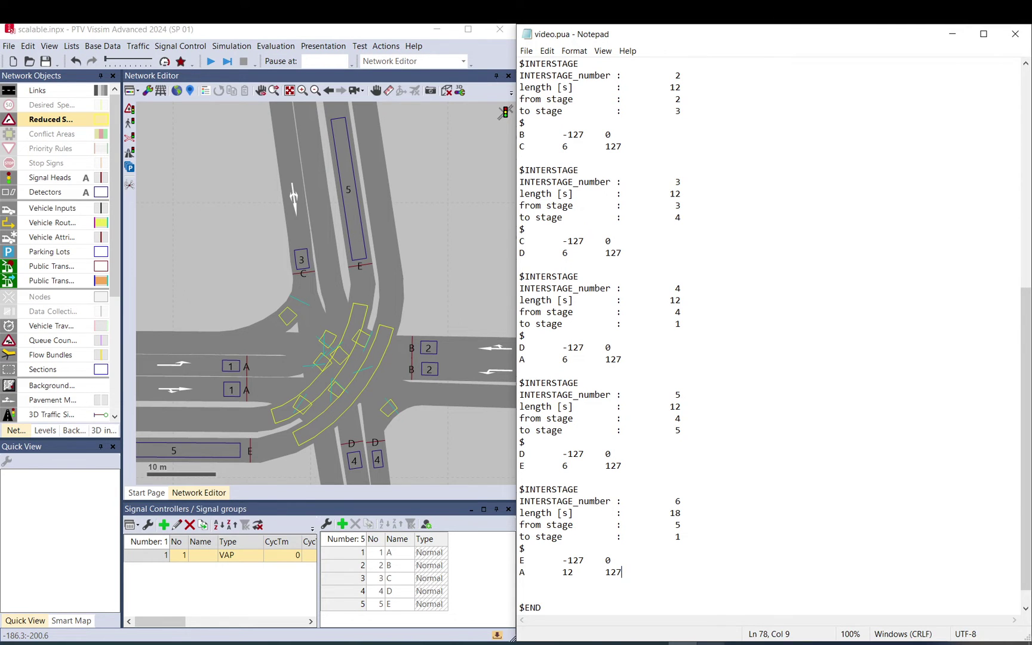
Start a Vissim simulation run, saving the network changes first
left_click(711, 643)
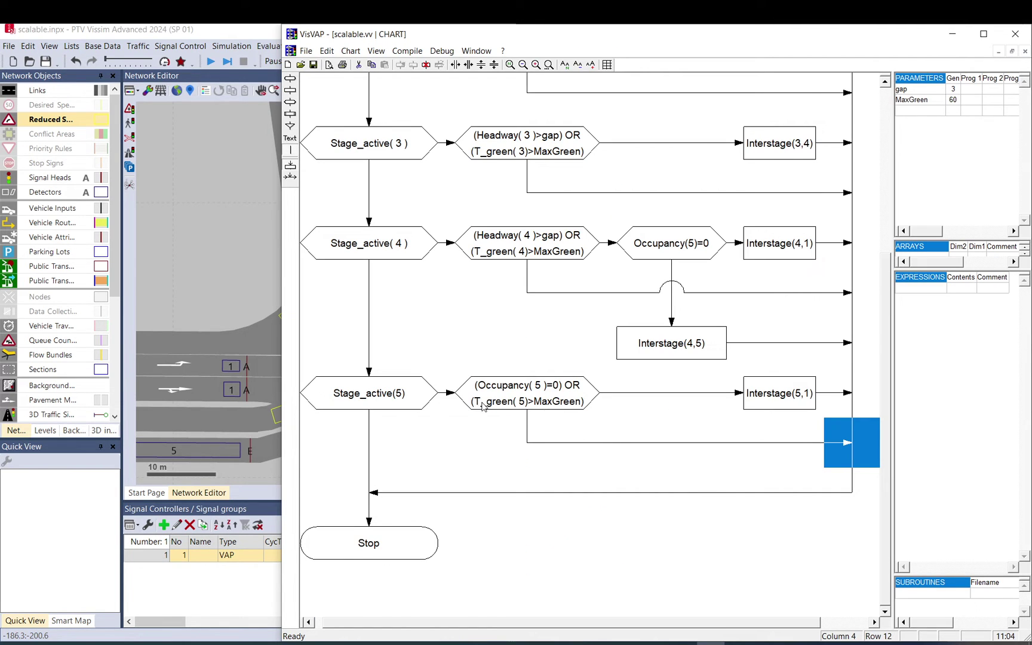
left_click(223, 42)
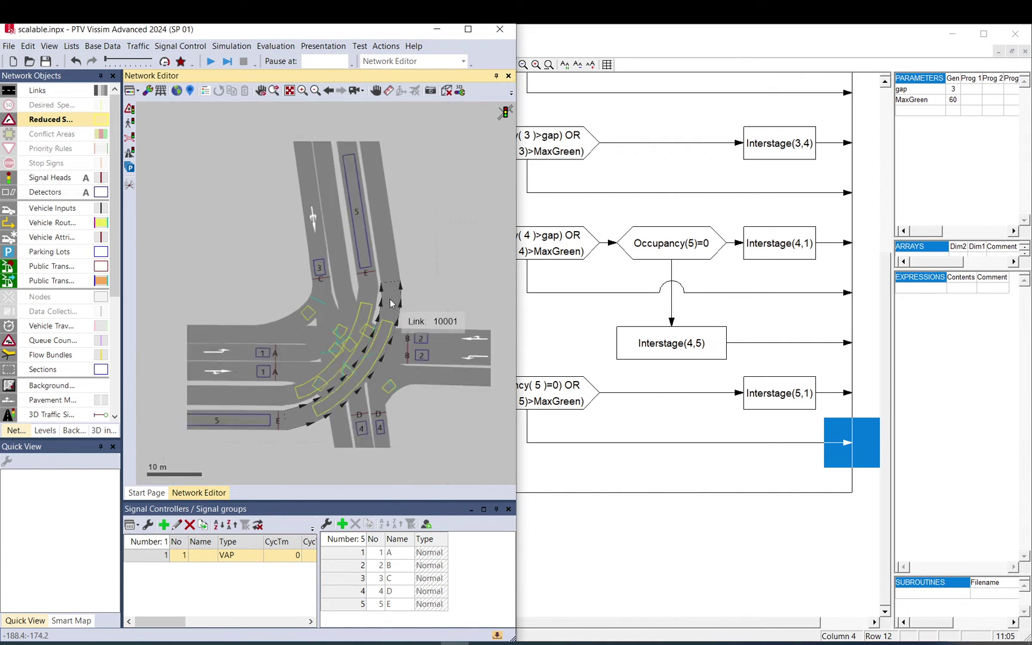
scroll(393, 304, "down", 2)
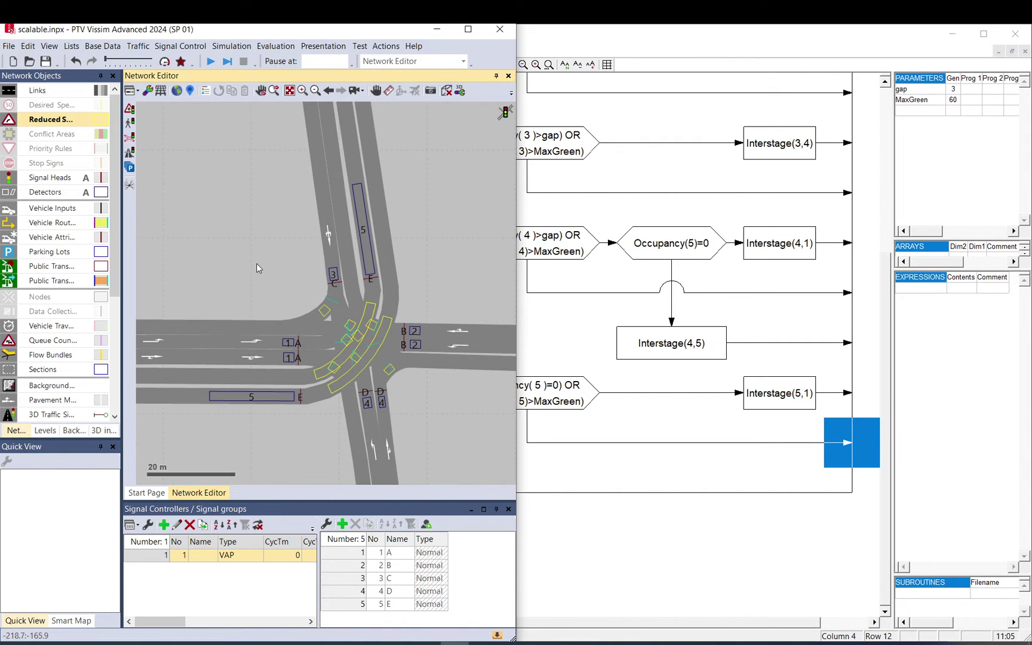
left_click(209, 61)
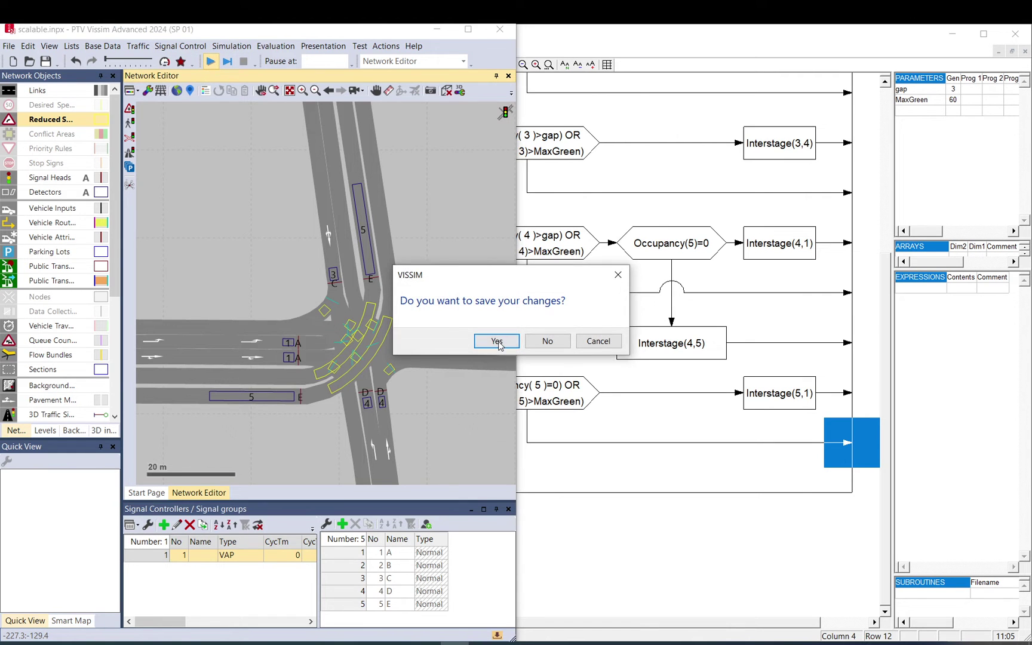
left_click(490, 342)
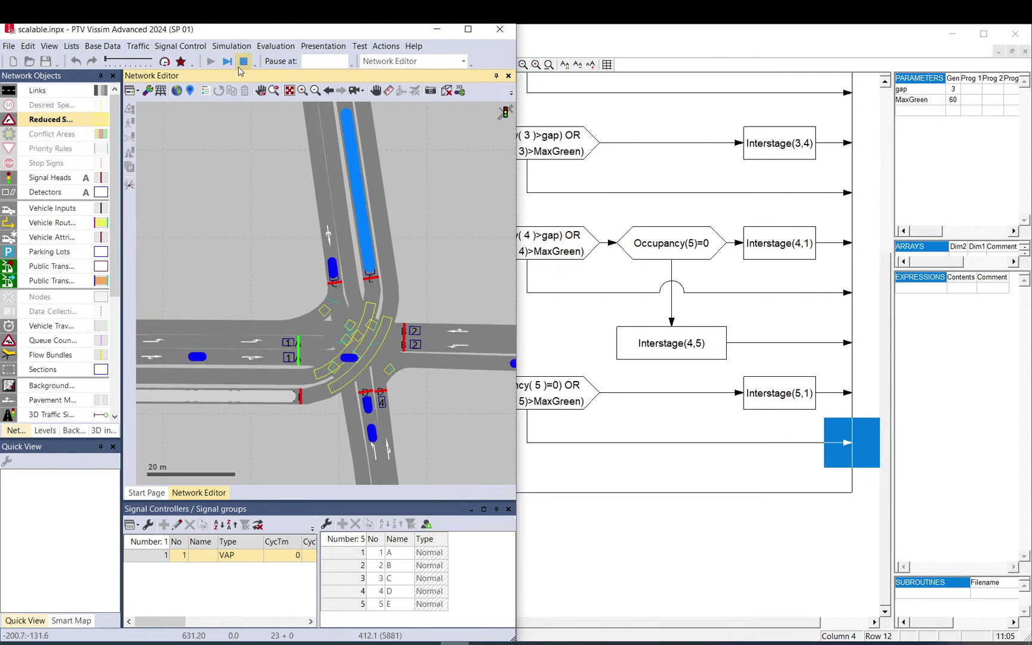
Stop the run and set the simulation speed factor to 20
left_click(243, 61)
left_click(256, 62)
left_click(256, 63)
left_click(255, 63)
left_click(206, 61)
left_click(228, 455)
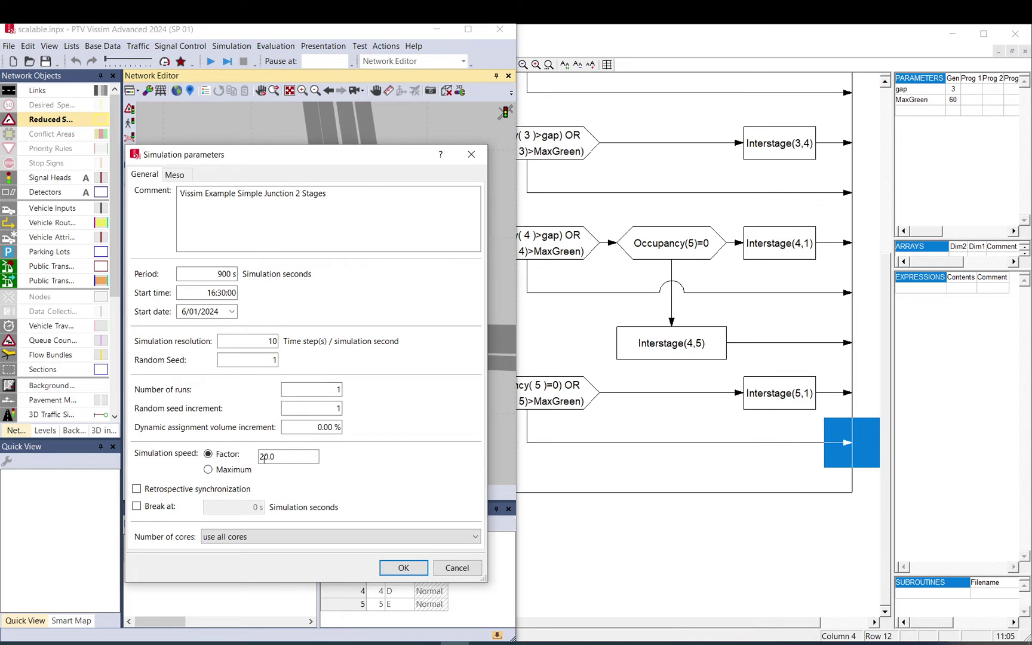
left_click(426, 572)
Rerun the simulation at speed factor 20 to about 419 s, then stop it
left_click(211, 61)
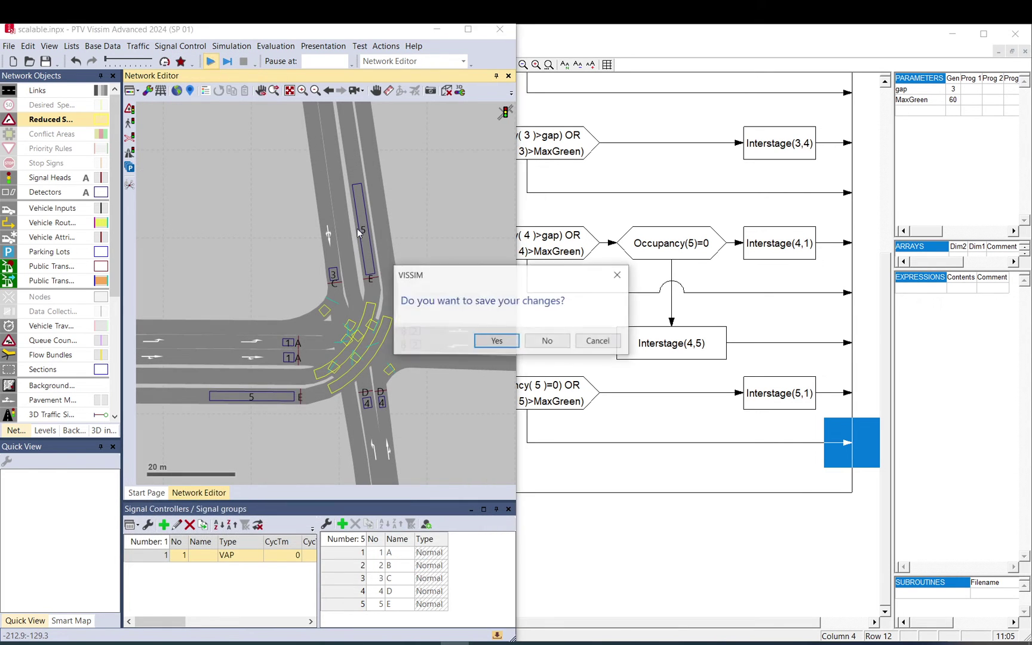
left_click(504, 343)
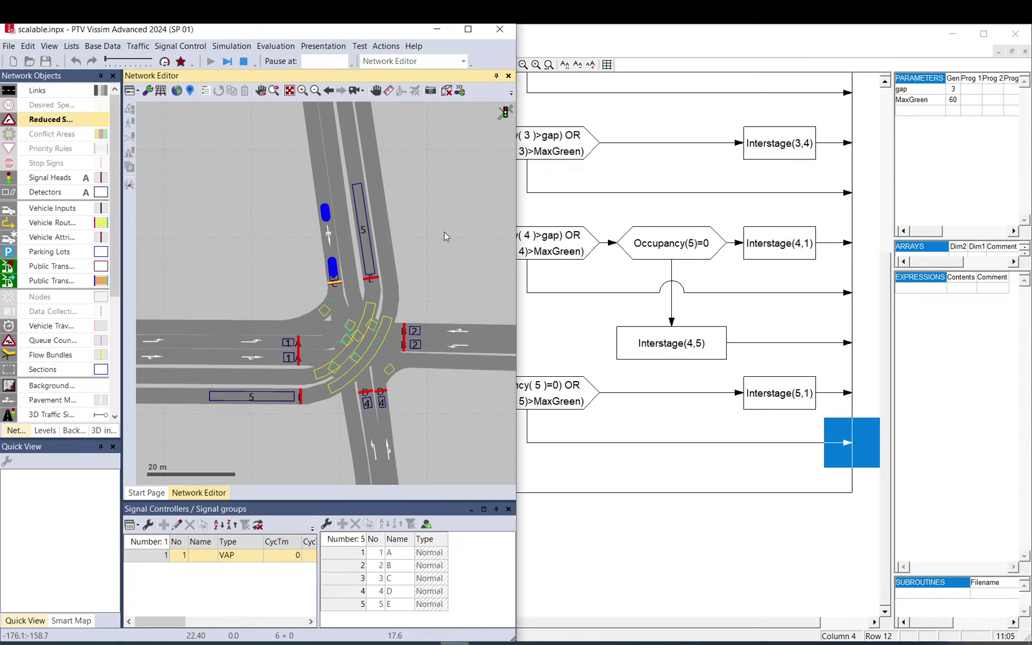
scroll(425, 236, "down", 2)
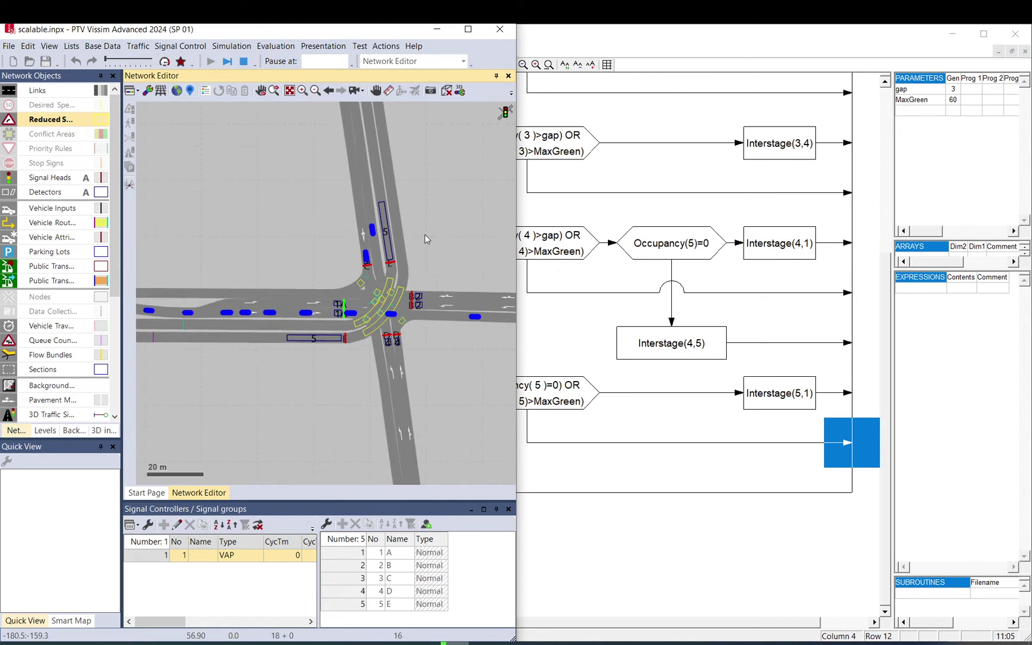
scroll(424, 235, "down", 3)
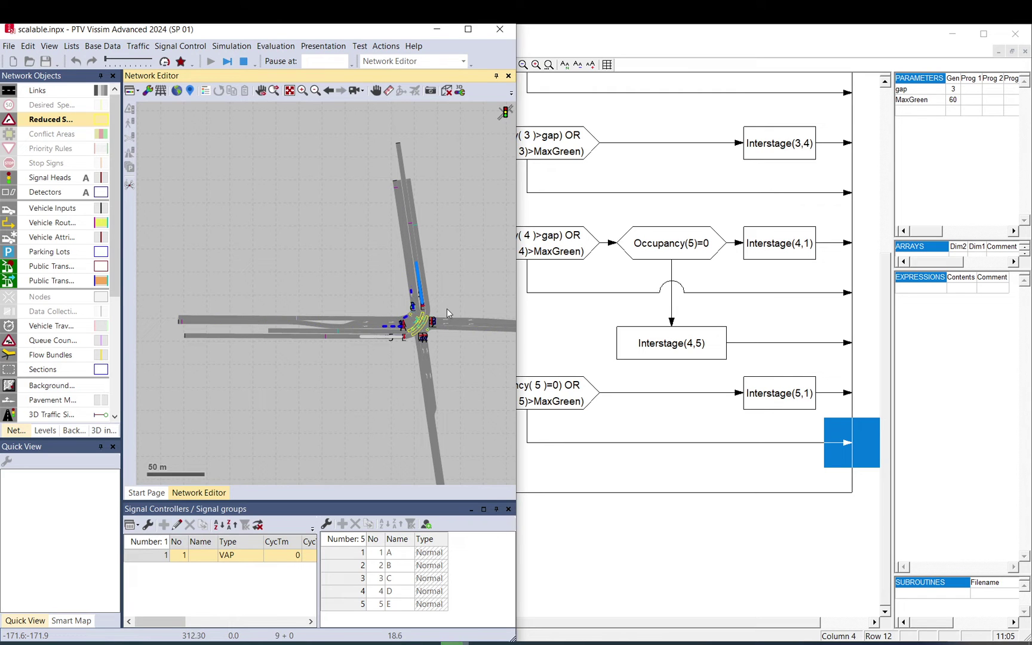
scroll(447, 308, "up", 2)
scroll(447, 308, "up", 2)
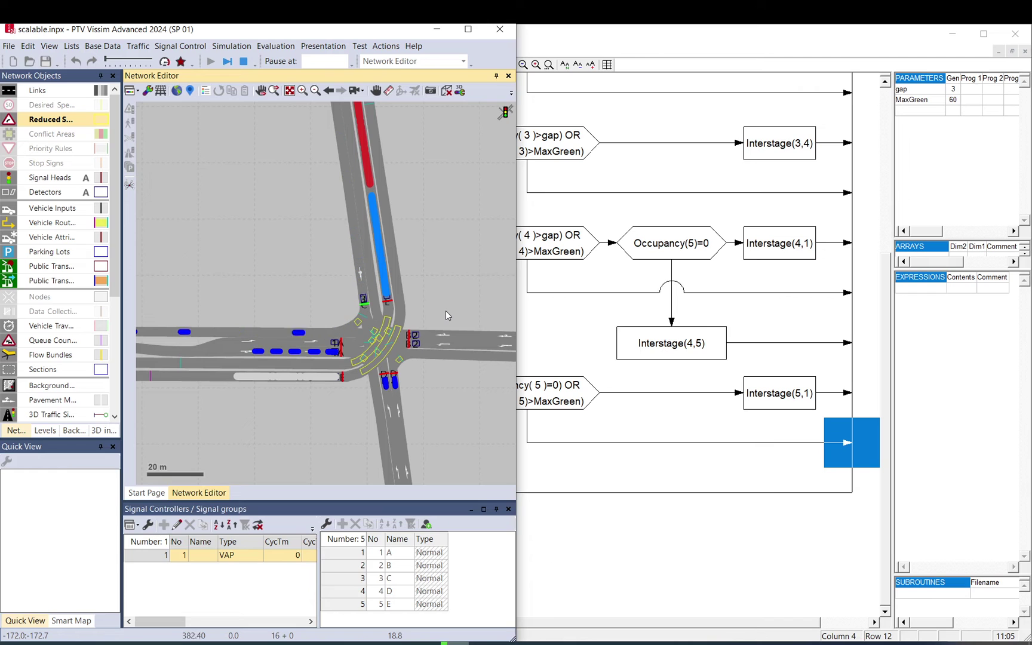
left_click(243, 61)
left_click(699, 246)
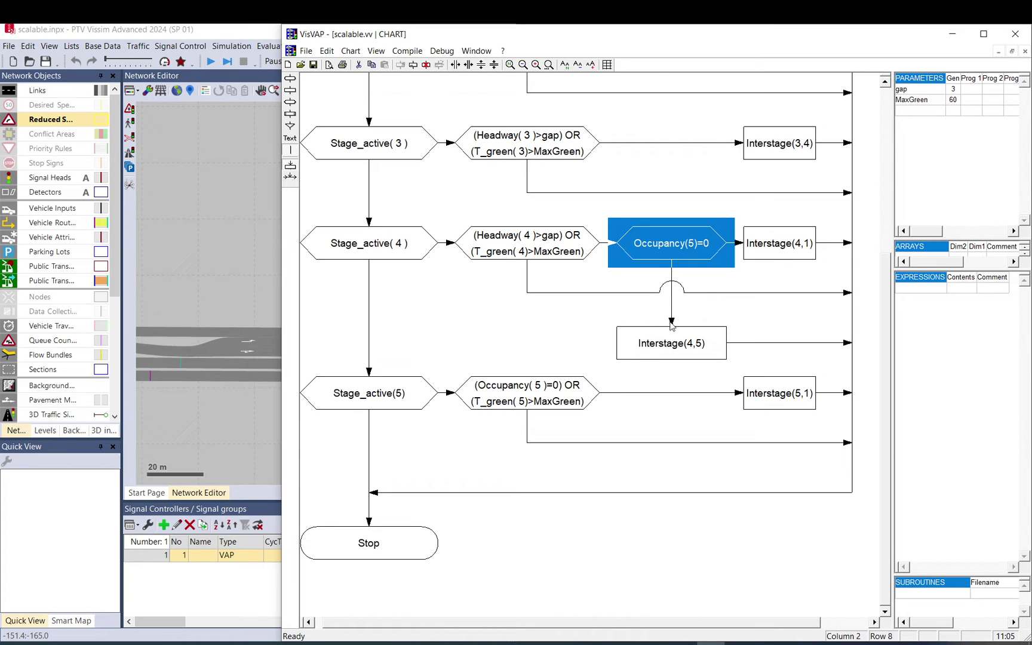
Review the interstage 5 definition in video.pua, then hide the file
left_click(701, 355)
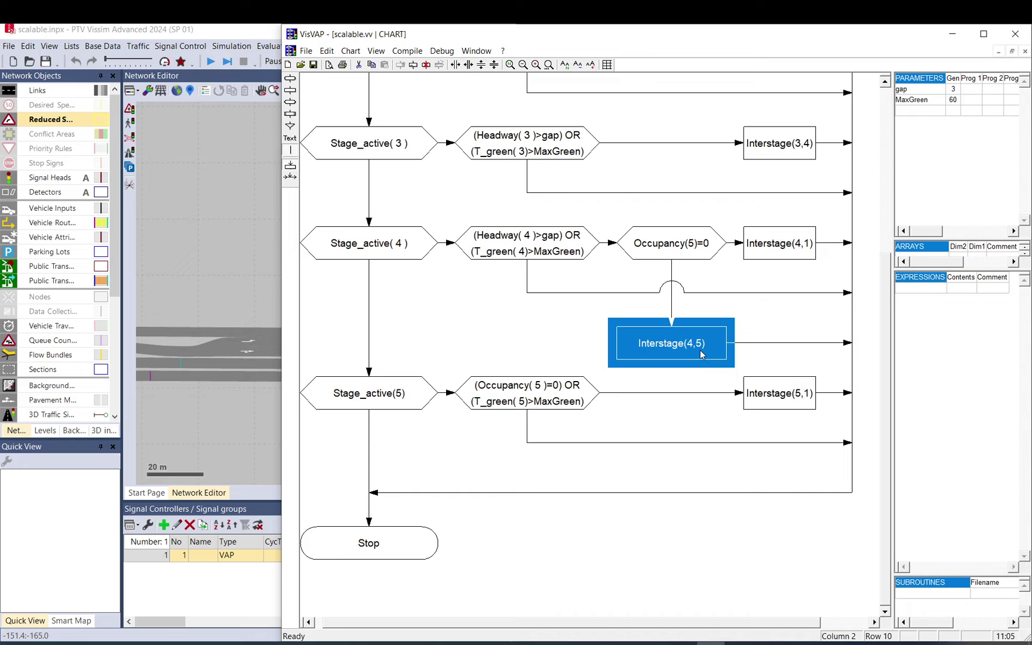
key("alt+Tab")
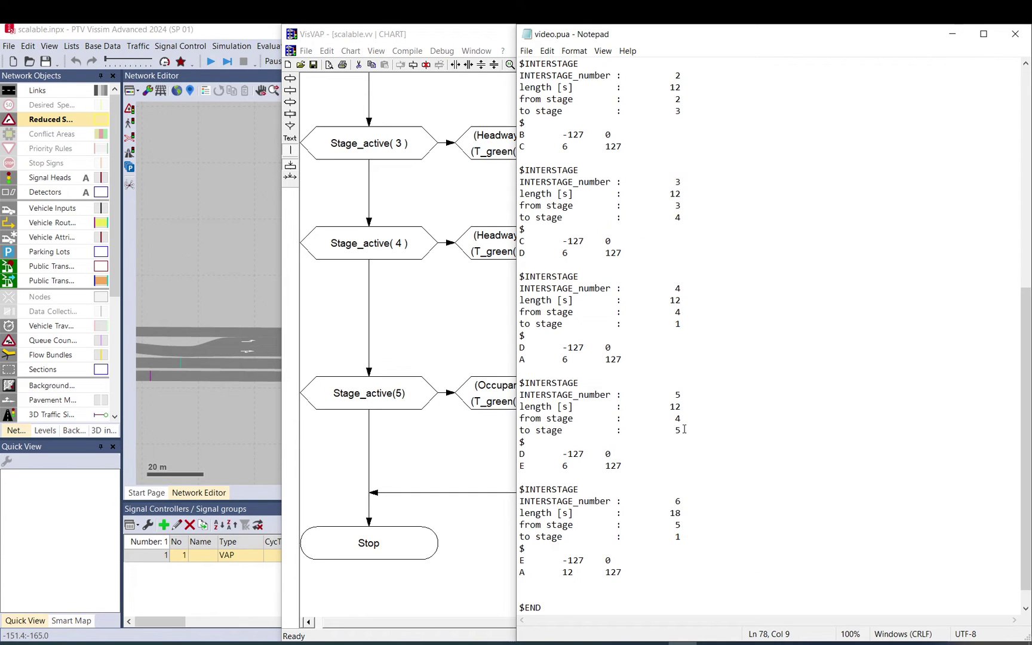
left_click_drag(664, 388, 709, 471)
left_click(709, 471)
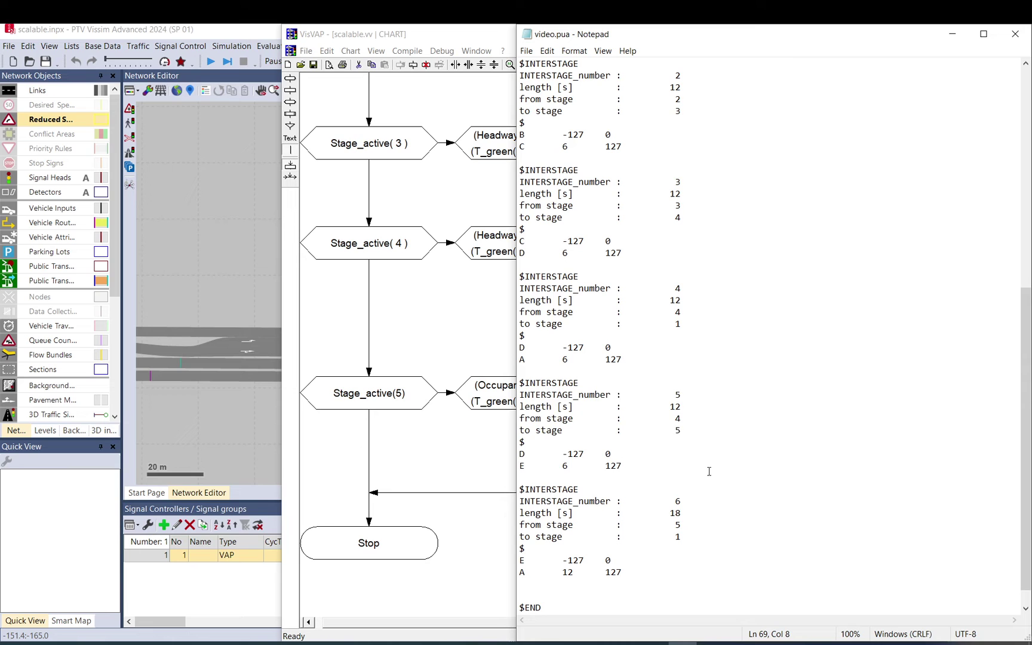
left_click(218, 295)
left_click(952, 33)
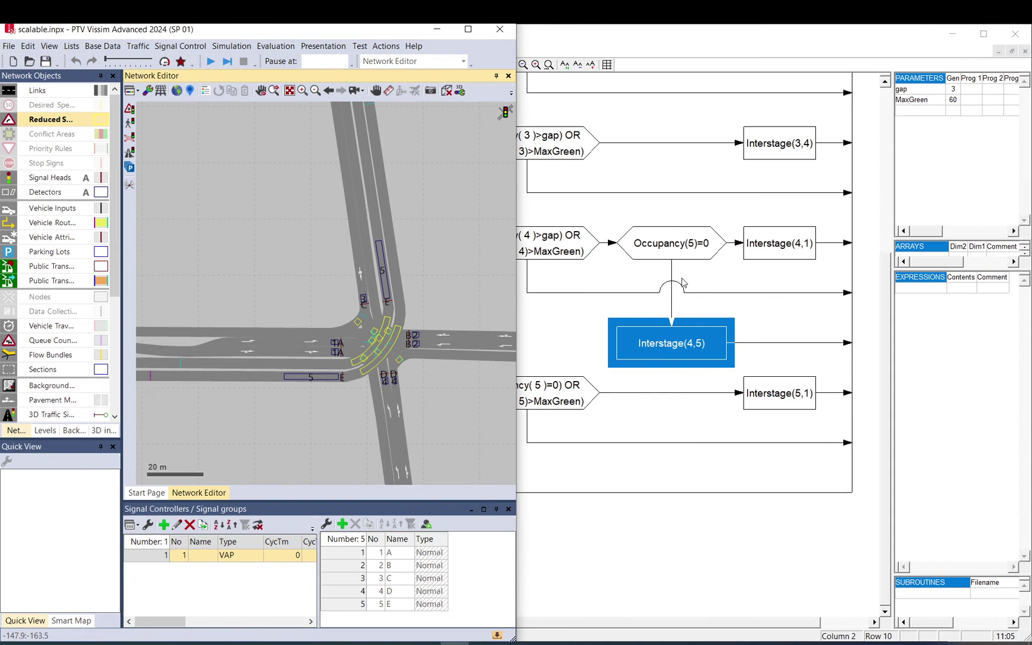
Change the stage 4 tram condition from Occupancy(5)<1 to Occupancy(5)=0
double_click(691, 260)
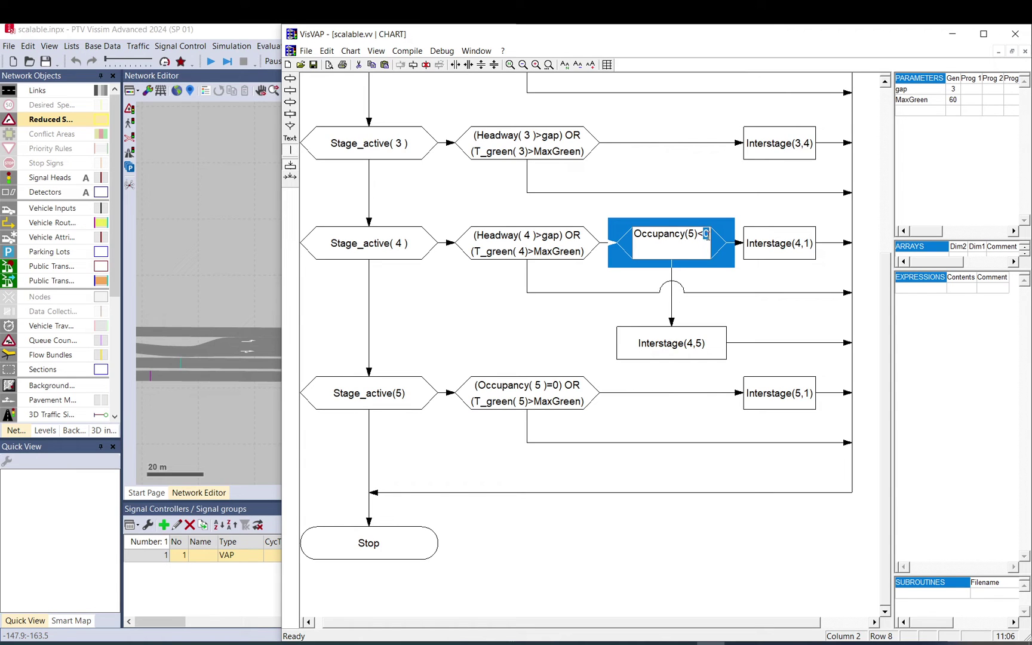
left_click(313, 65)
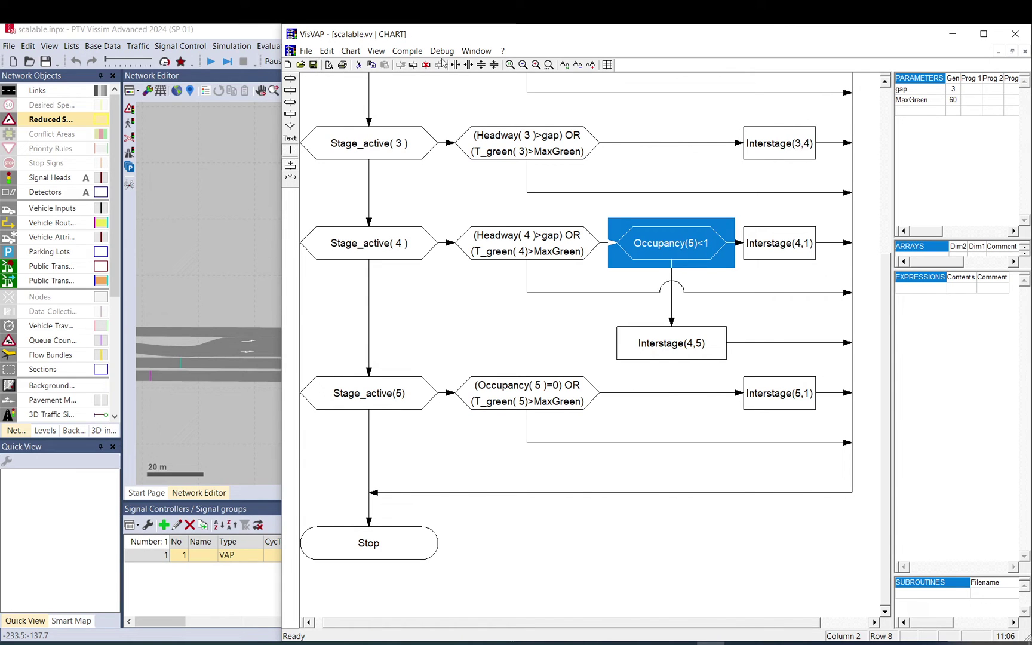
double_click(675, 251)
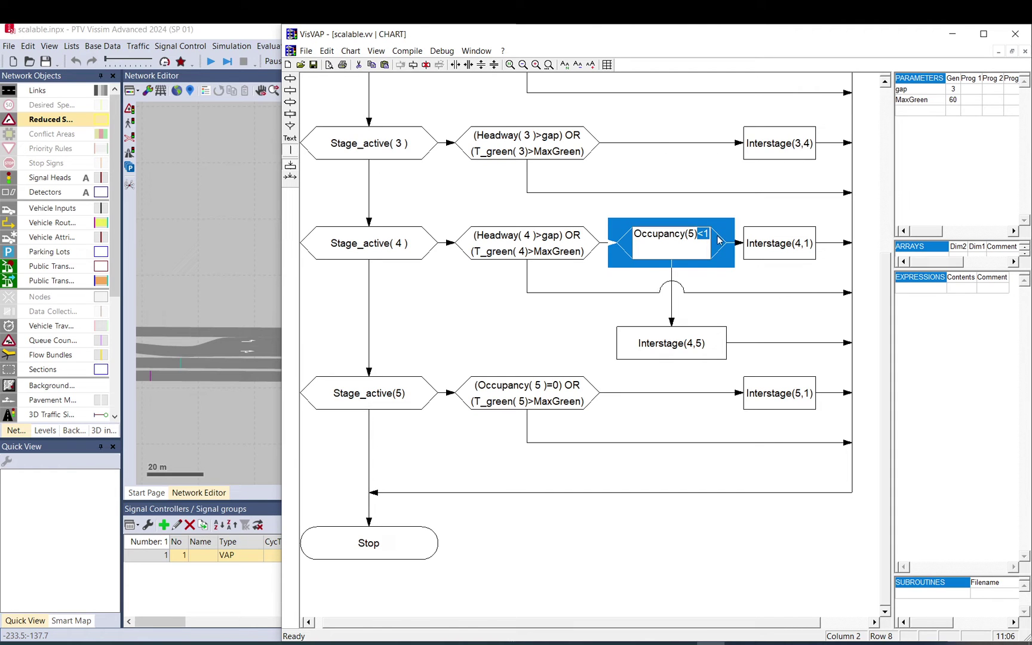
type("=0")
left_click(680, 294)
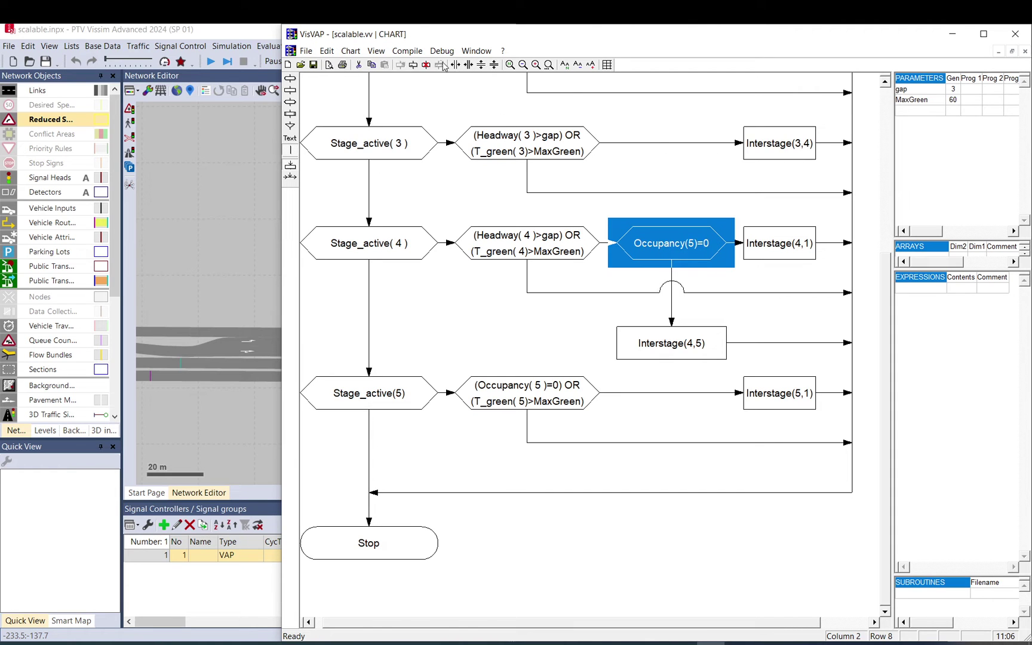
Regenerate the VAP file, overwriting the existing one, and return to Vissim
left_click(420, 53)
left_click(439, 94)
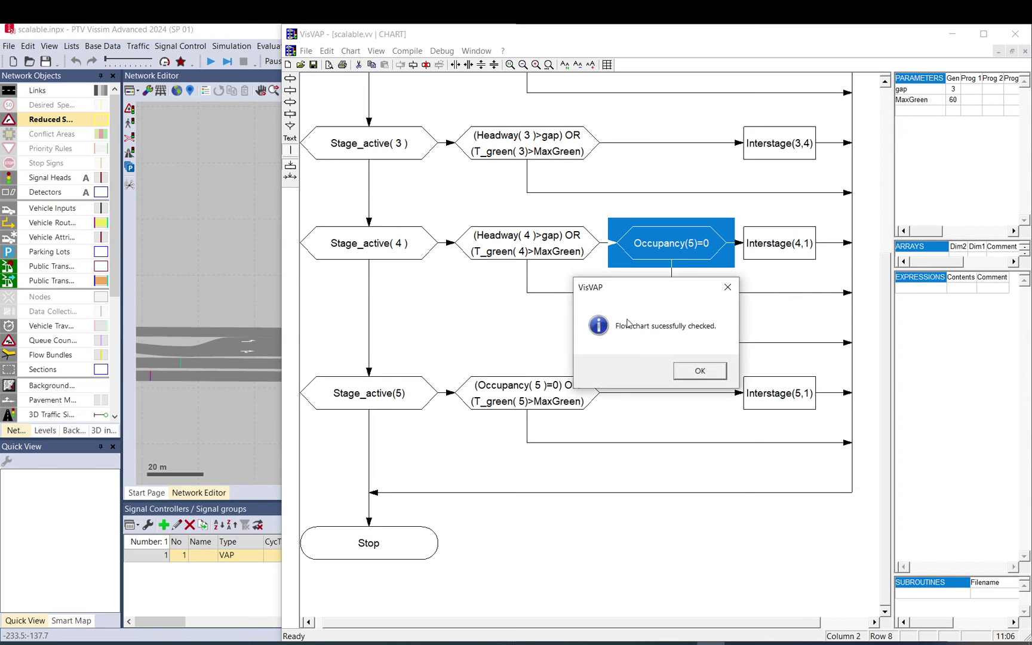
left_click(686, 369)
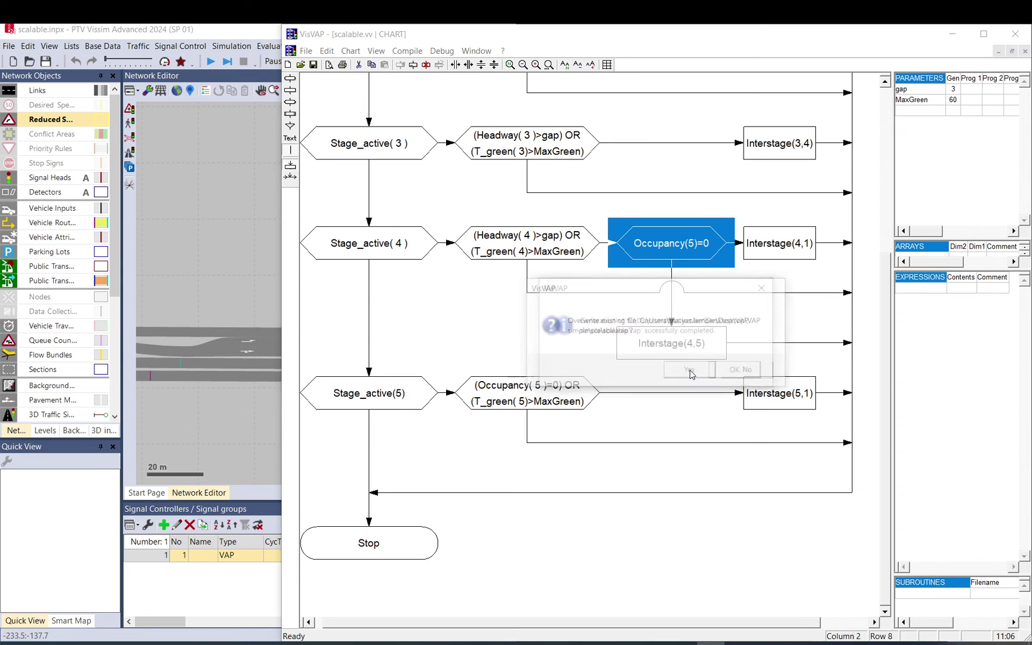
left_click(740, 370)
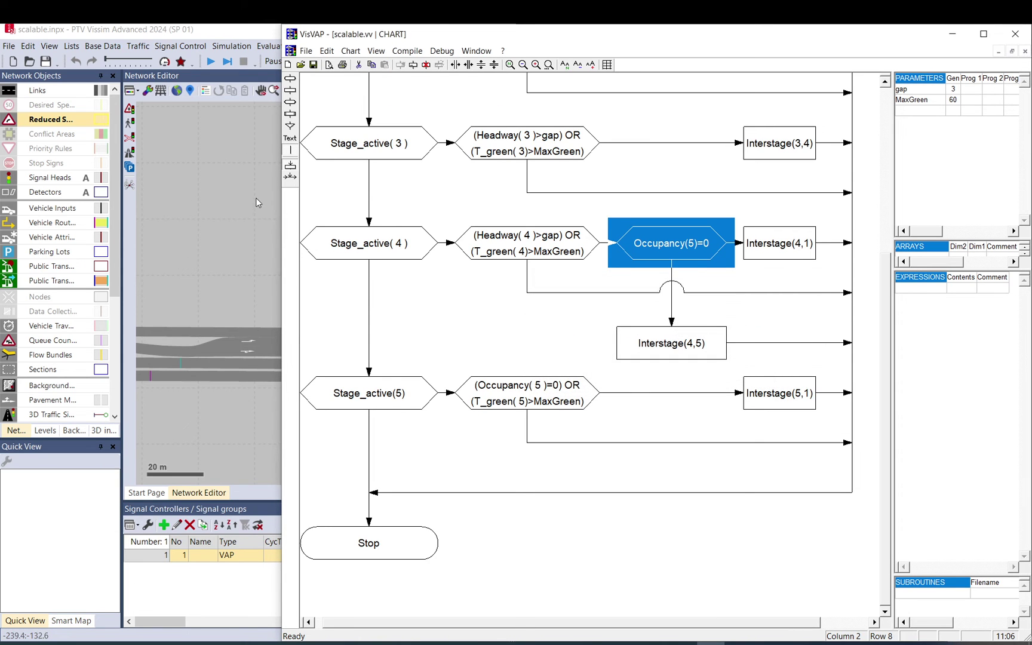
left_click(256, 198)
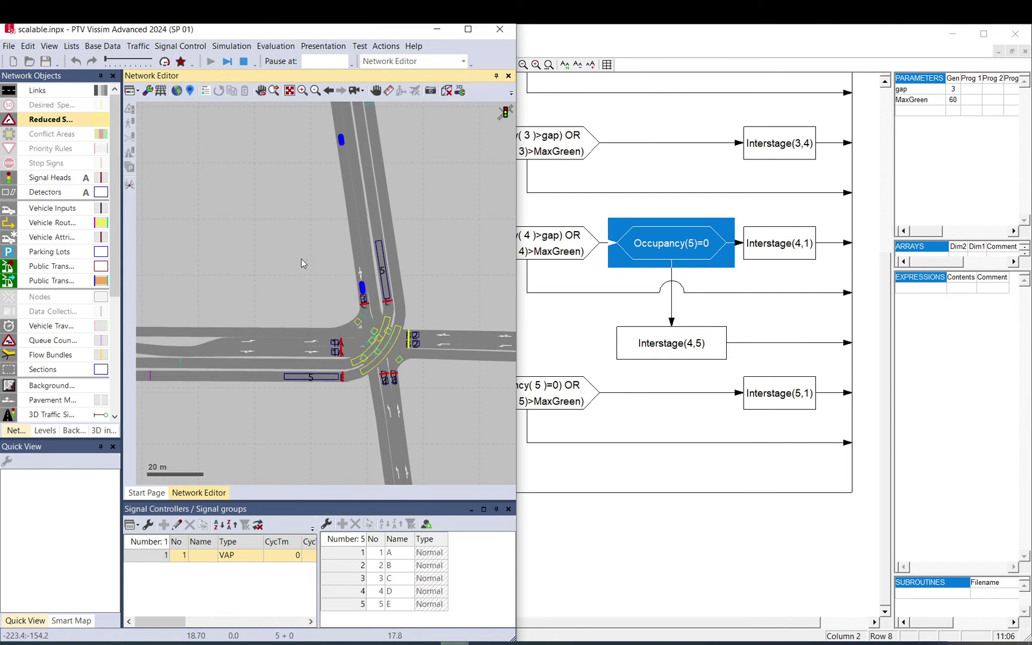
Stop the simulation and check the volumes of the northern tram input and vehicle input 6
scroll(301, 261, "down", 2)
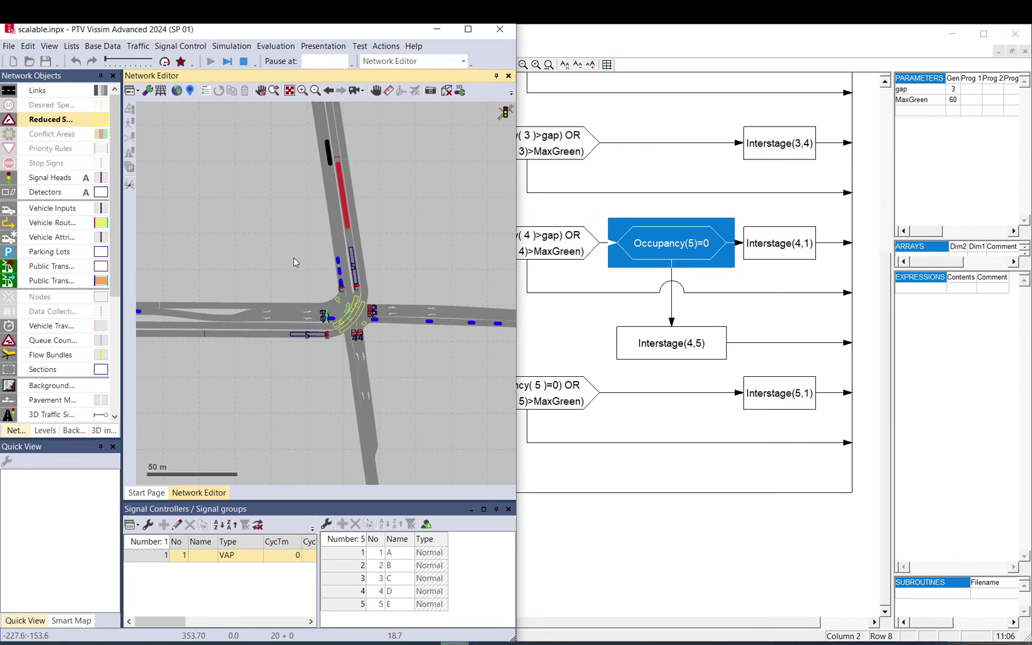
left_click(243, 61)
scroll(277, 222, "down", 2)
left_click(346, 208)
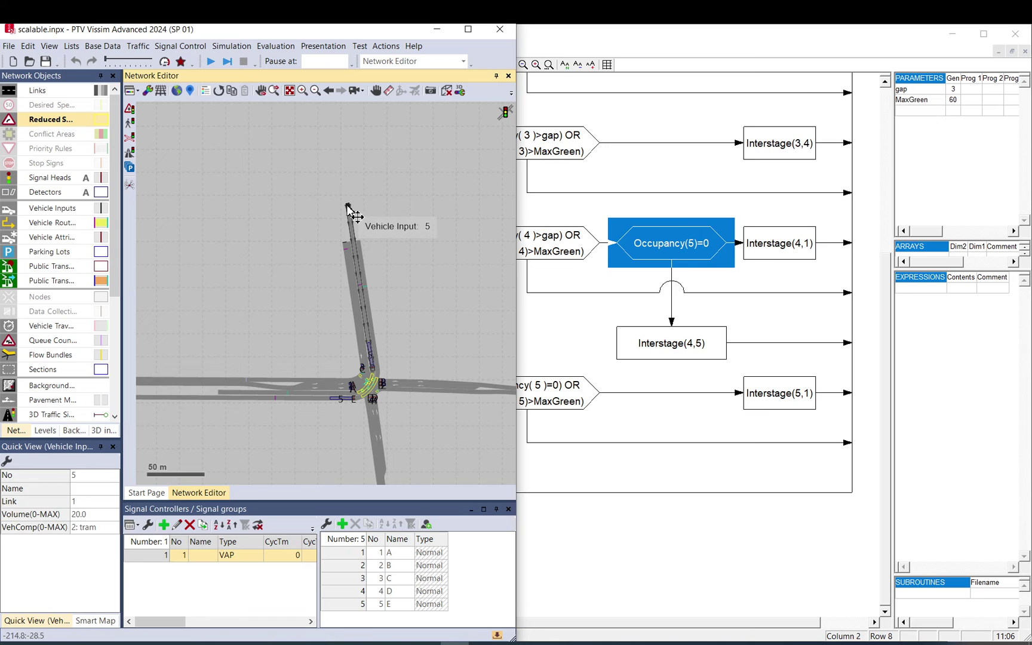
left_click(87, 523)
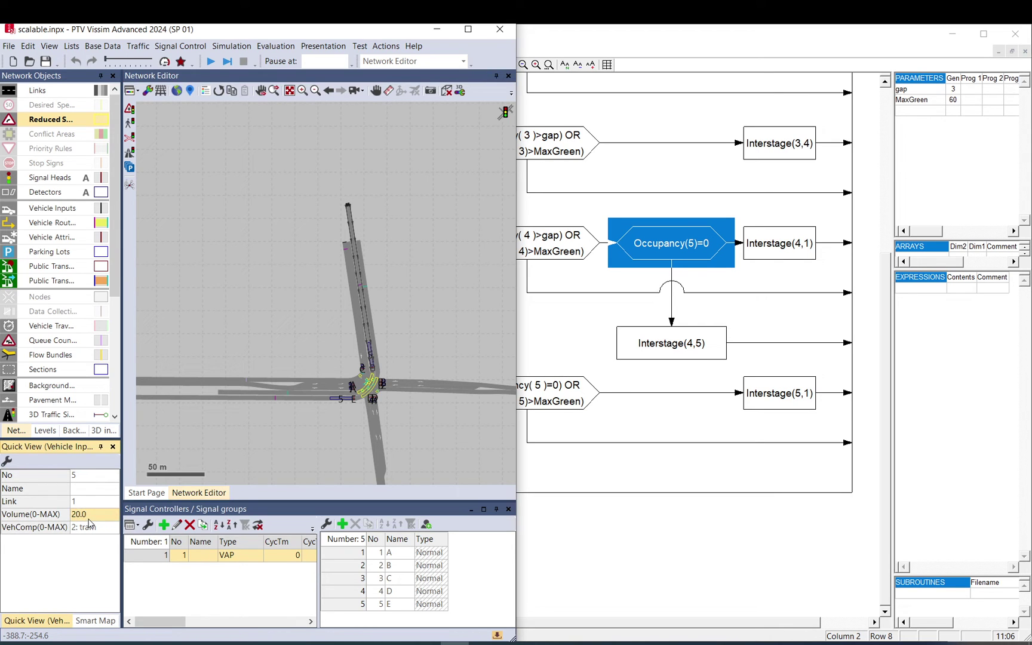
left_click(245, 319)
left_click(318, 350)
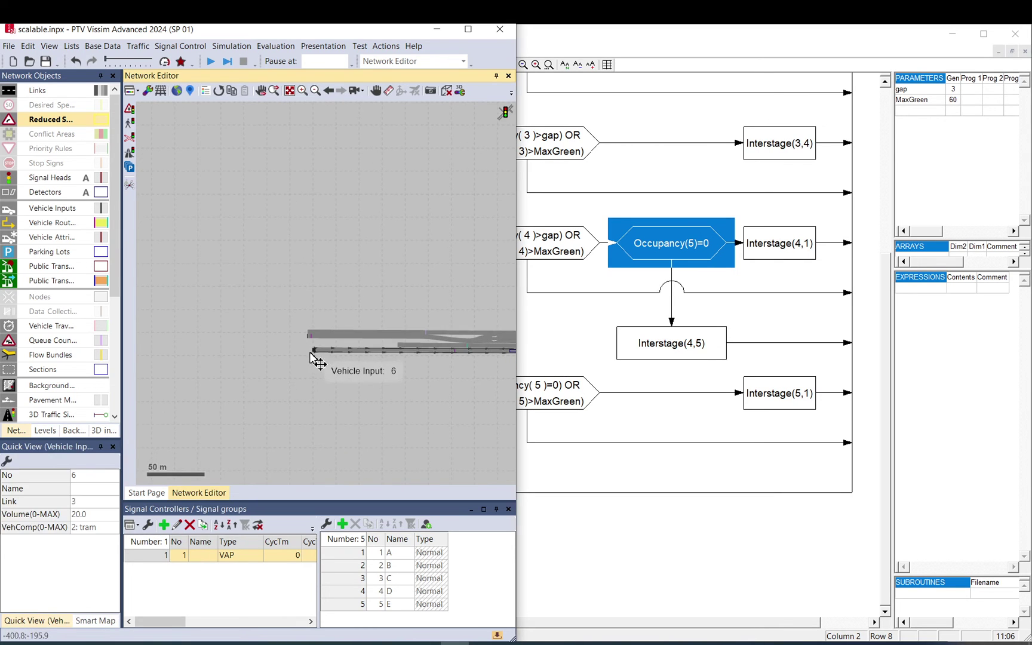
left_click(99, 519)
left_click(283, 326)
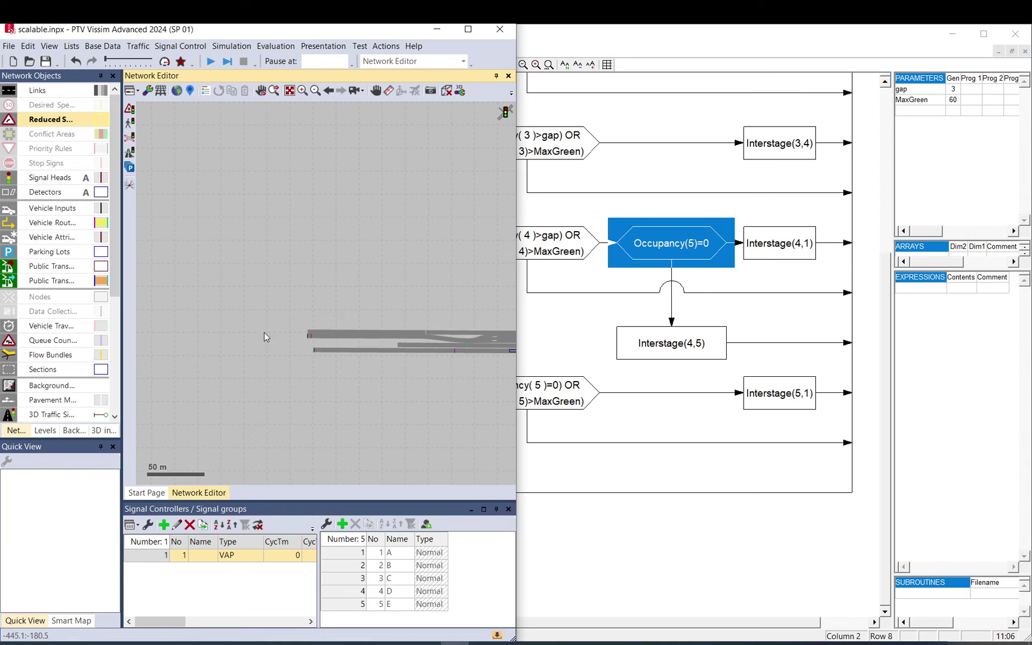
Restart the simulation, saving changes, and let it run to about 824 s
left_click(213, 62)
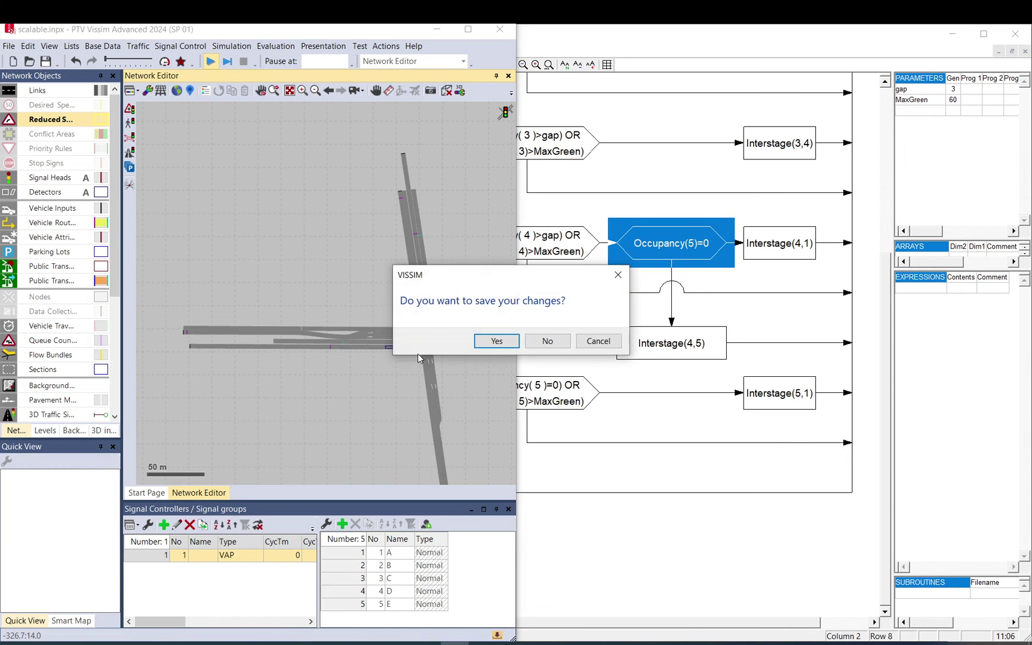
left_click(476, 344)
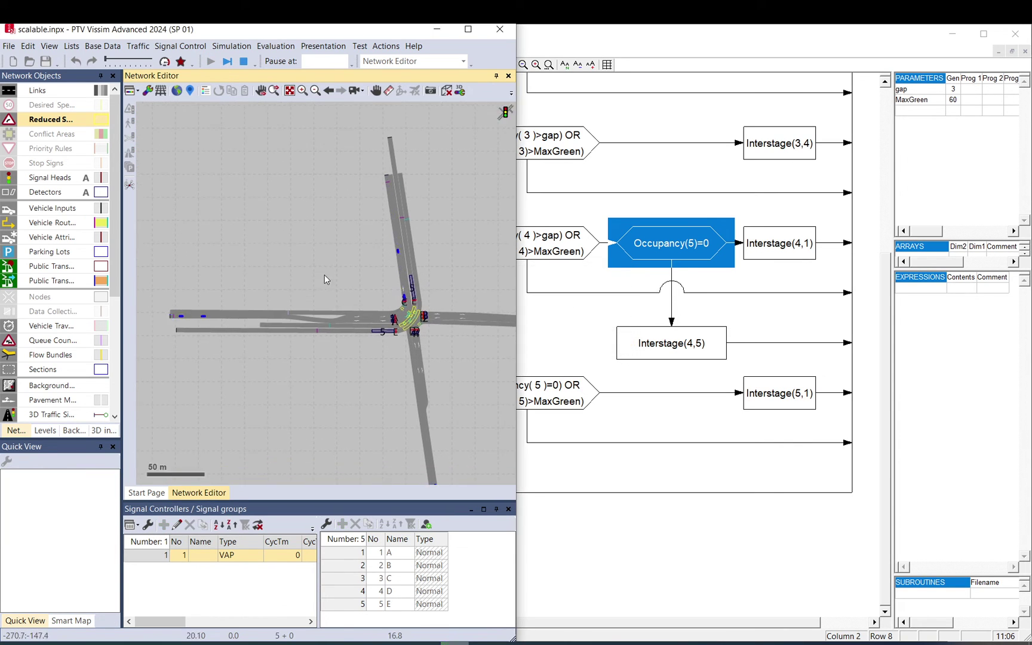
scroll(444, 332, "up", 3)
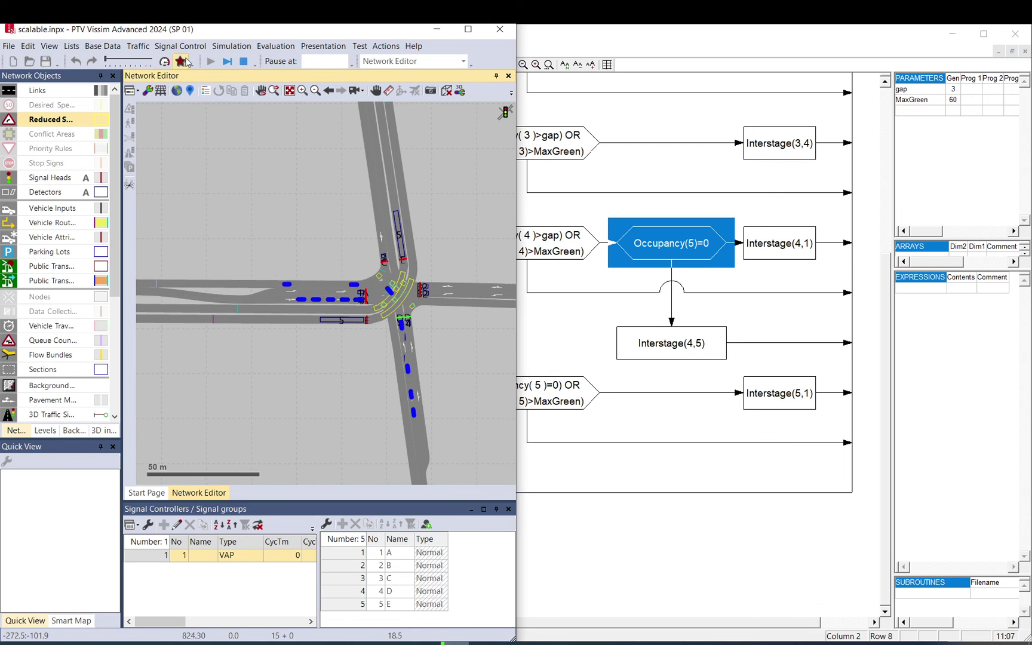
Stop the simulation and confirm the northern tram input's volume is 4.0
left_click(243, 62)
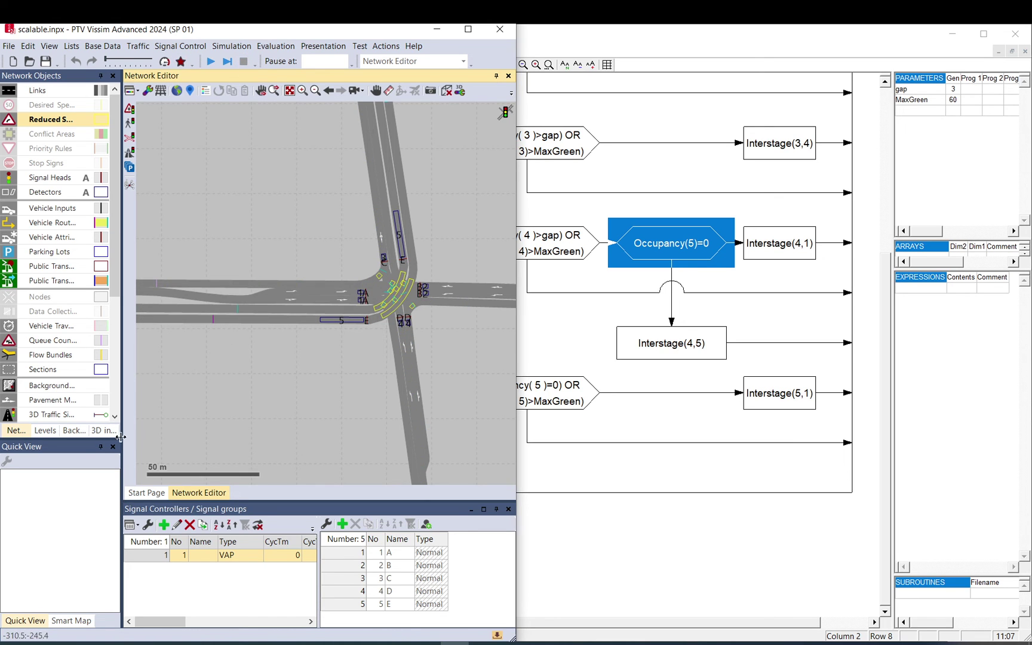
scroll(411, 193, "down", 3)
left_click(374, 123)
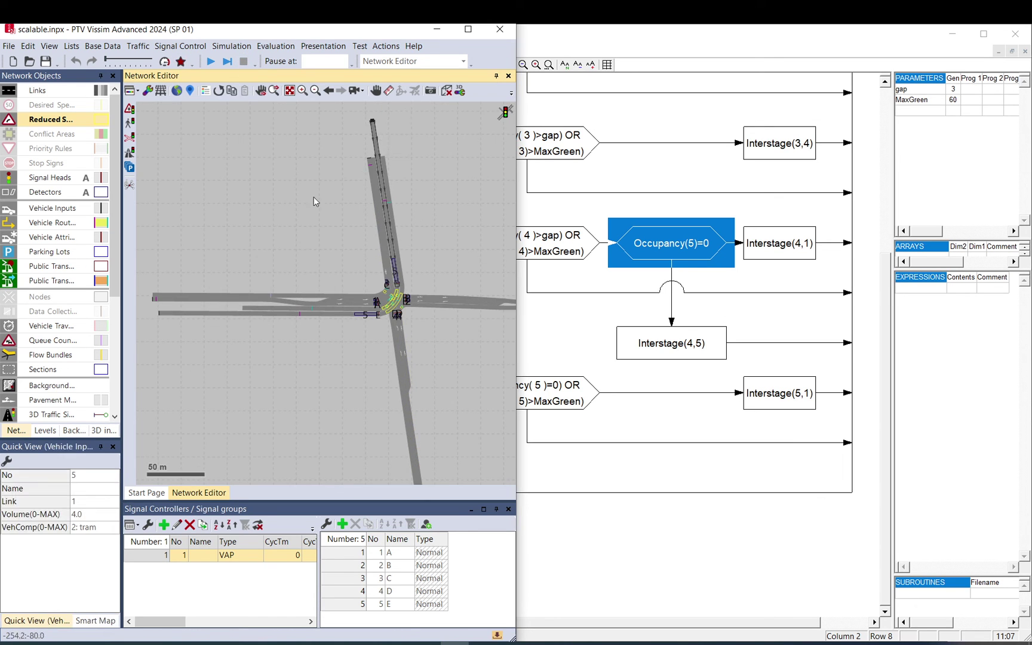
left_click(96, 515)
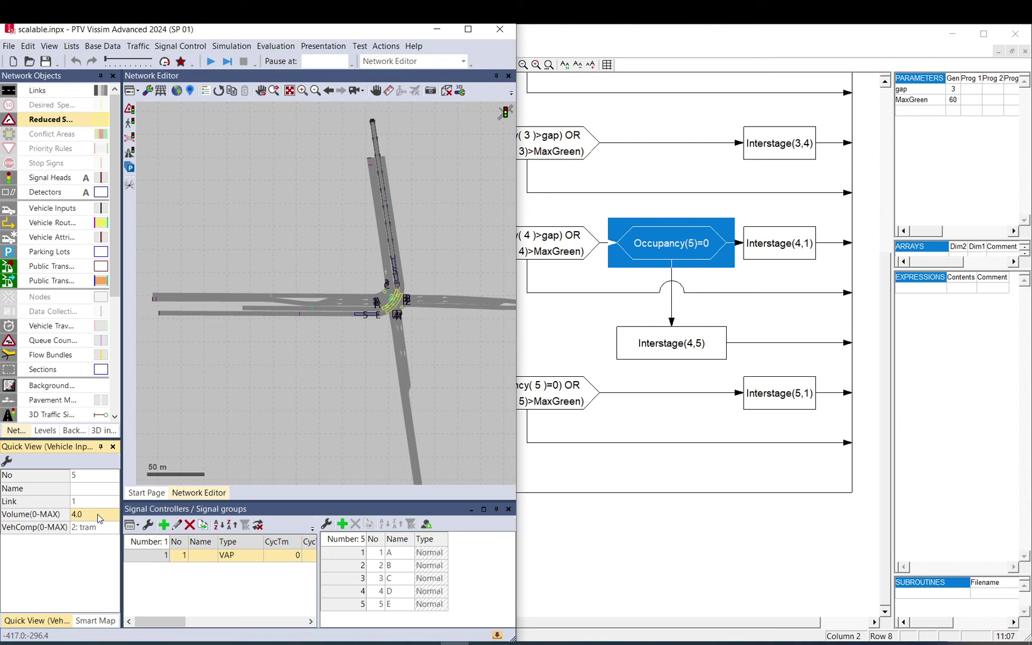
left_click(272, 411)
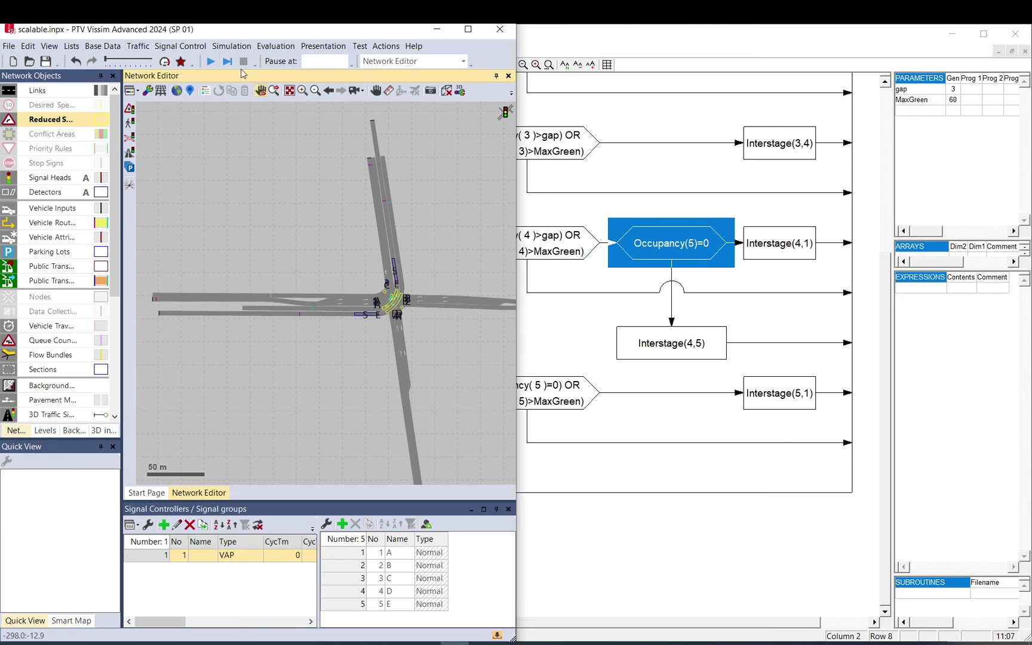
Rerun the simulation with changes saved, then go back to the VisVAP chart
left_click(211, 61)
left_click(487, 339)
left_click(749, 217)
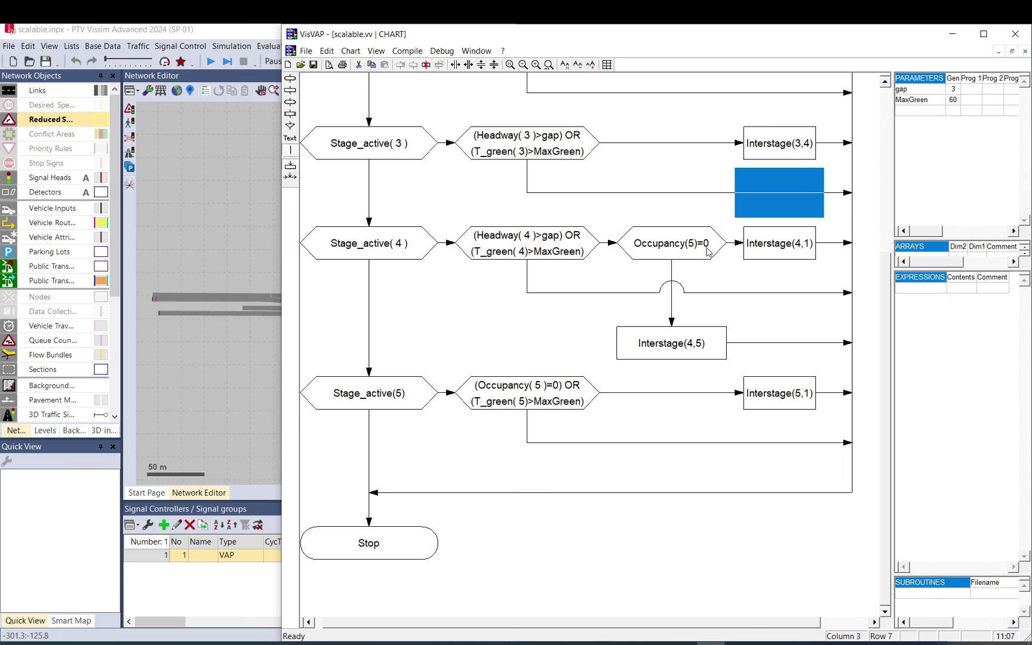
left_click(221, 249)
scroll(422, 325, "up", 3)
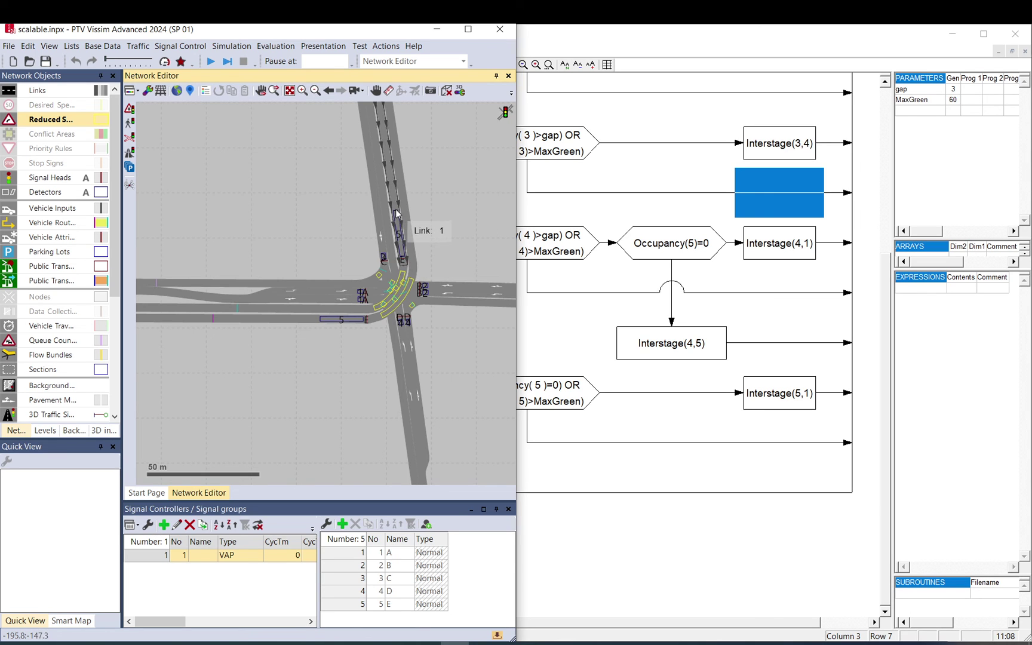
left_click(702, 254)
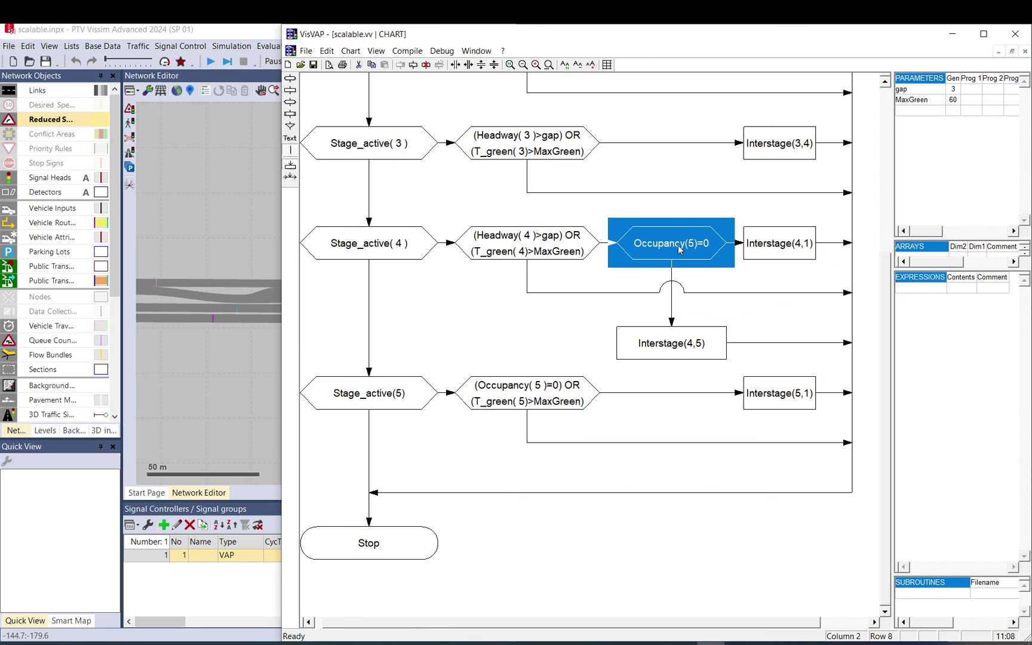
left_click(518, 391)
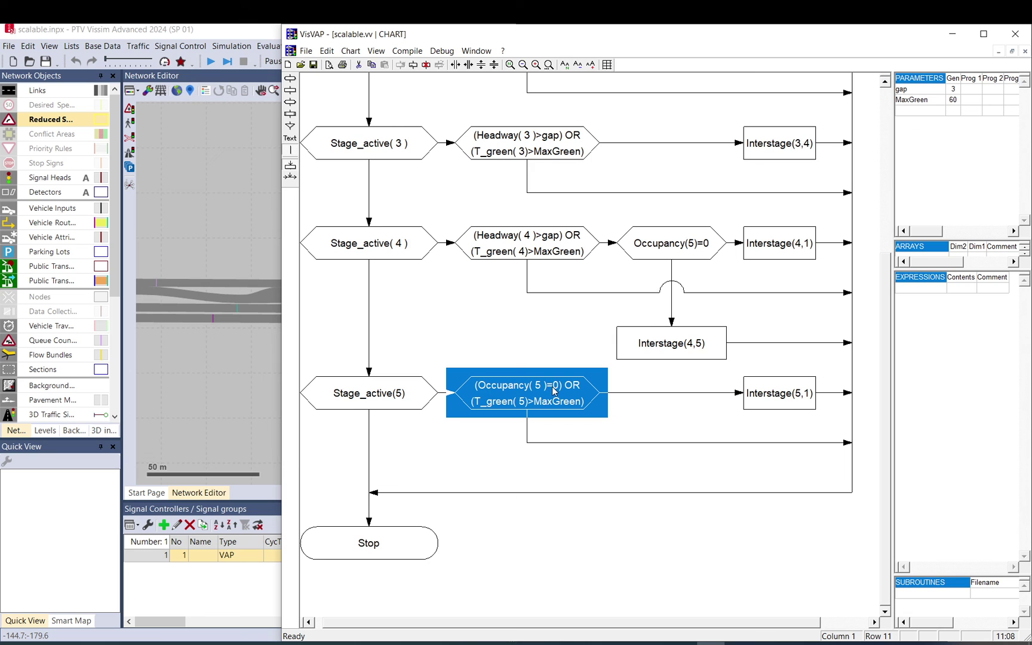
left_click(252, 342)
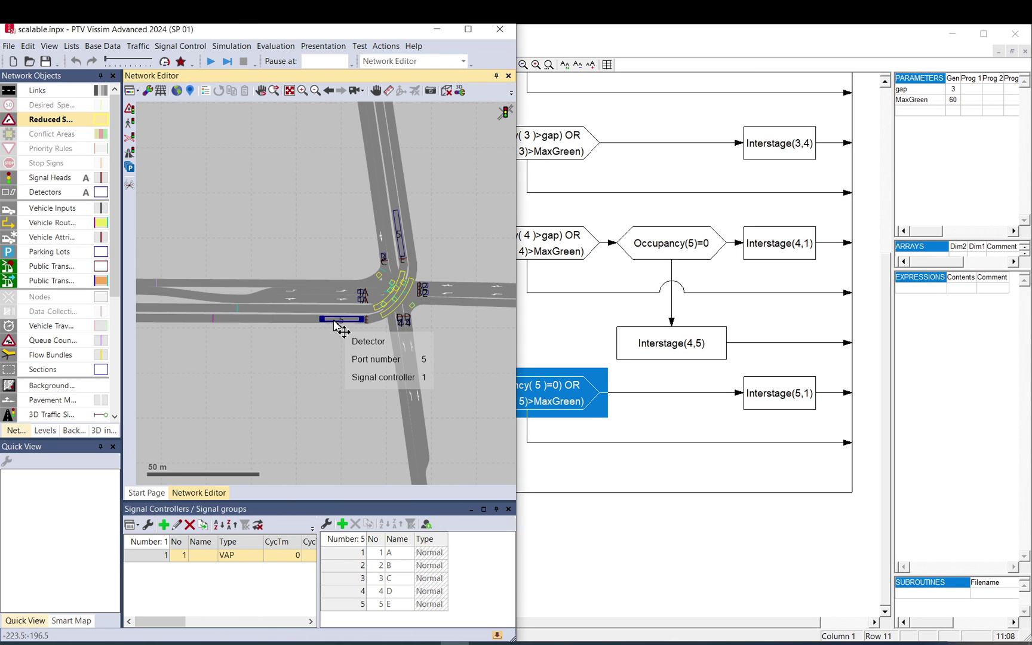
left_click(607, 433)
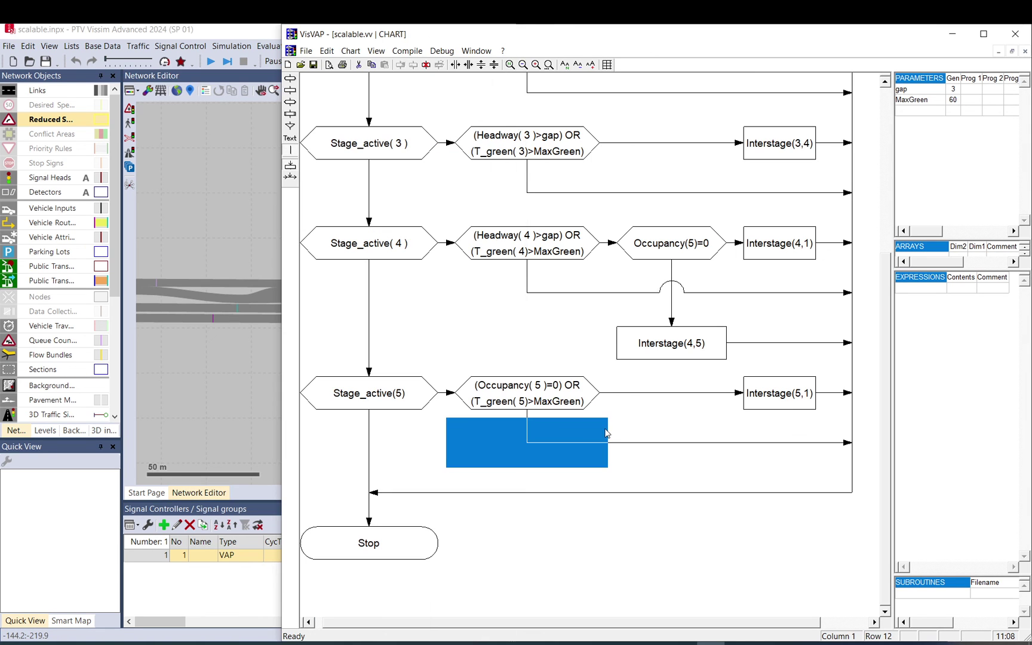
Inspect the interstage 6 definition block in video.pua
left_click(785, 387)
key("alt+Tab")
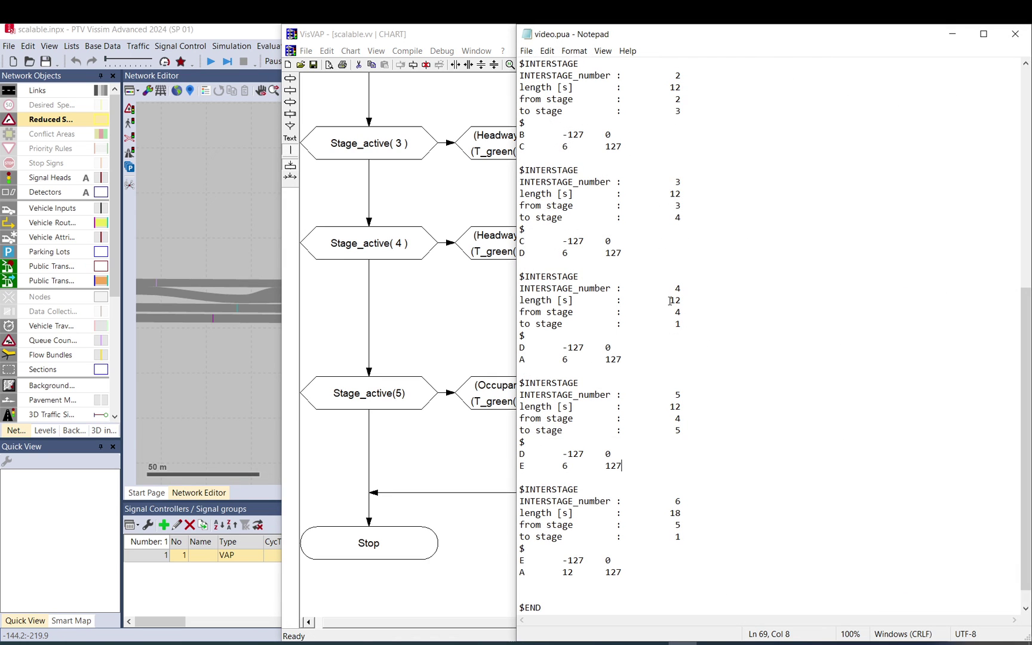
scroll(562, 507, "down", 1)
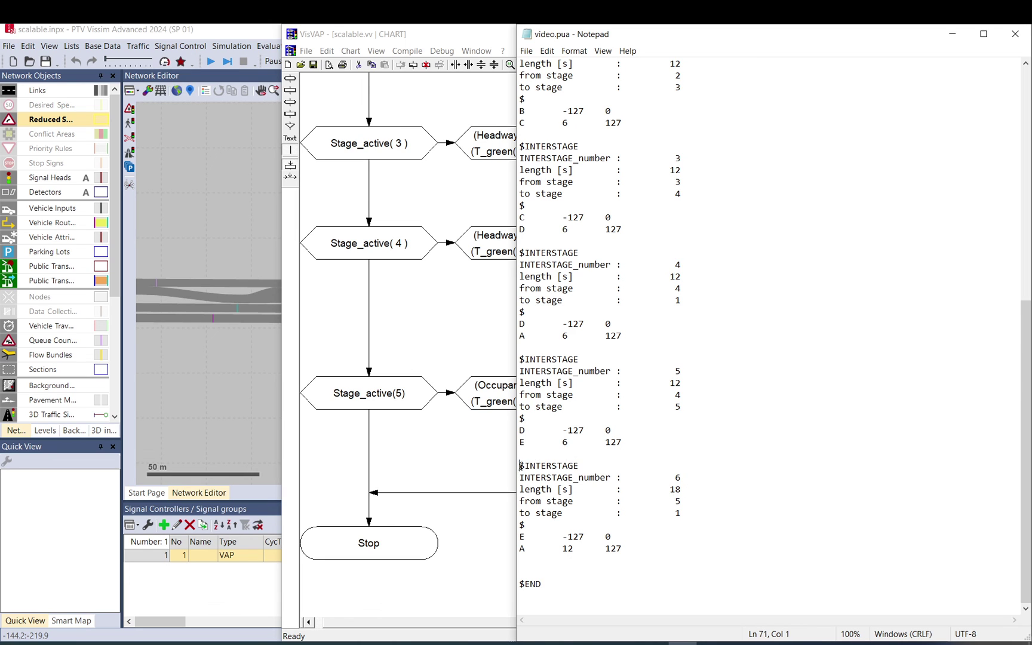
left_click_drag(523, 466, 678, 544)
left_click(616, 550)
Postpone the system update notice, then inspect the interstage 5 header block
left_click(245, 388)
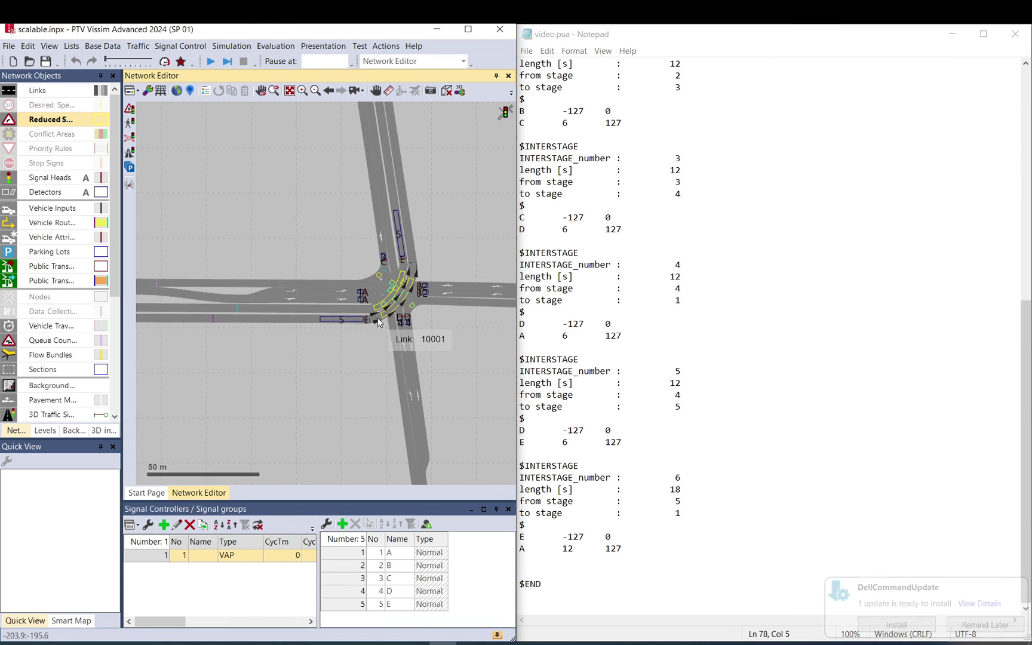
left_click(964, 623)
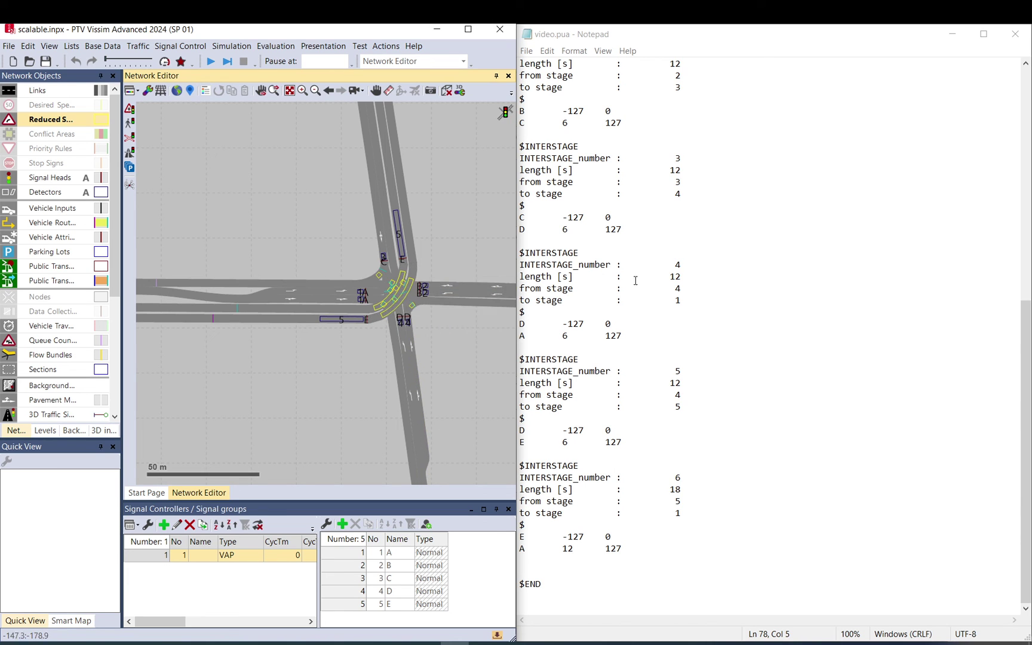
left_click(690, 420)
left_click_drag(681, 455, 699, 441)
left_click(699, 441)
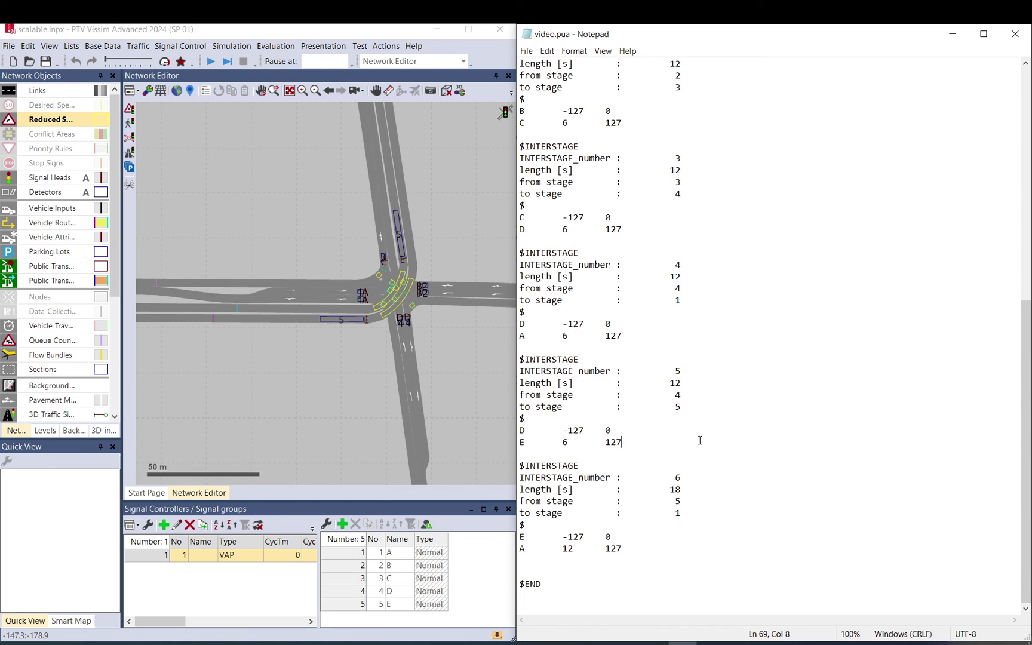